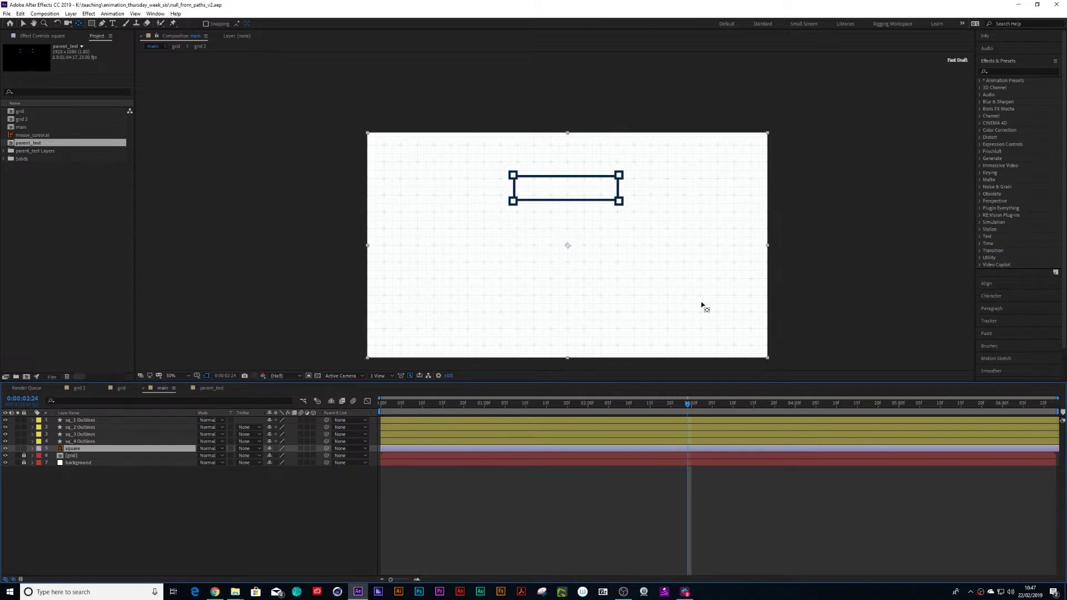
Convert the square layer into a 'square Outlines' shape layer and make the original square visible again.
click(155, 14)
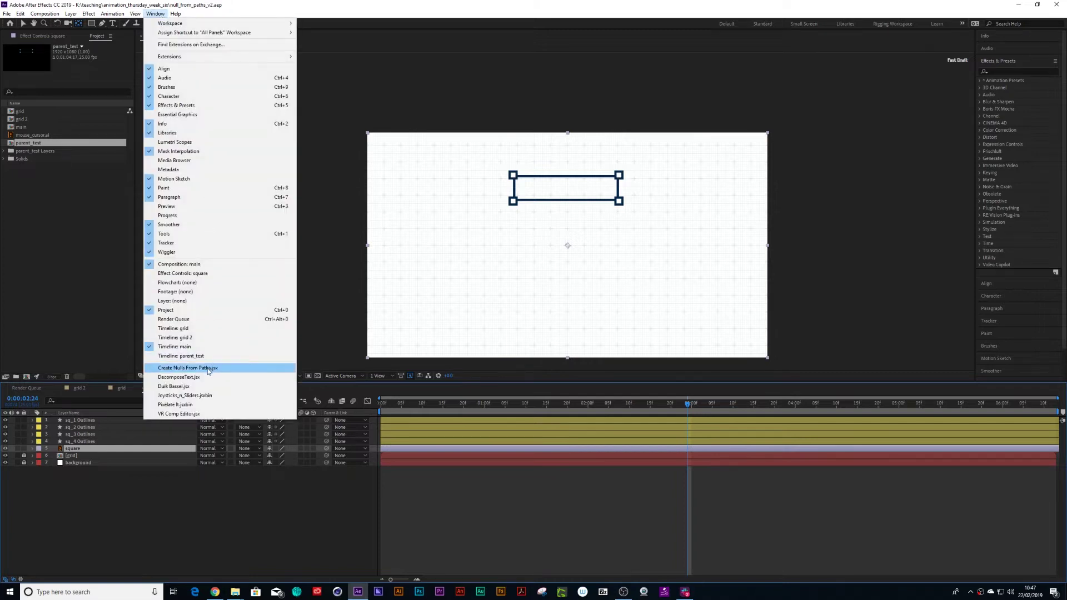
click(106, 512)
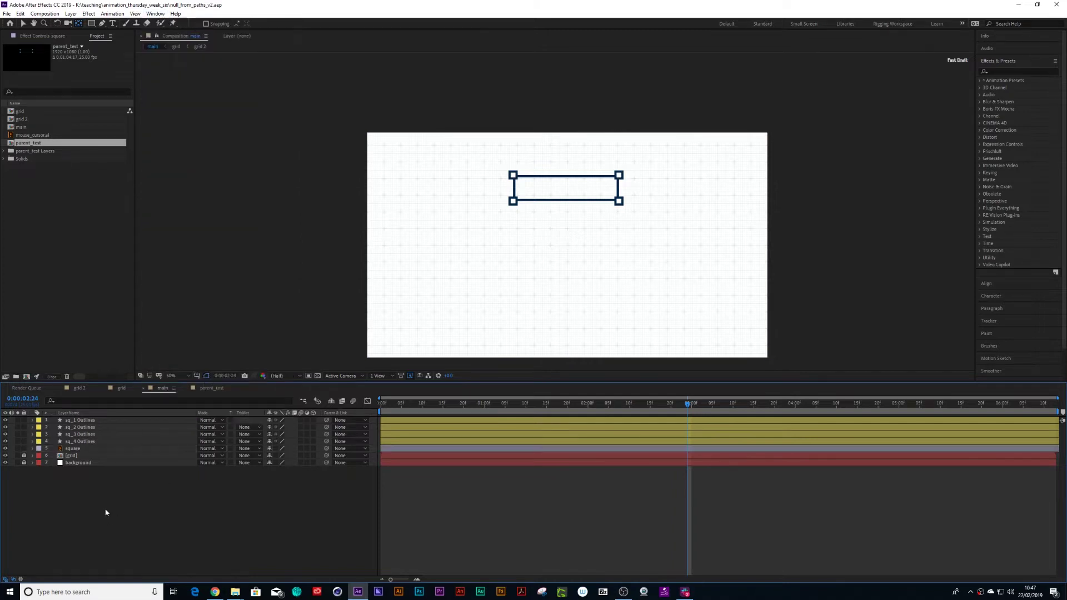
click(74, 450)
right_click(73, 449)
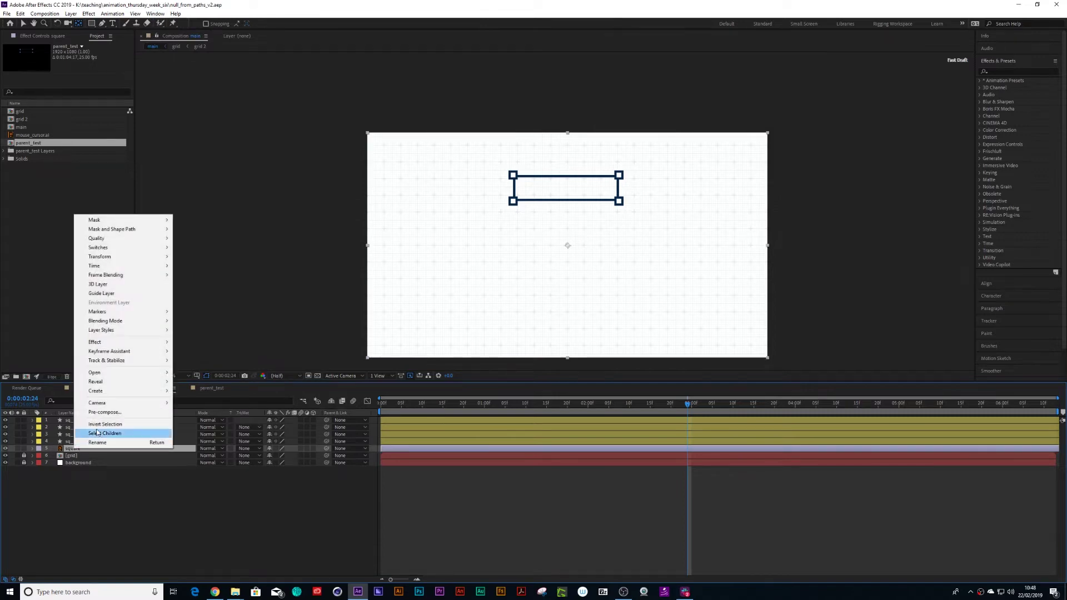
mouse_move(96, 390)
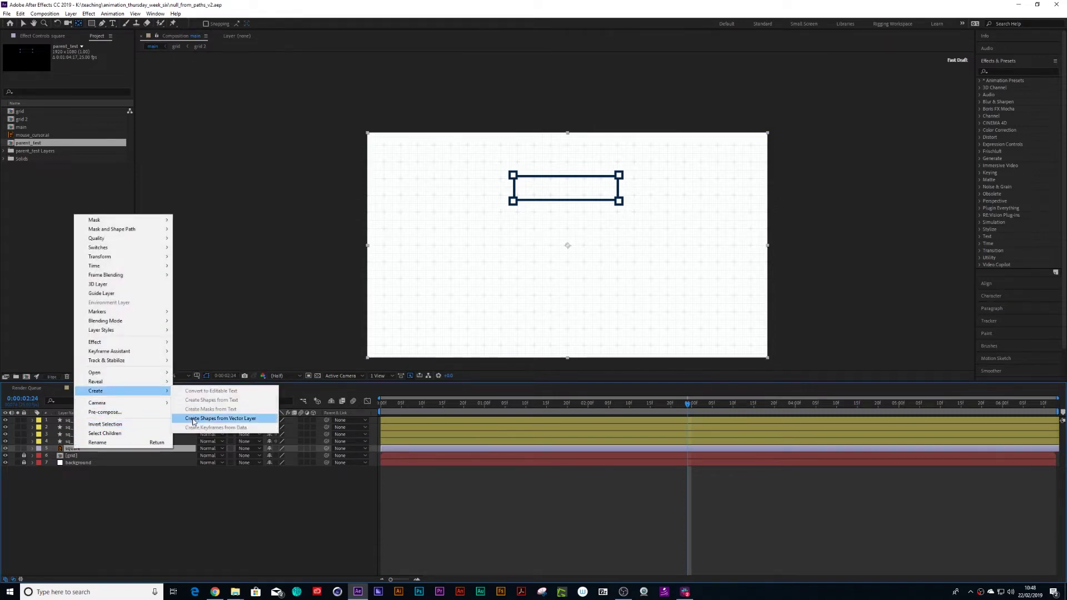
click(193, 421)
click(75, 457)
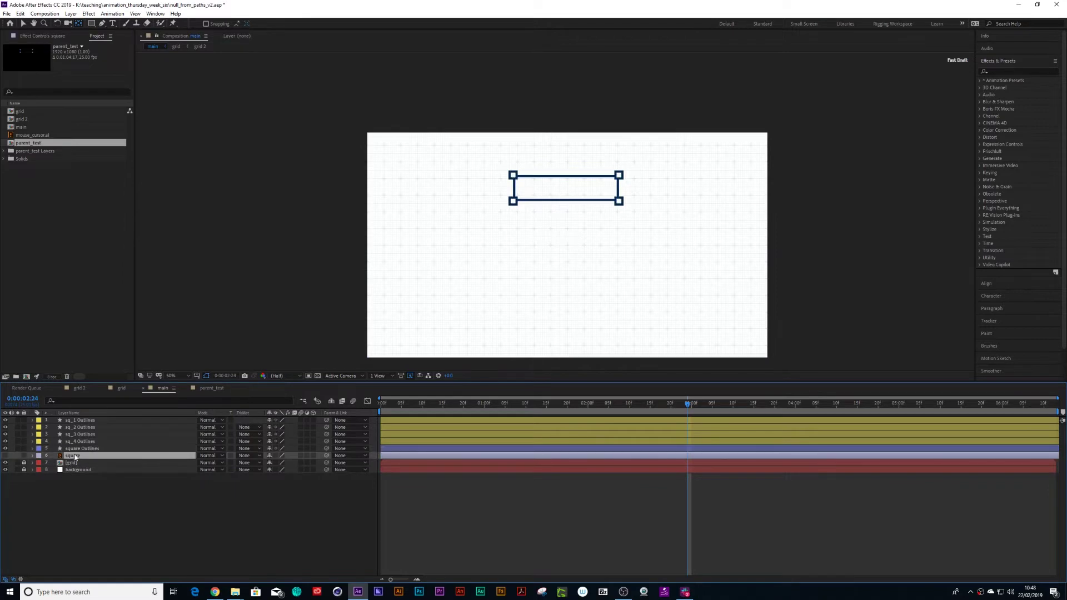
click(7, 455)
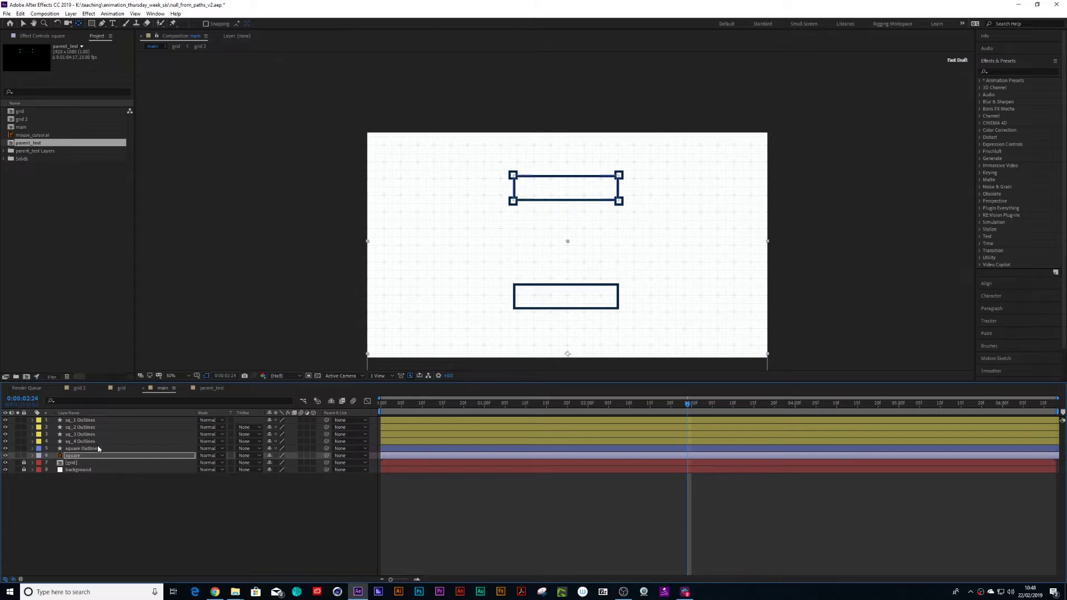
Delete Path 2 and Fill 1 from the square Outlines shape group.
click(66, 449)
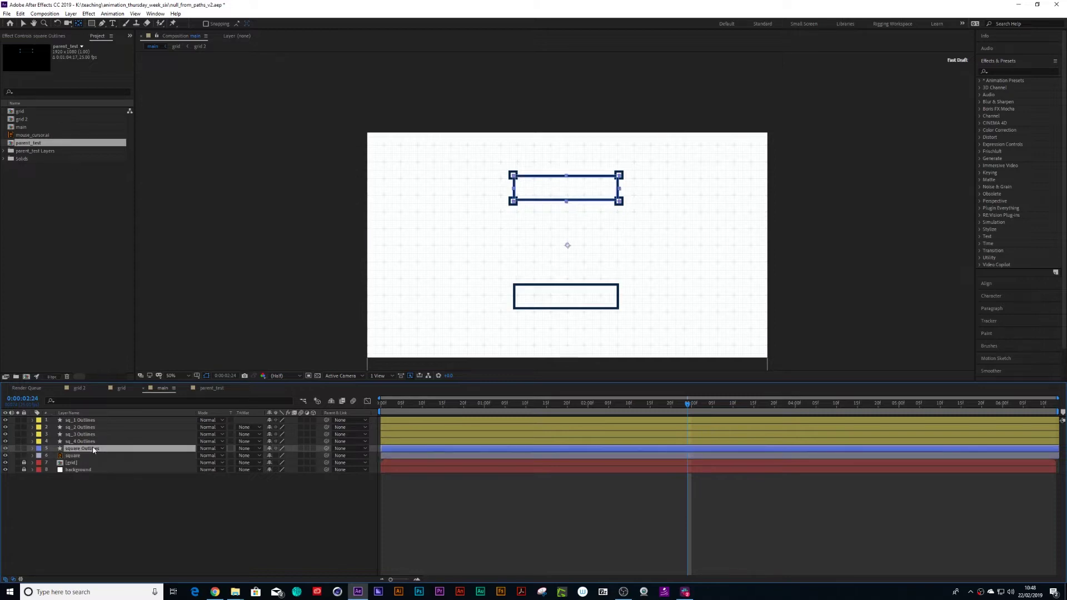
click(34, 449)
click(41, 458)
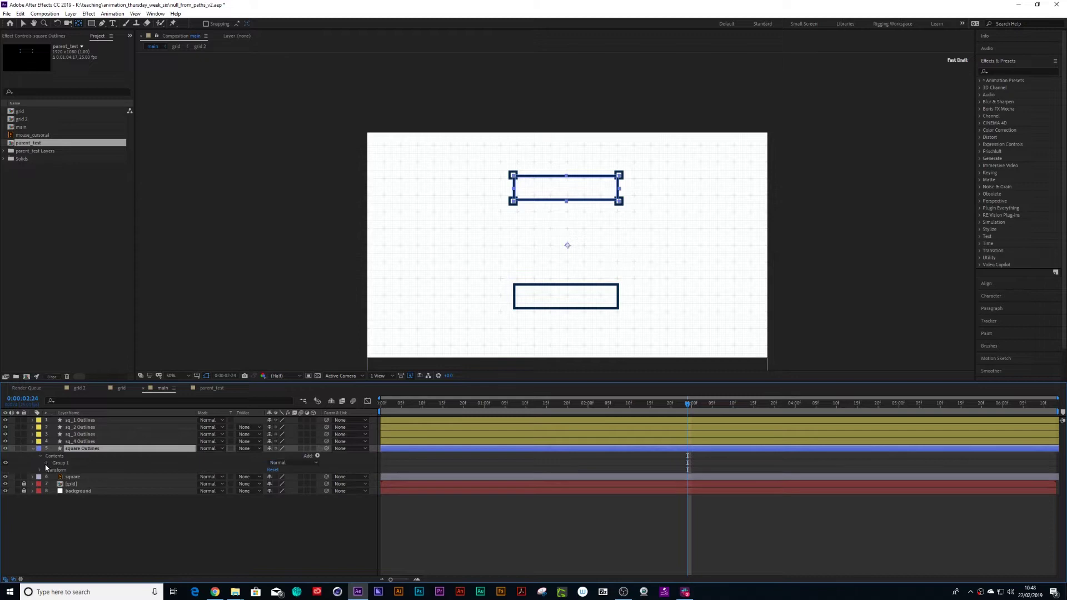
click(47, 463)
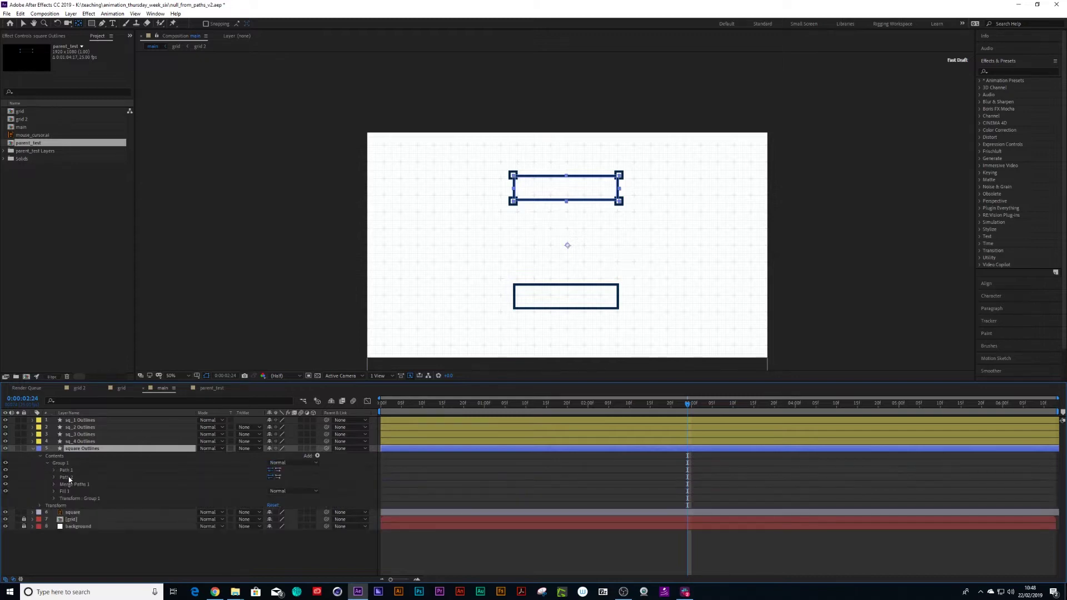
click(69, 478)
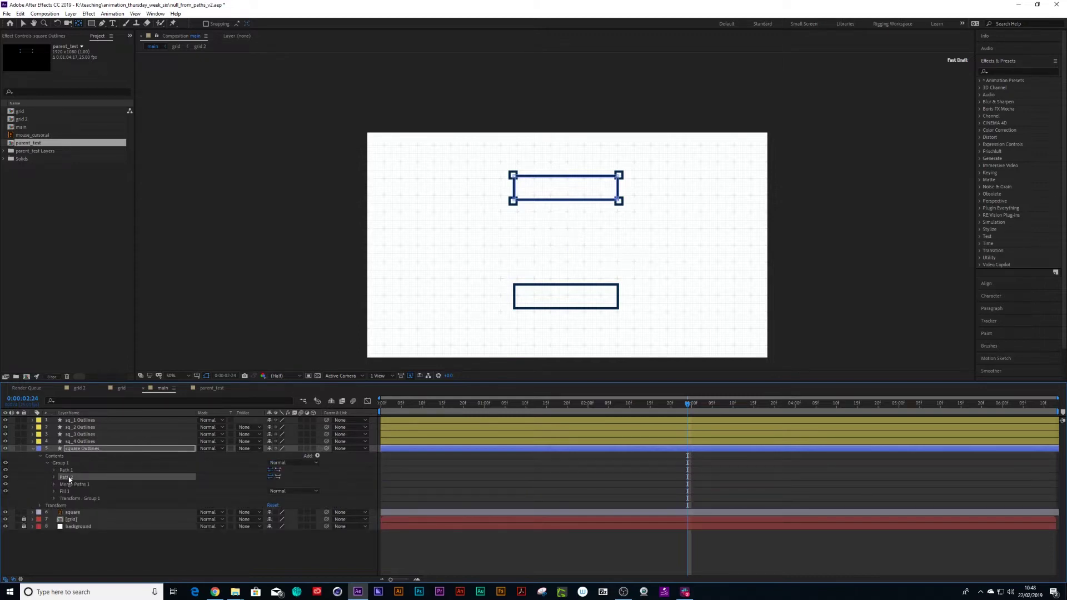
key(Delete)
click(58, 472)
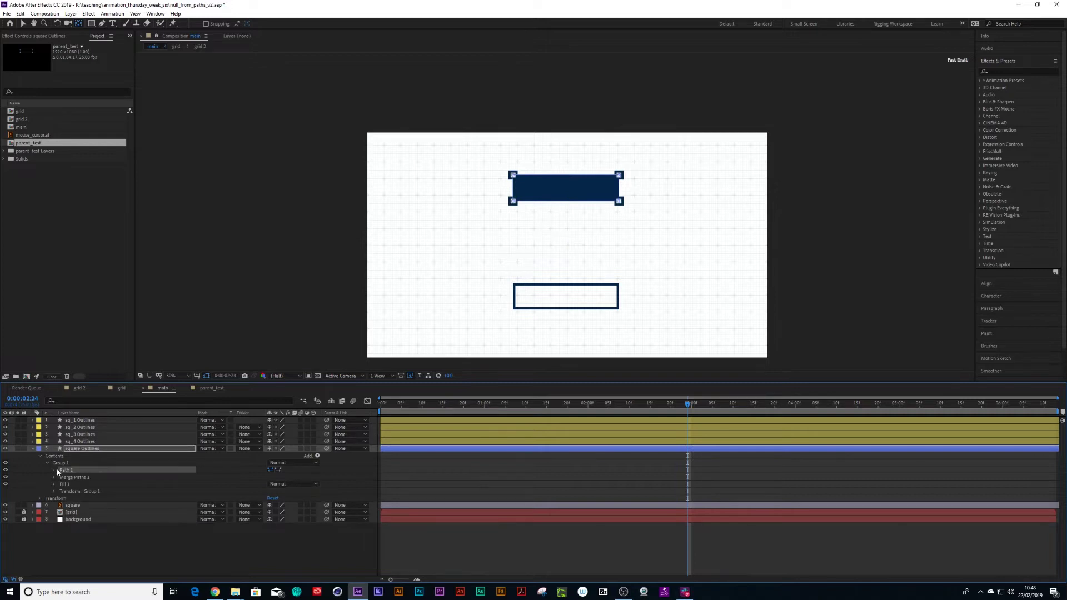
click(52, 471)
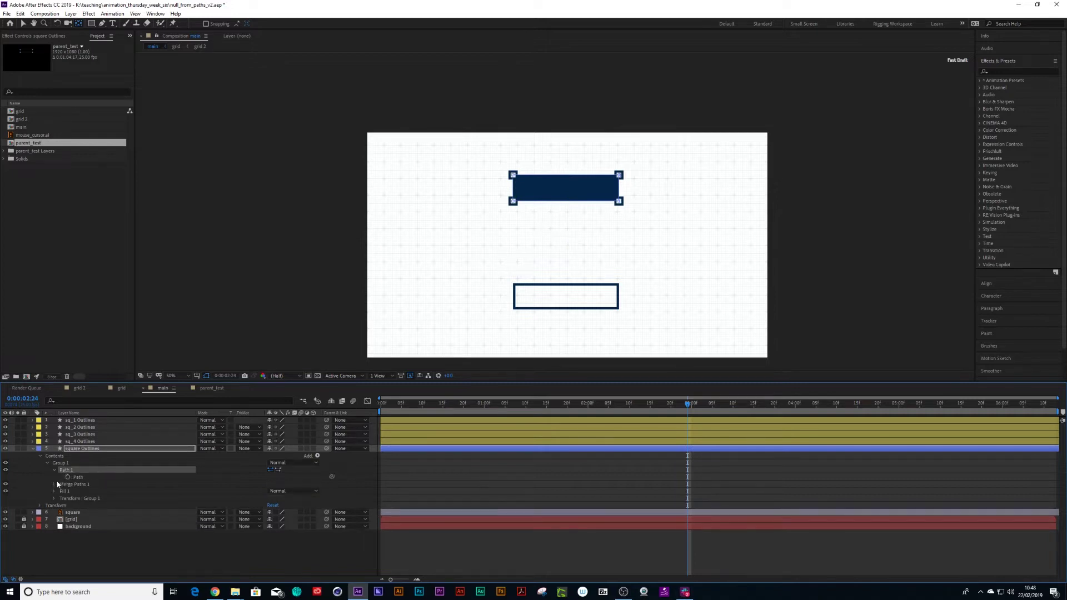
click(66, 490)
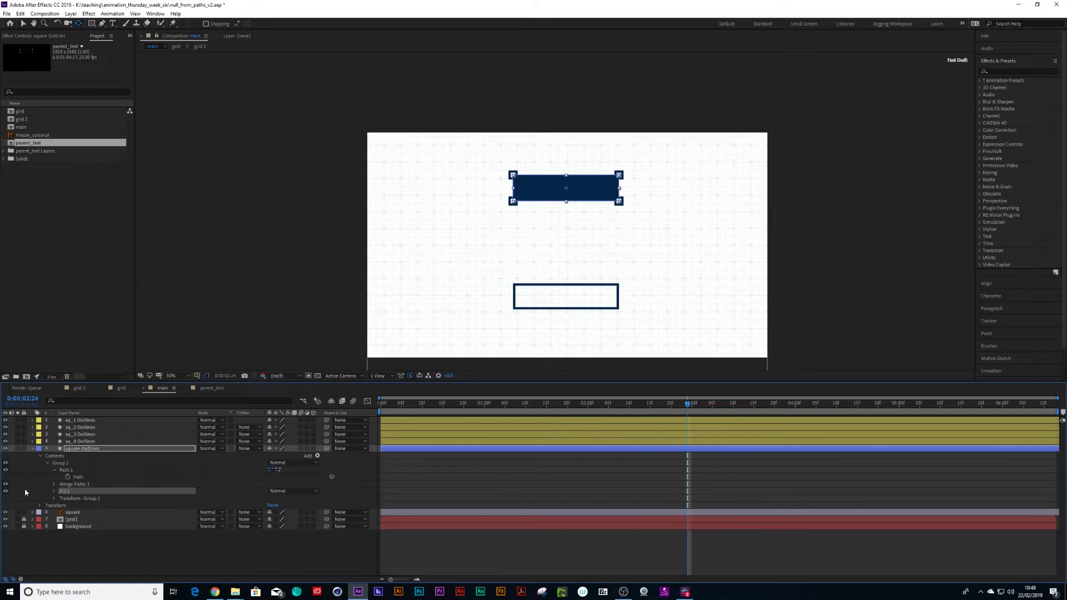
key(Delete)
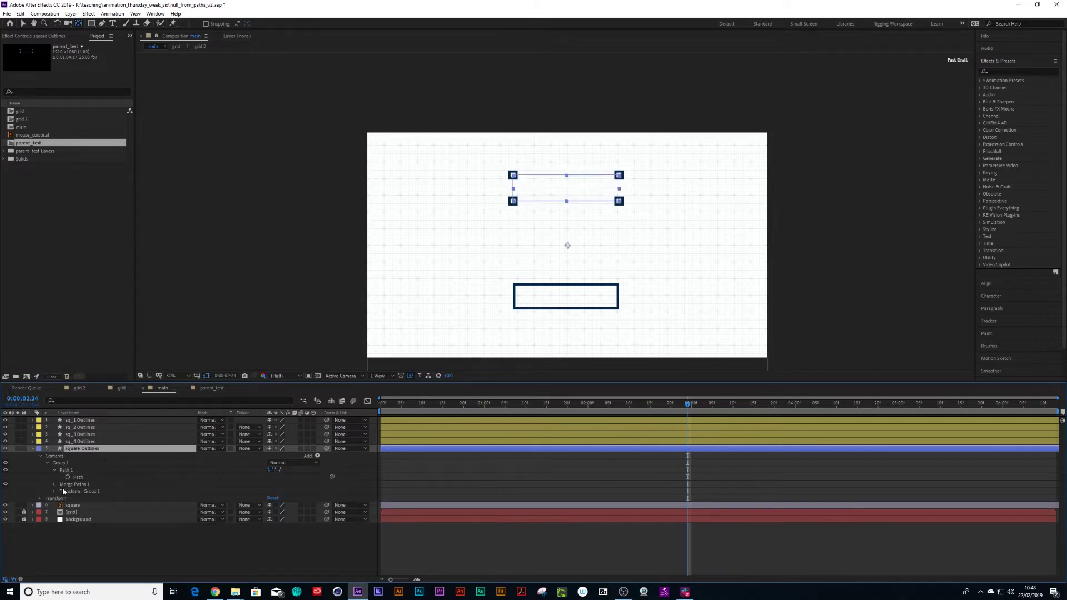
Add a stroke to the rectangle, sample the dark blue colour, and increase its width.
click(316, 457)
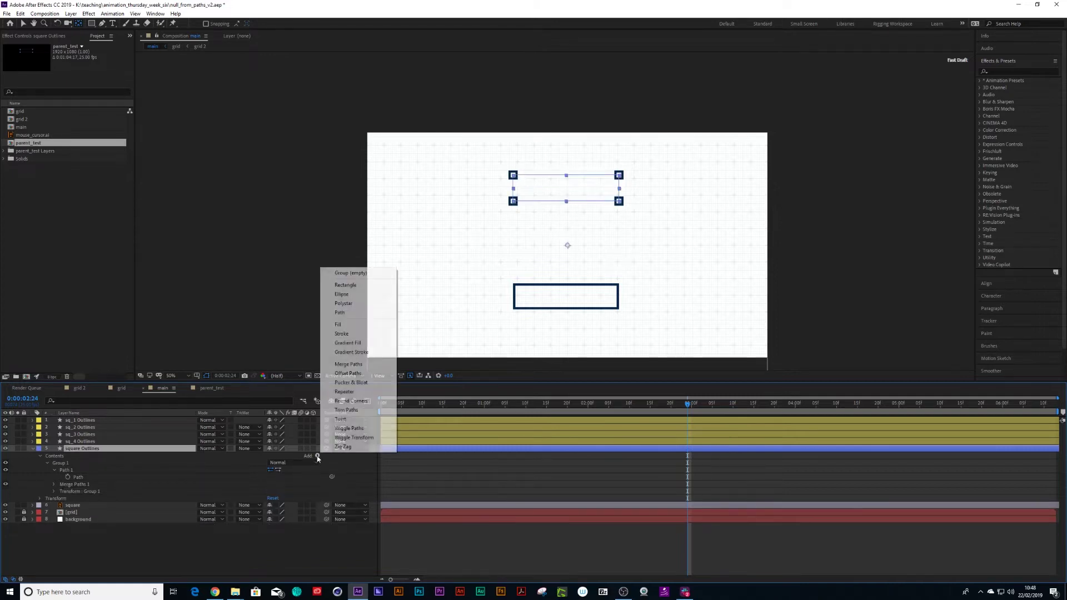
click(357, 335)
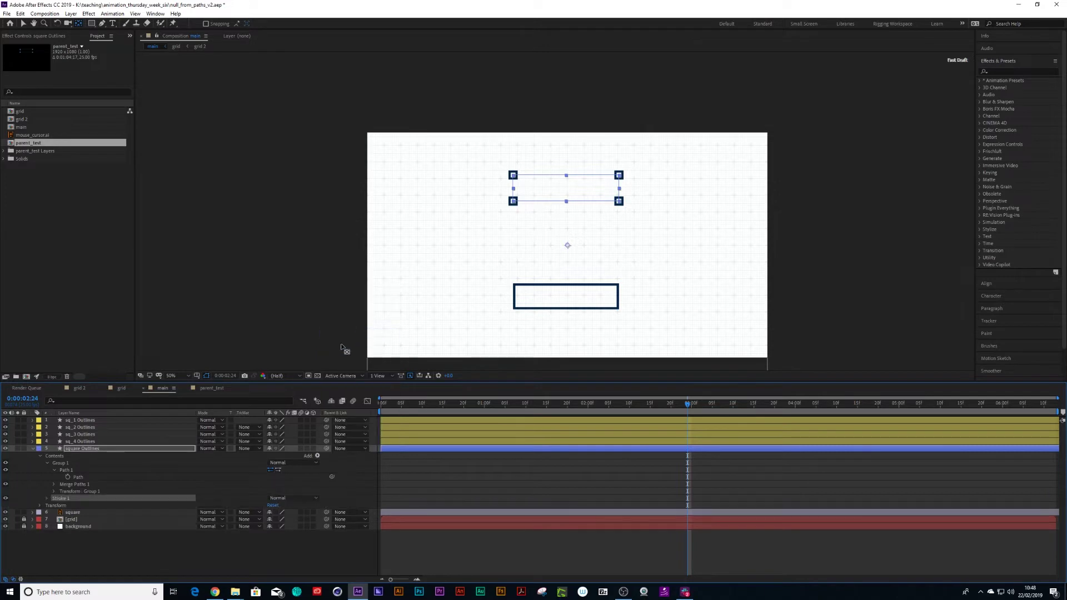
click(47, 498)
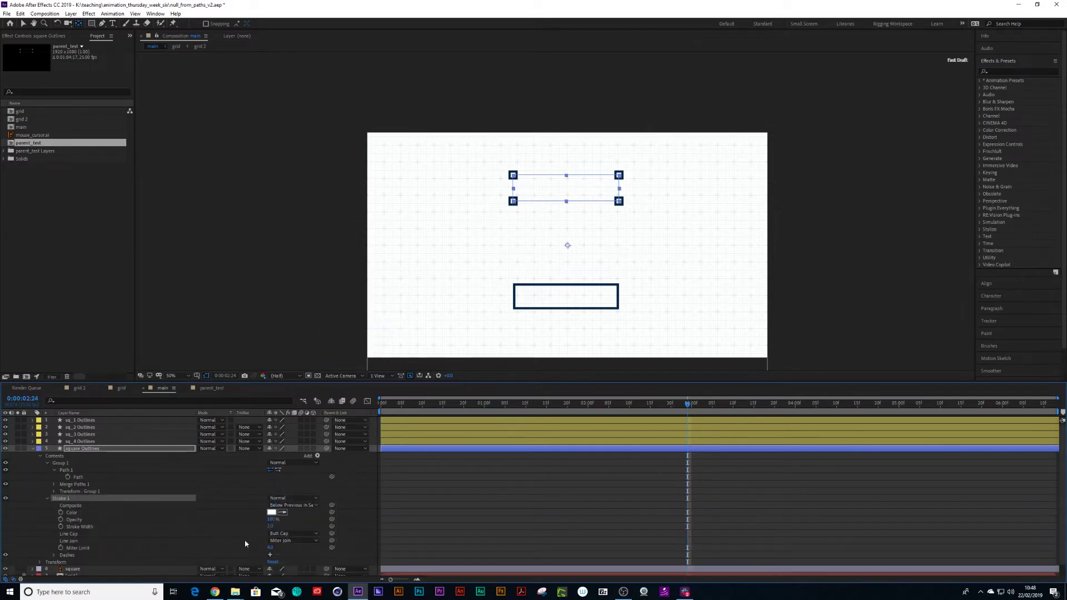
click(282, 514)
click(515, 287)
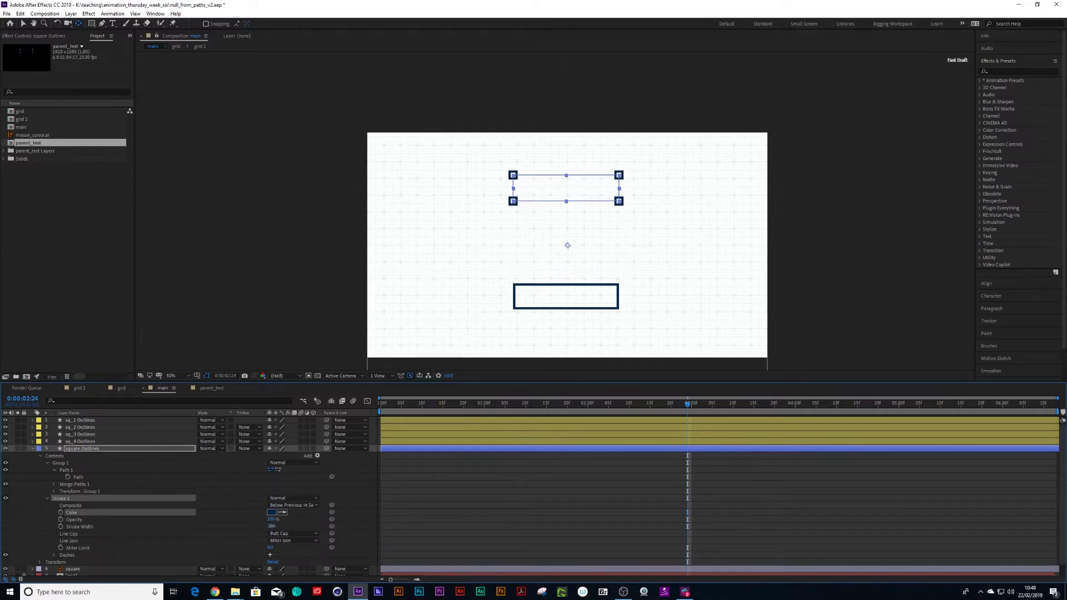
drag(272, 526, 277, 526)
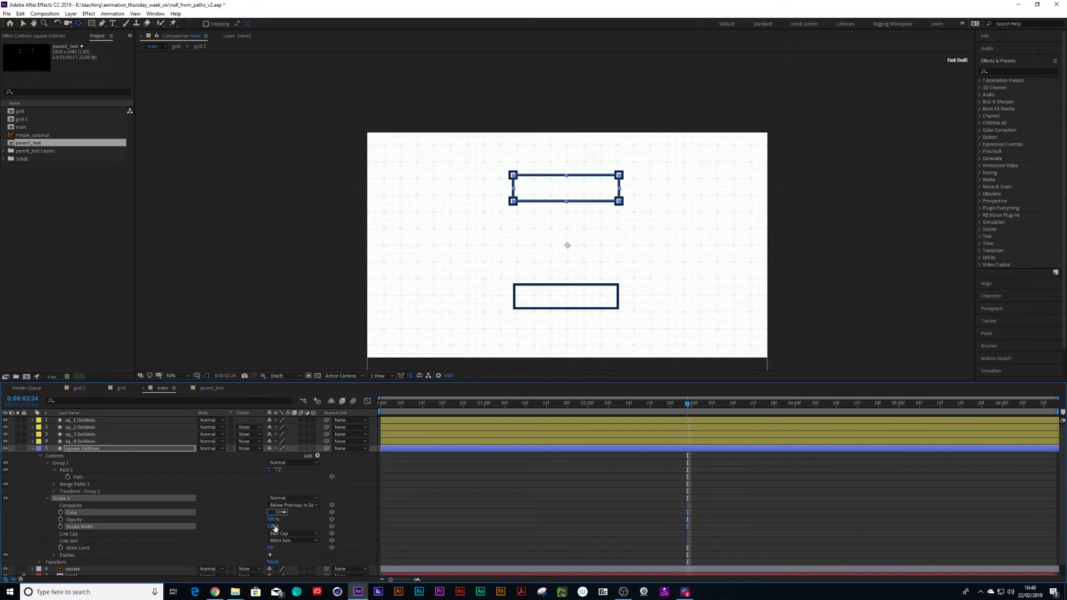
Add dashes to the square Outlines Stroke 1 and raise the Dash length.
click(34, 449)
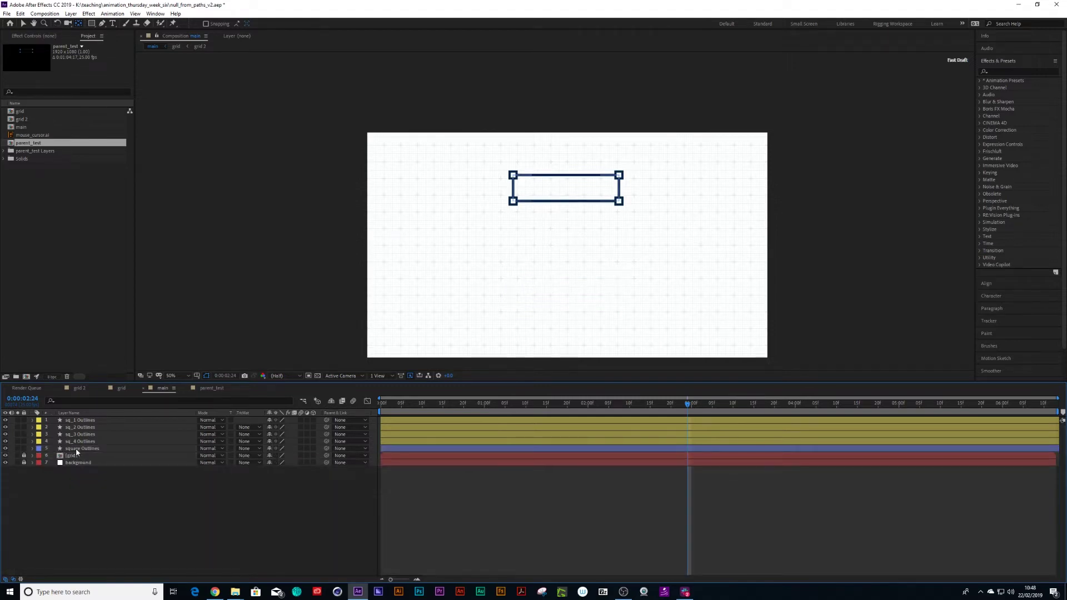
click(76, 447)
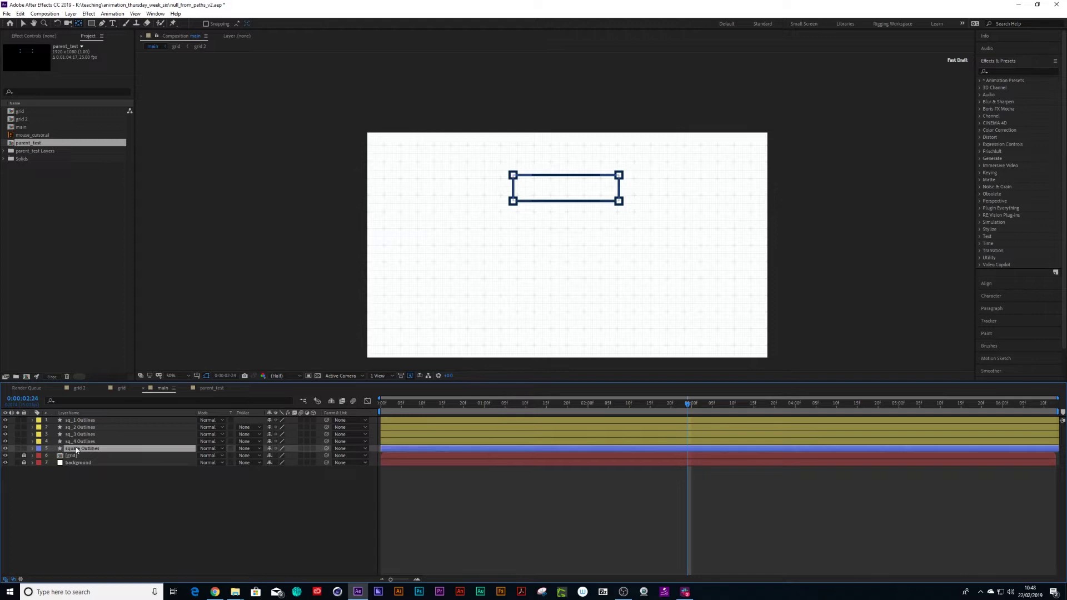
click(34, 448)
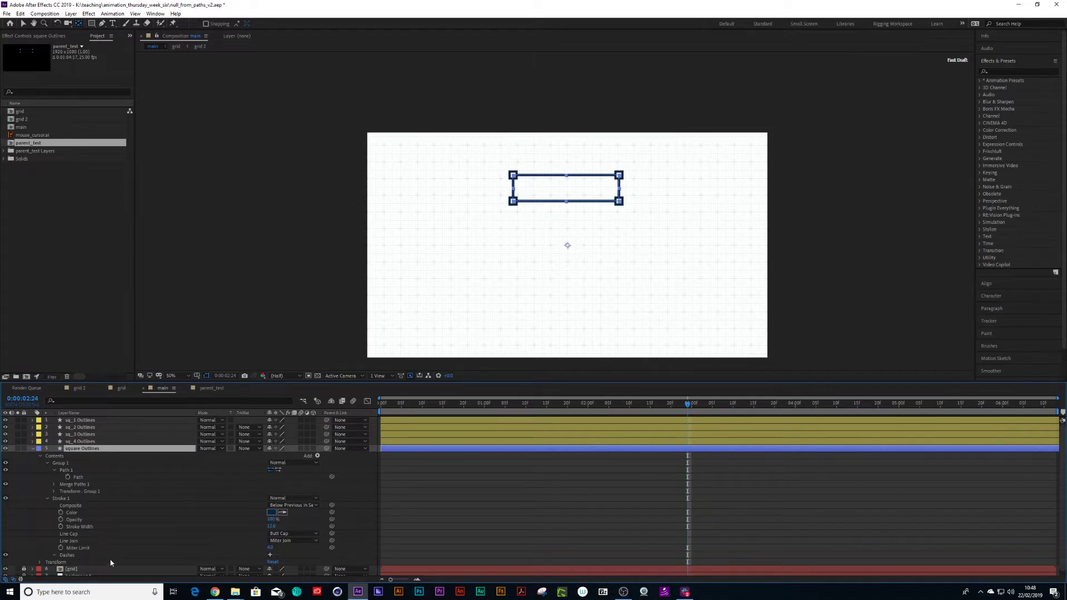
scroll(110, 563, down, 1)
click(270, 552)
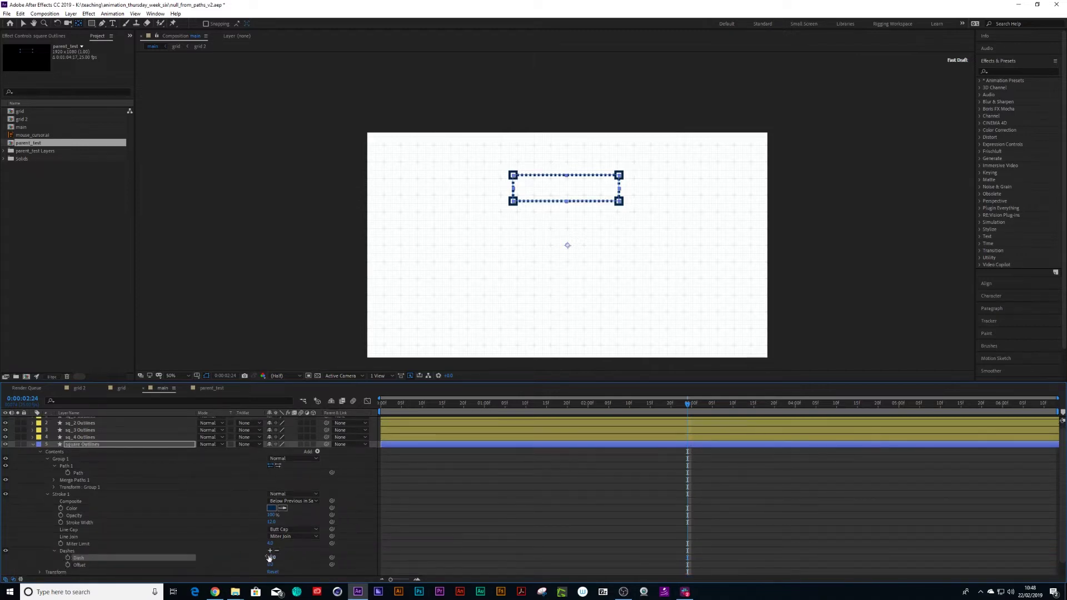
drag(271, 557, 276, 556)
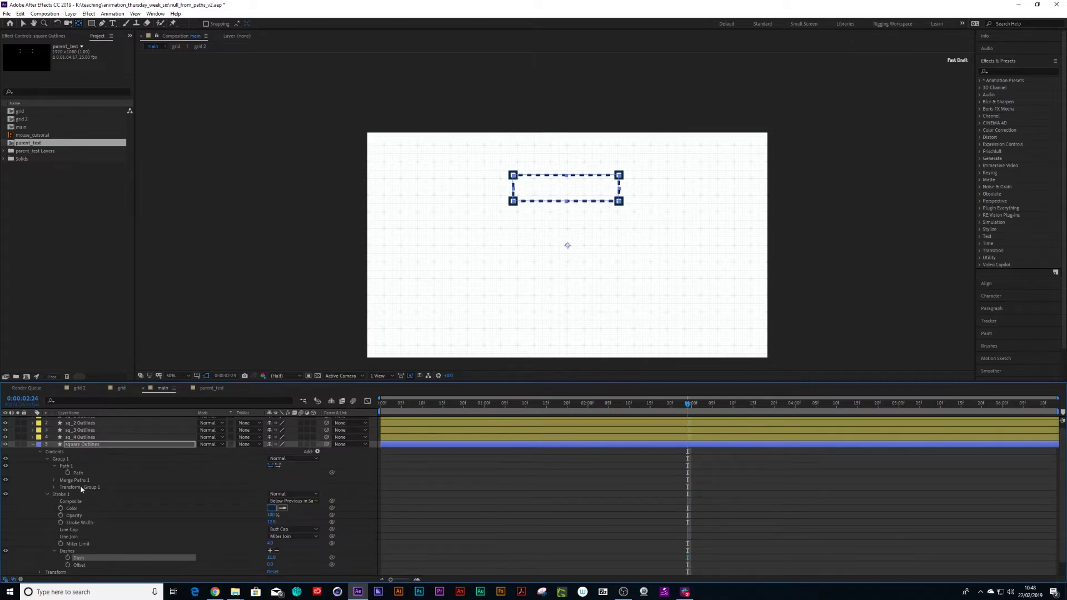
click(37, 445)
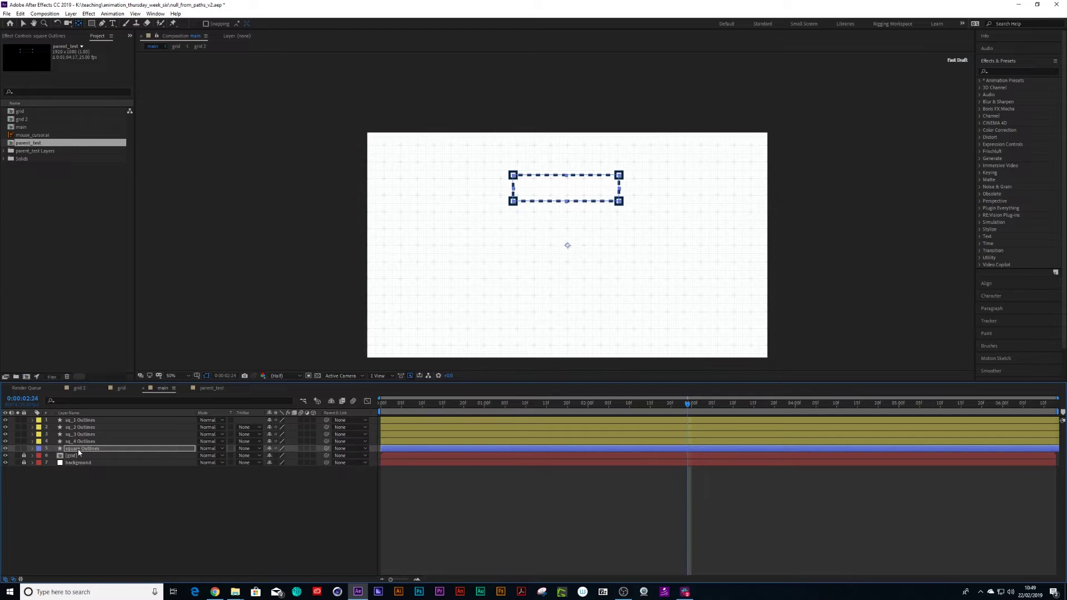
click(34, 448)
scroll(157, 493, down, 1)
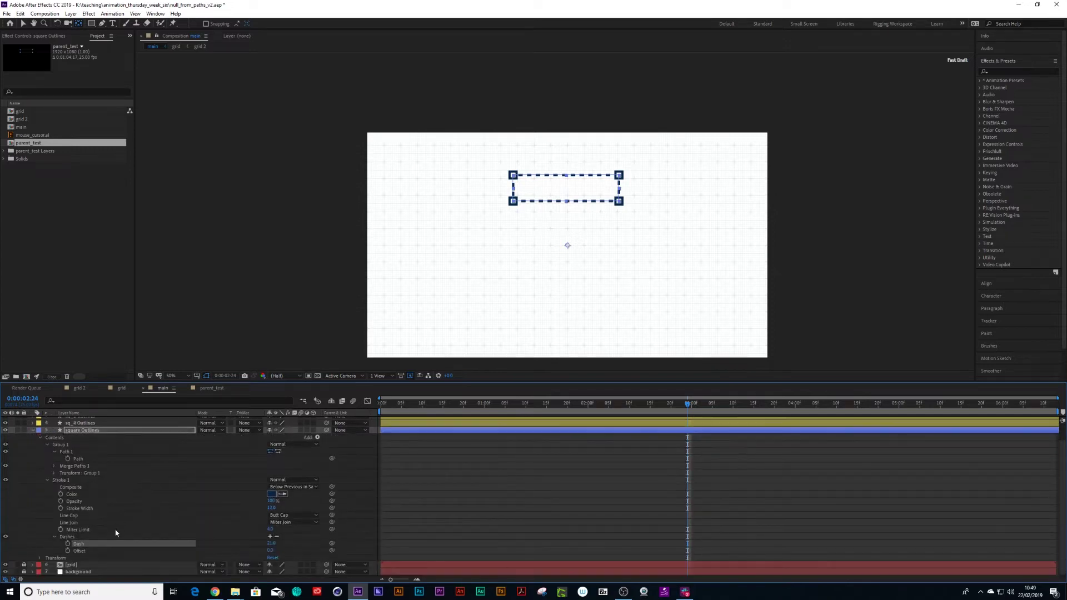
click(77, 457)
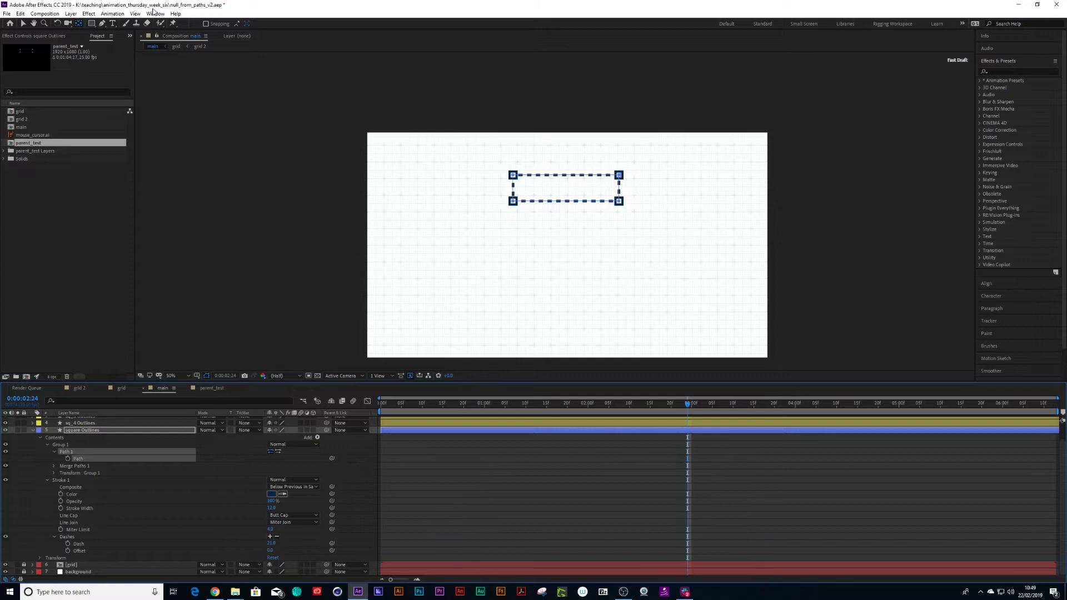
Run Create Nulls From Paths.jsx to add four nulls following the square Outlines path points.
click(155, 14)
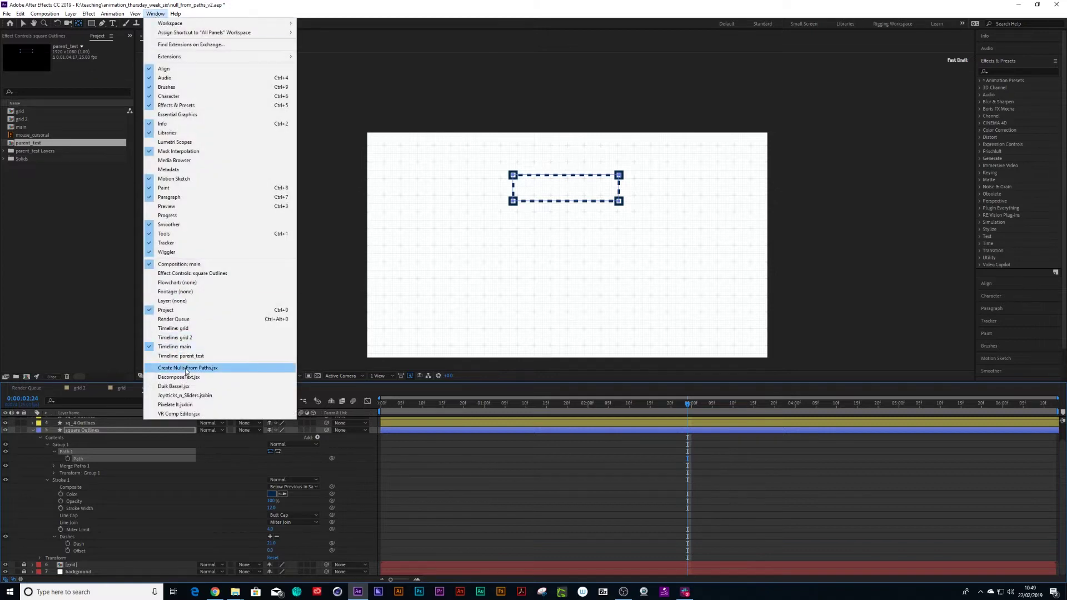
click(186, 369)
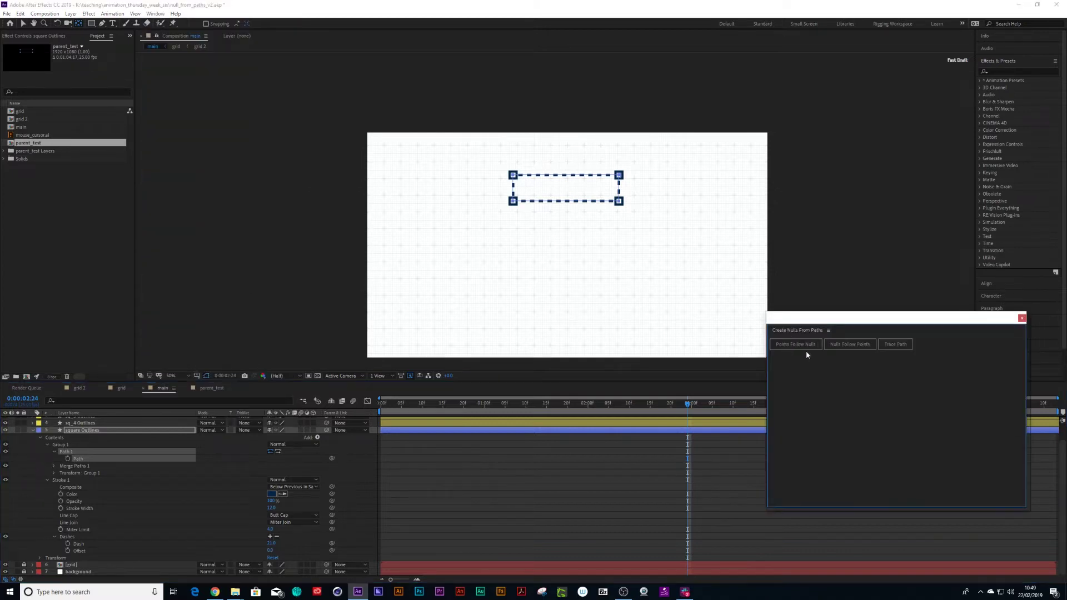
click(845, 349)
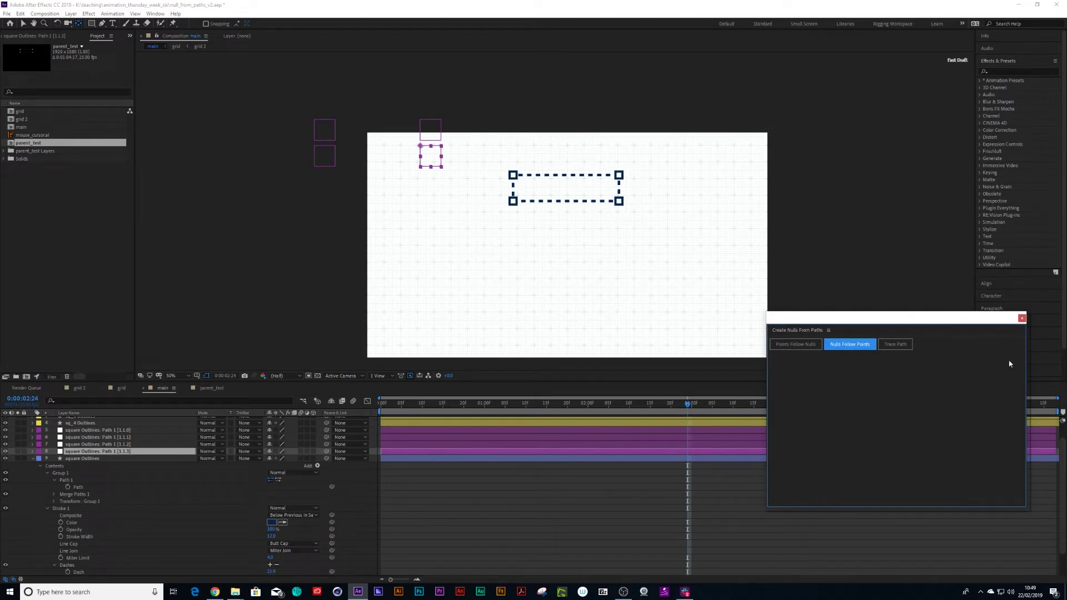
click(1023, 317)
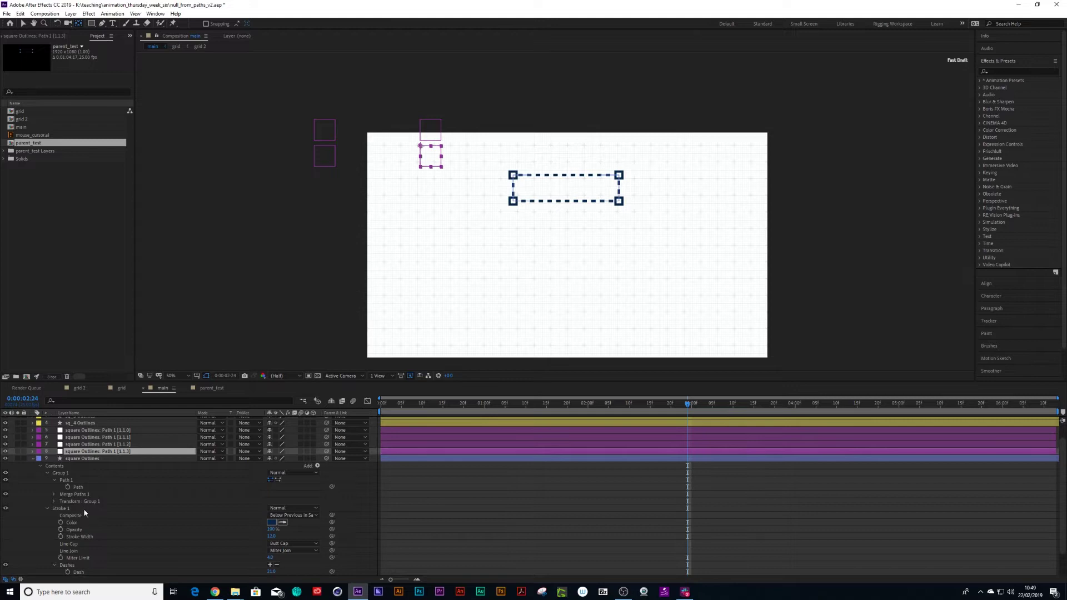
click(77, 487)
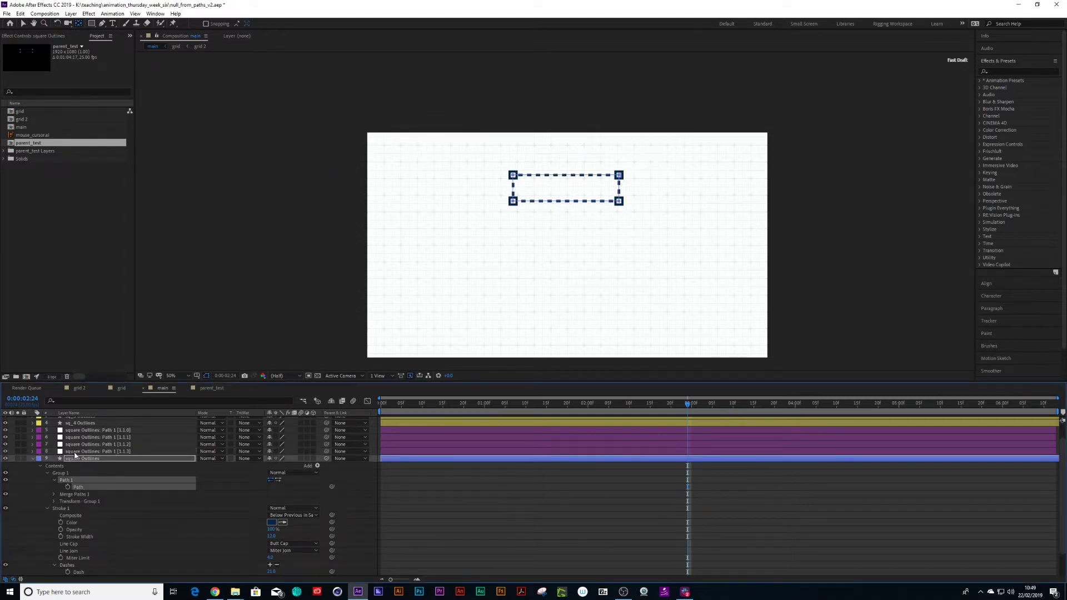
Remove the four path null layers from the composition.
click(76, 450)
shift+click(133, 431)
scroll(162, 454, up, 1)
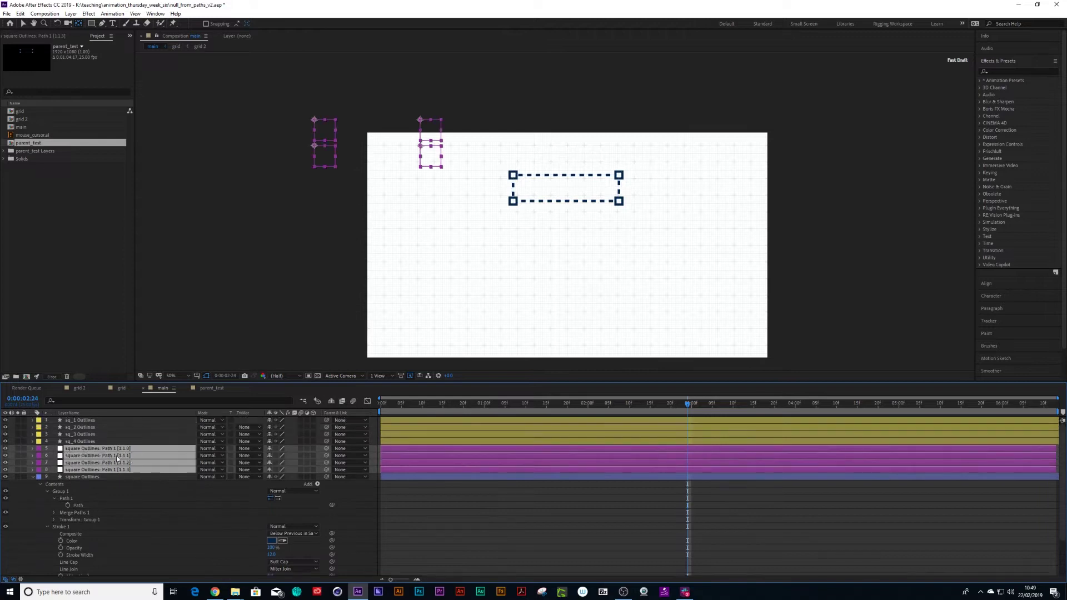
click(85, 421)
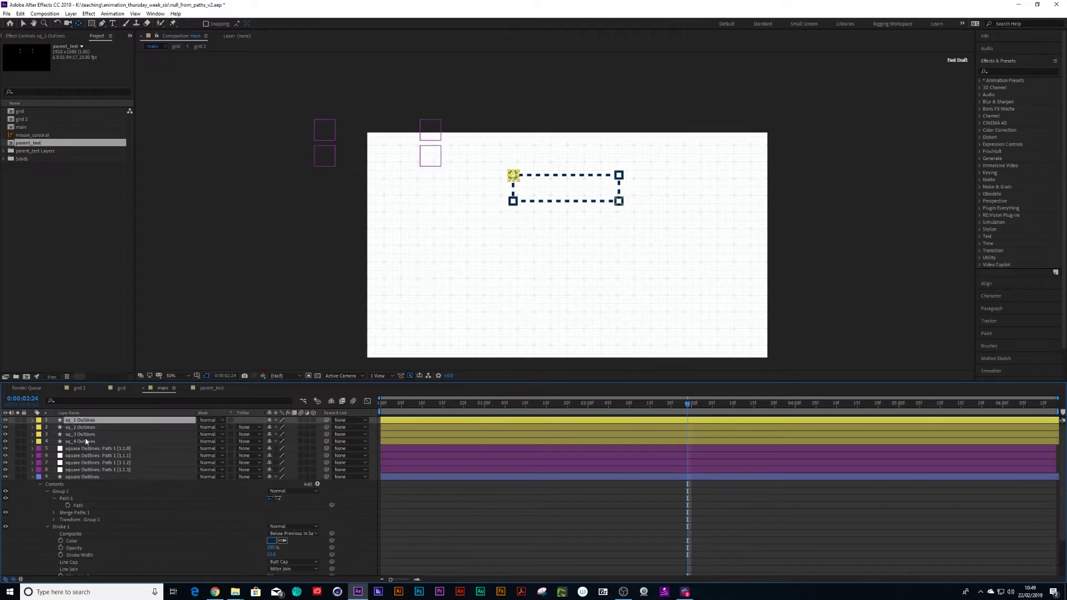
shift+click(86, 441)
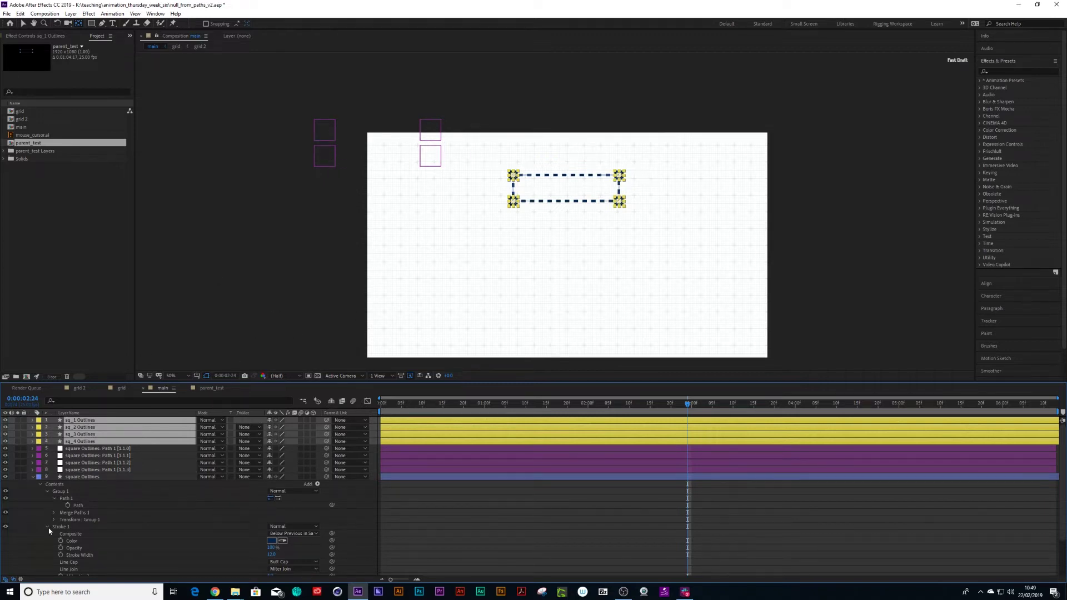
key(ctrl+z)
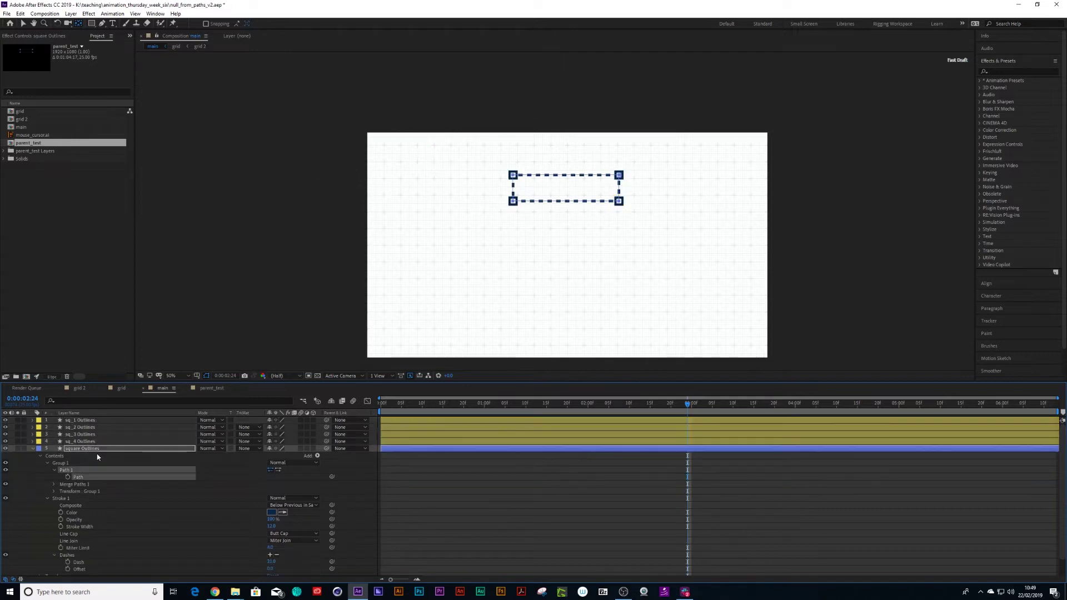
Move Path 1 out of Group 1 so it sits directly under Contents.
click(33, 449)
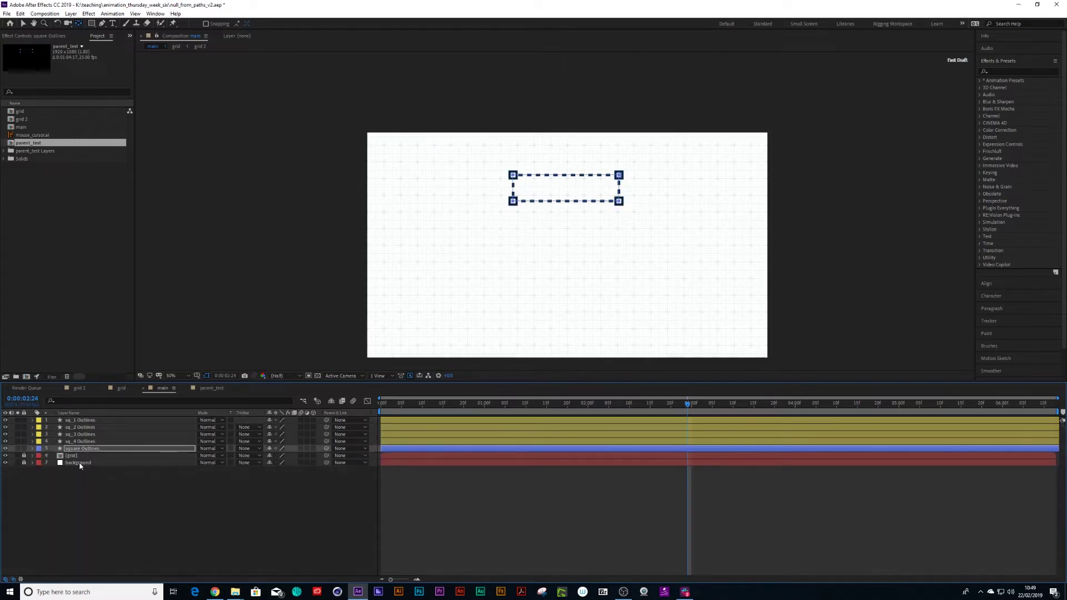
click(34, 448)
scroll(92, 473, down, 1)
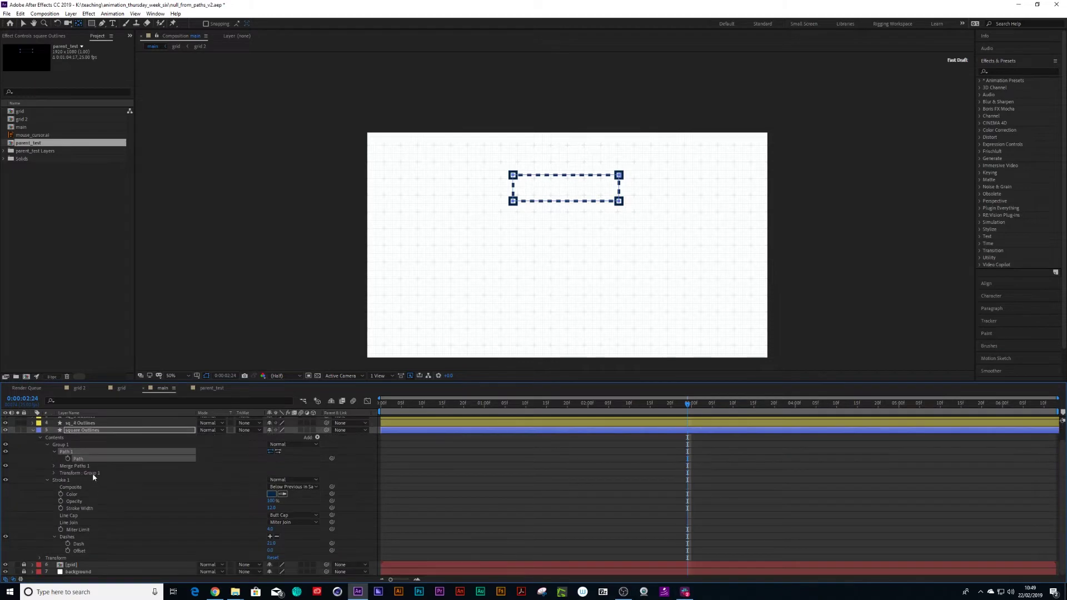
click(47, 445)
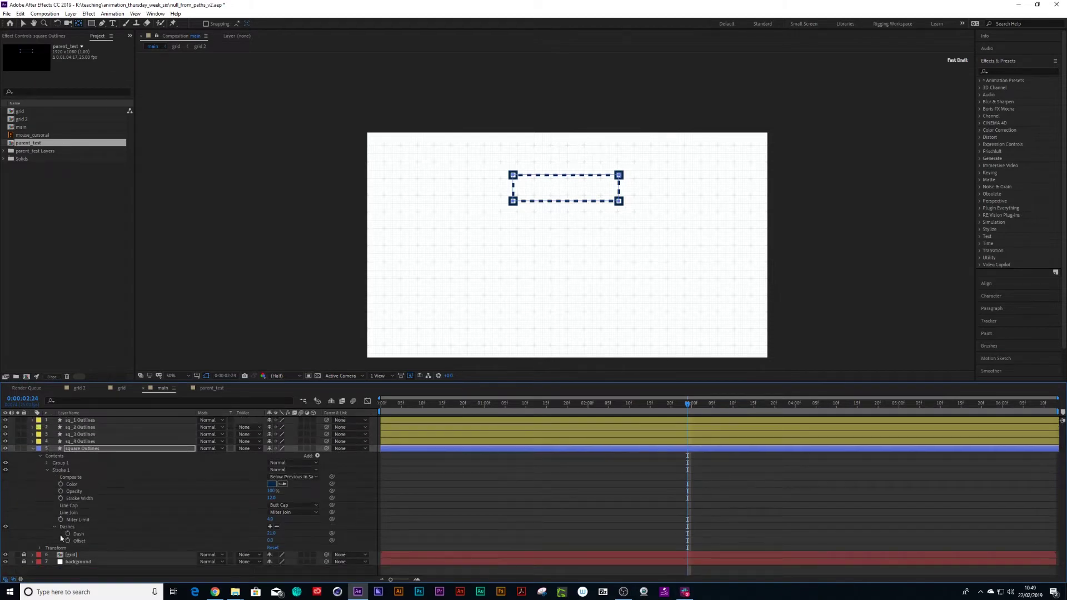
click(54, 528)
click(47, 470)
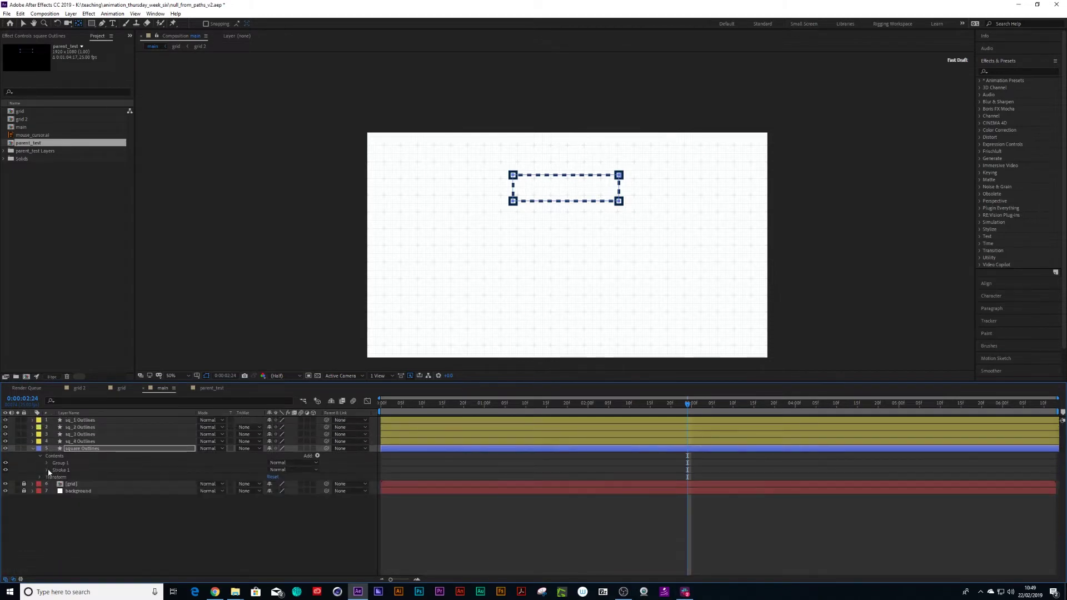
click(48, 470)
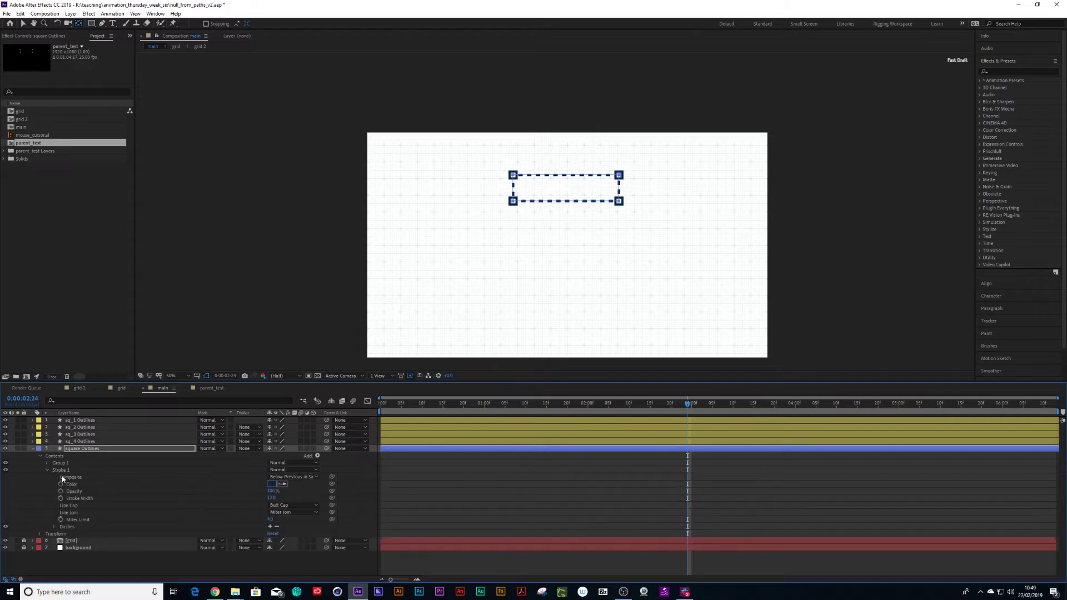
click(48, 463)
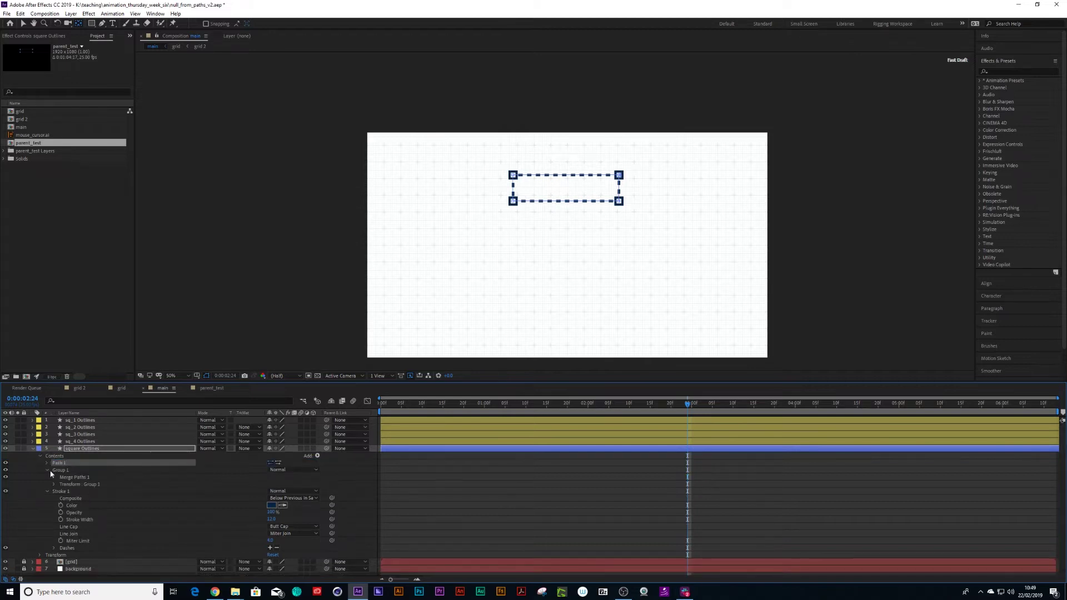
drag(64, 463, 49, 477)
Delete the empty Group 1 and select the rectangle's Path property.
click(48, 478)
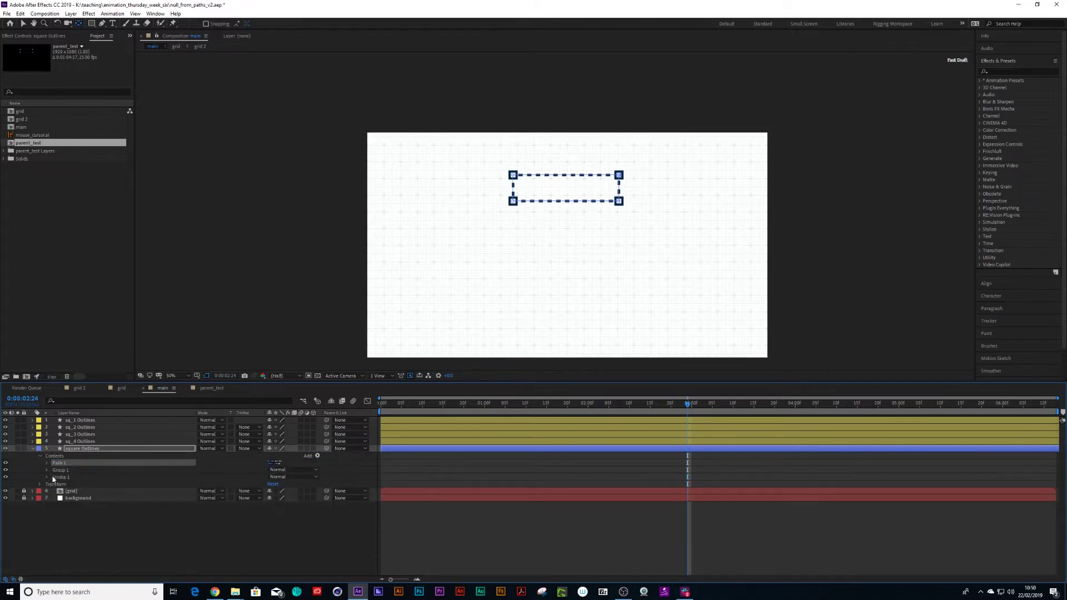
click(62, 471)
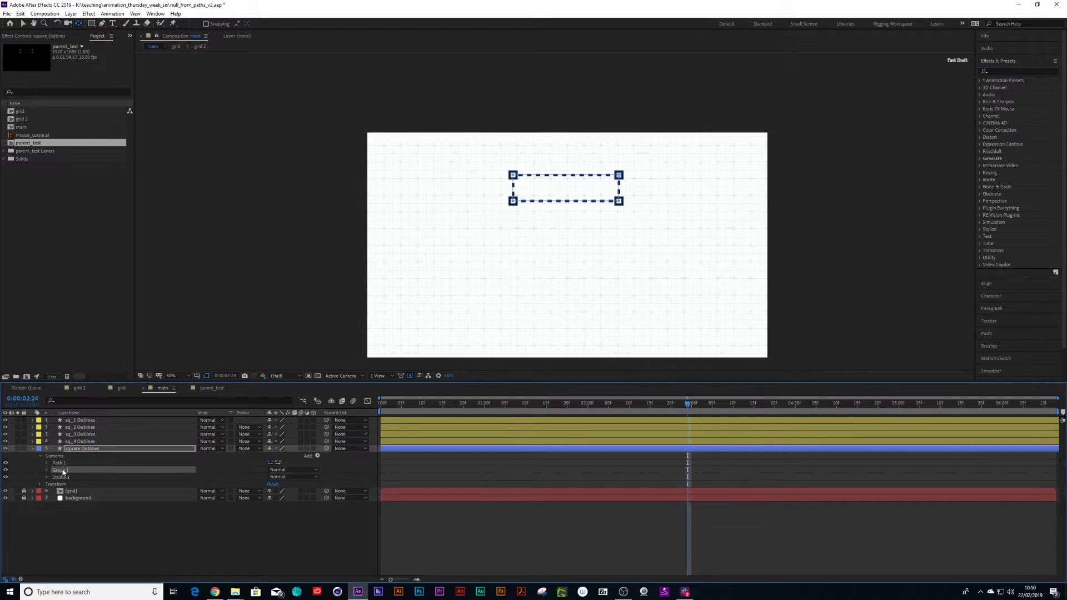
key(Delete)
click(48, 463)
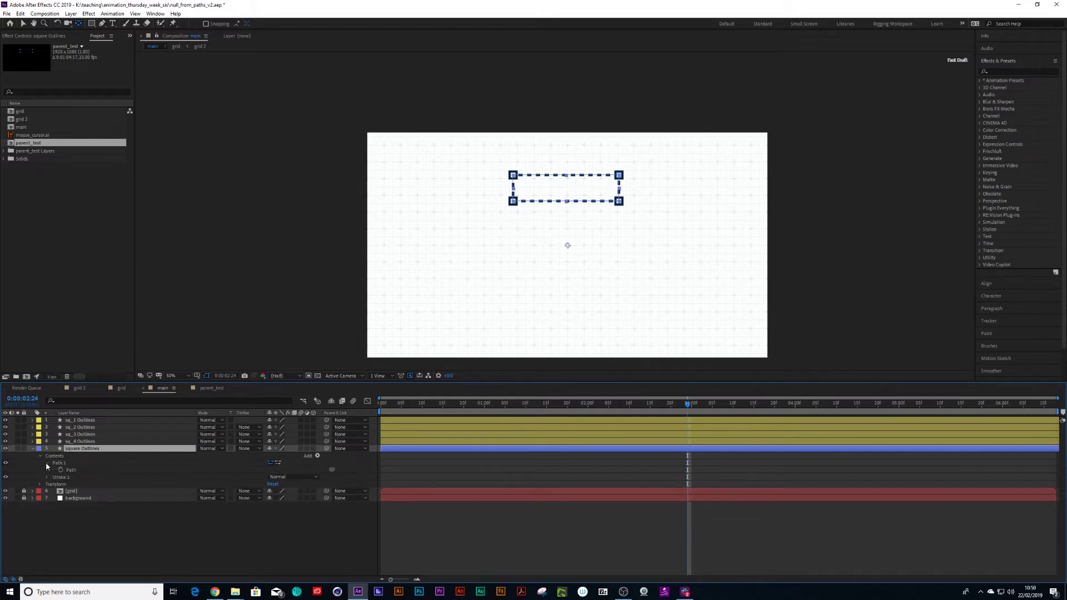
click(67, 473)
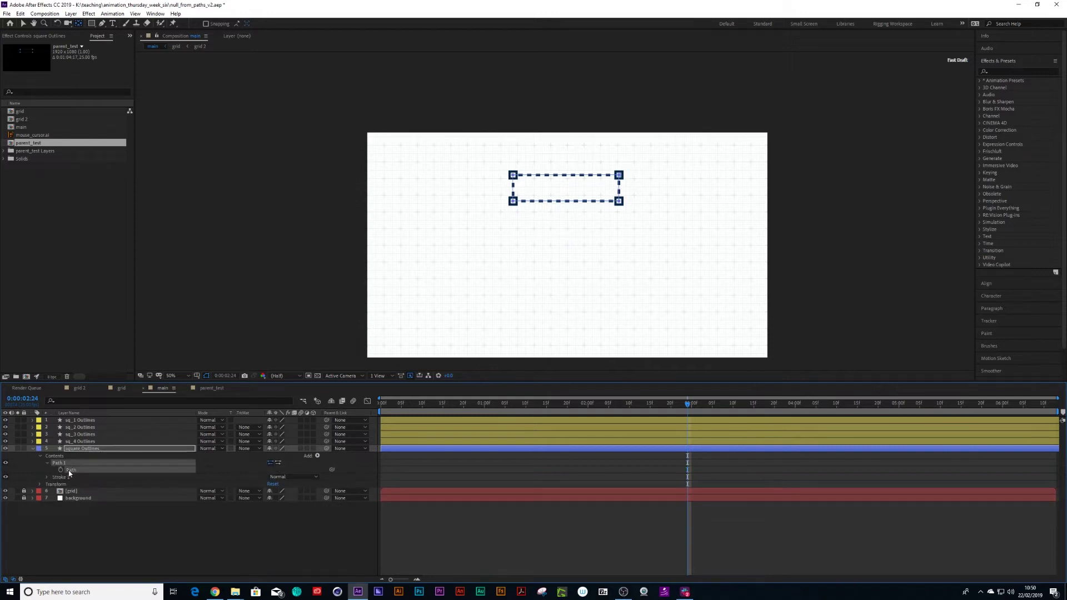
Create four Nulls Follow Points nulls from Path 1 with the Create Nulls From Paths script.
click(158, 14)
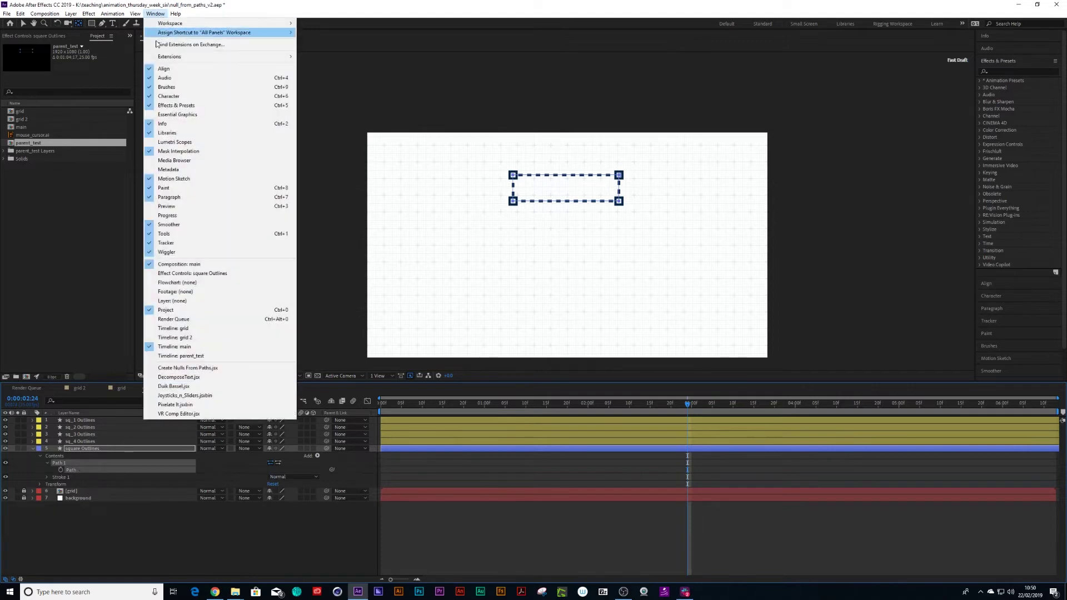
click(179, 368)
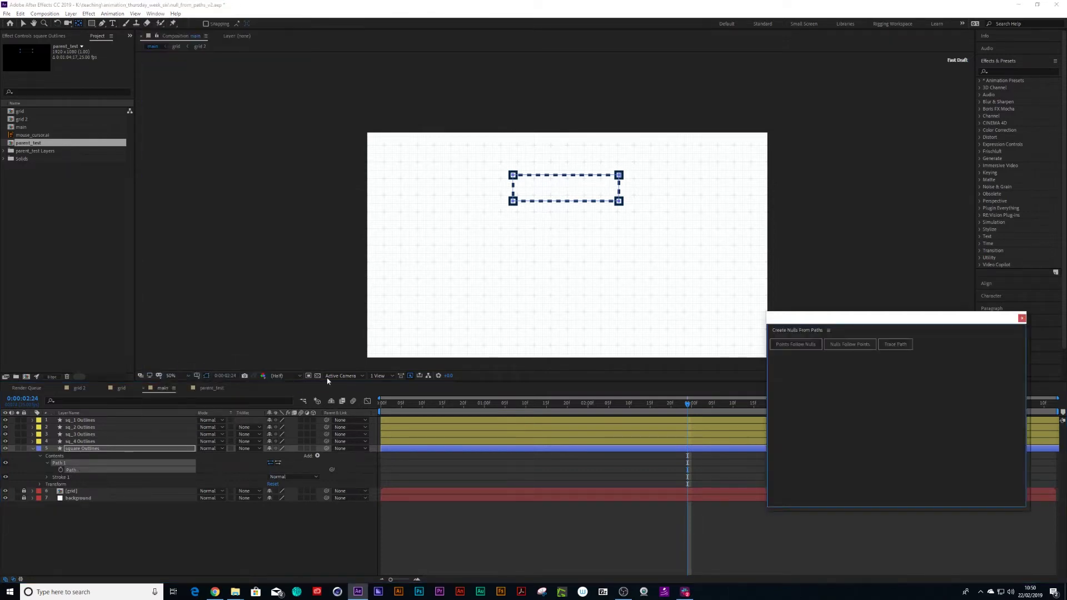
click(851, 345)
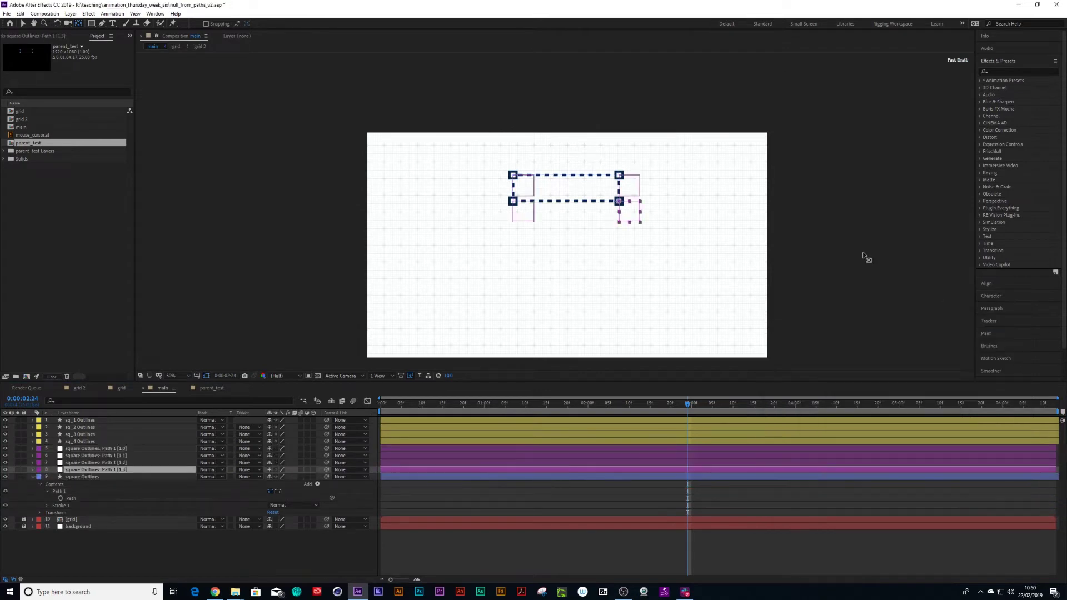
click(1022, 318)
Rename the Path 1 [1.0] null to 'top right square'.
click(86, 450)
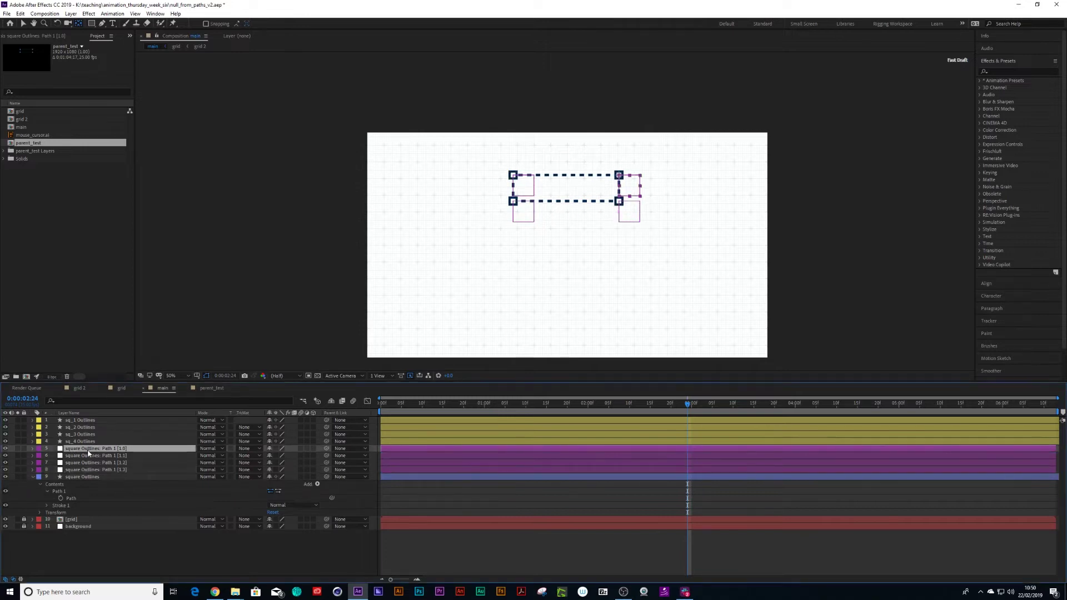
key(Return)
text(right sq)
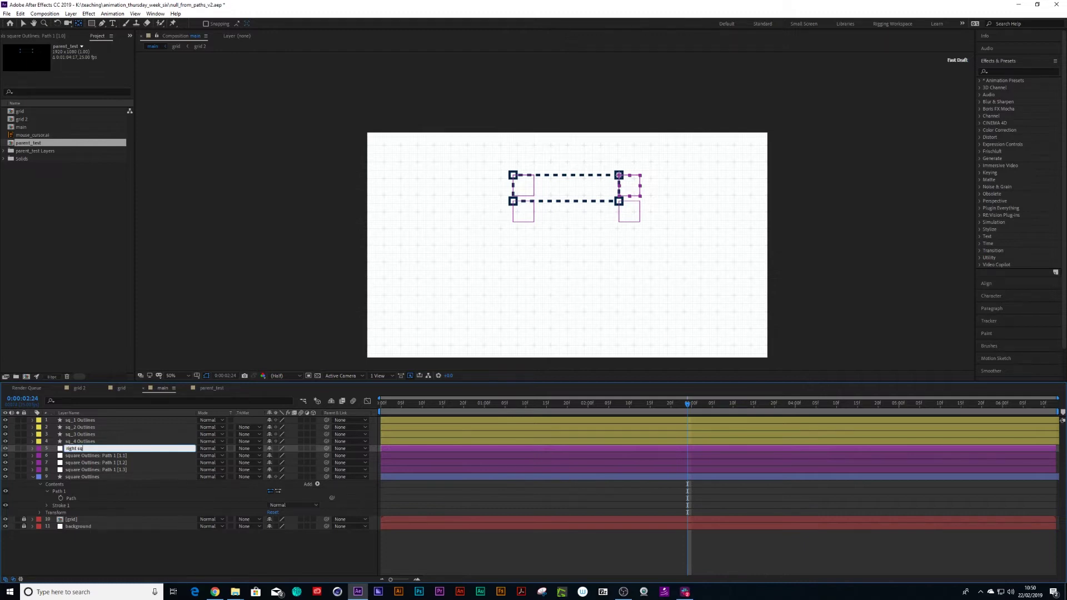
key(Return)
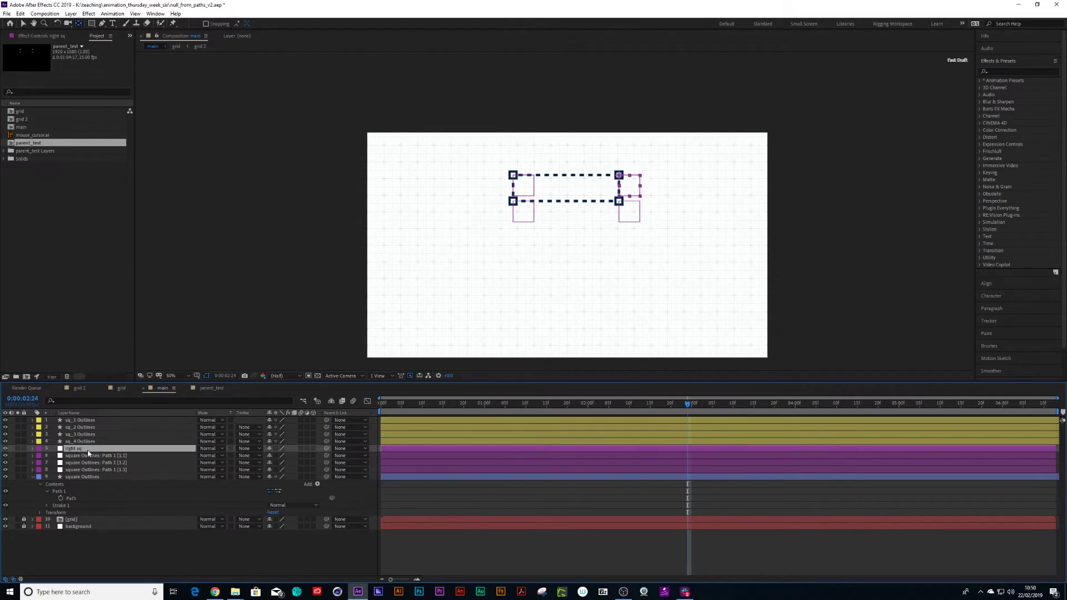
double_click(83, 450)
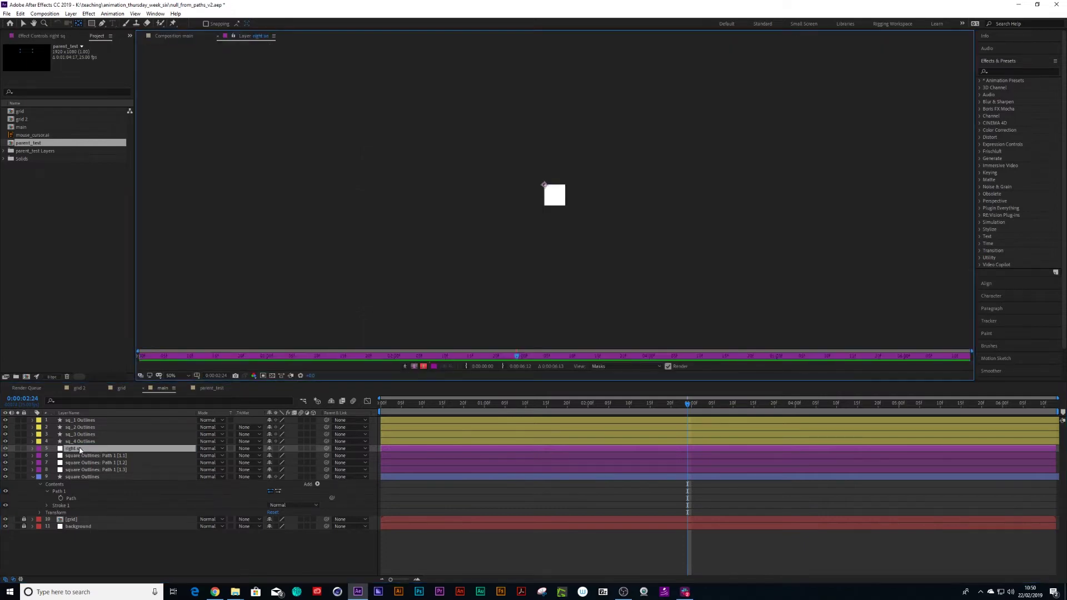
click(184, 35)
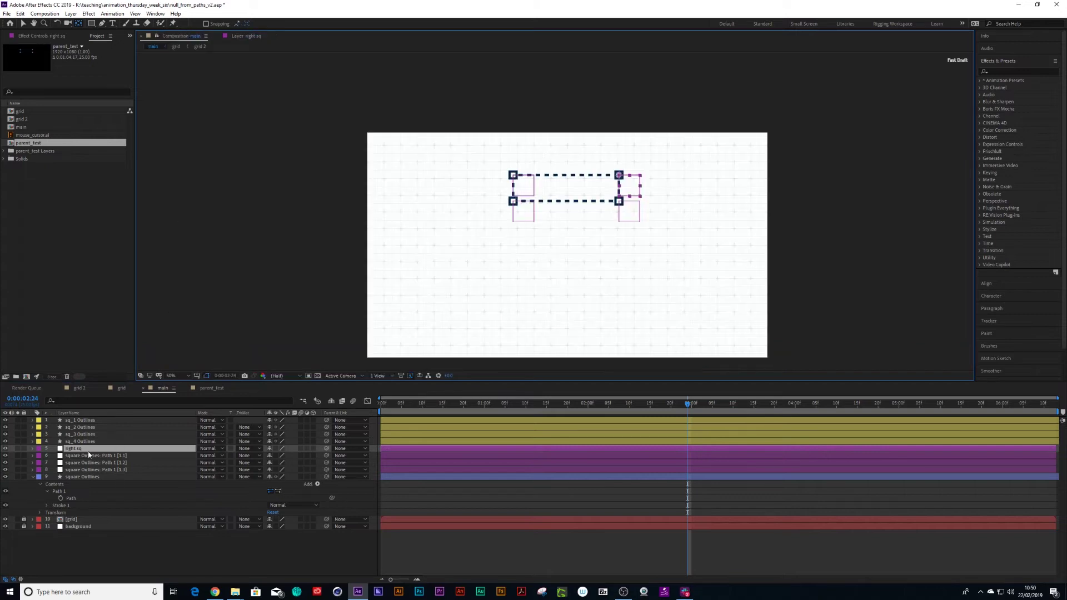
key(Return)
text(t sq)
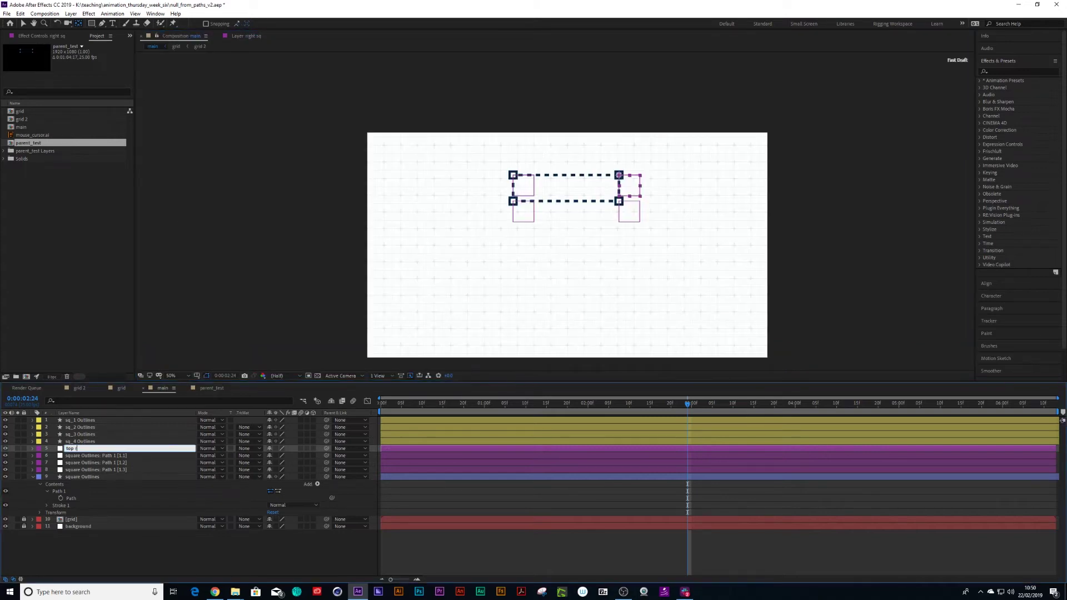
text(uare)
key(Return)
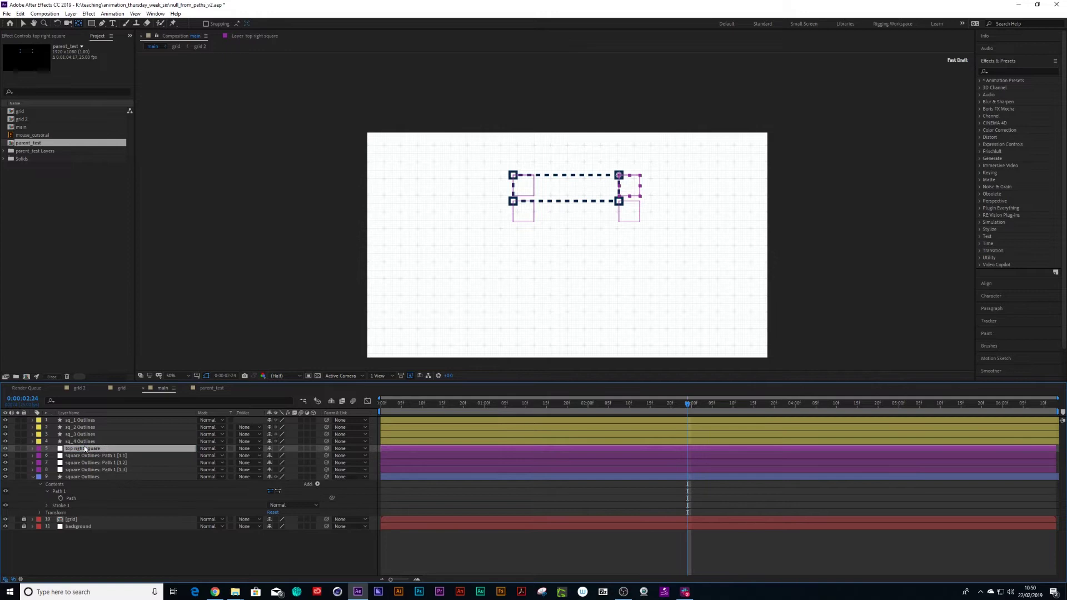
Rename the remaining nulls 'top left square', 'bottom left square' and 'bottom right square'.
click(82, 455)
key(Return)
text(top left square)
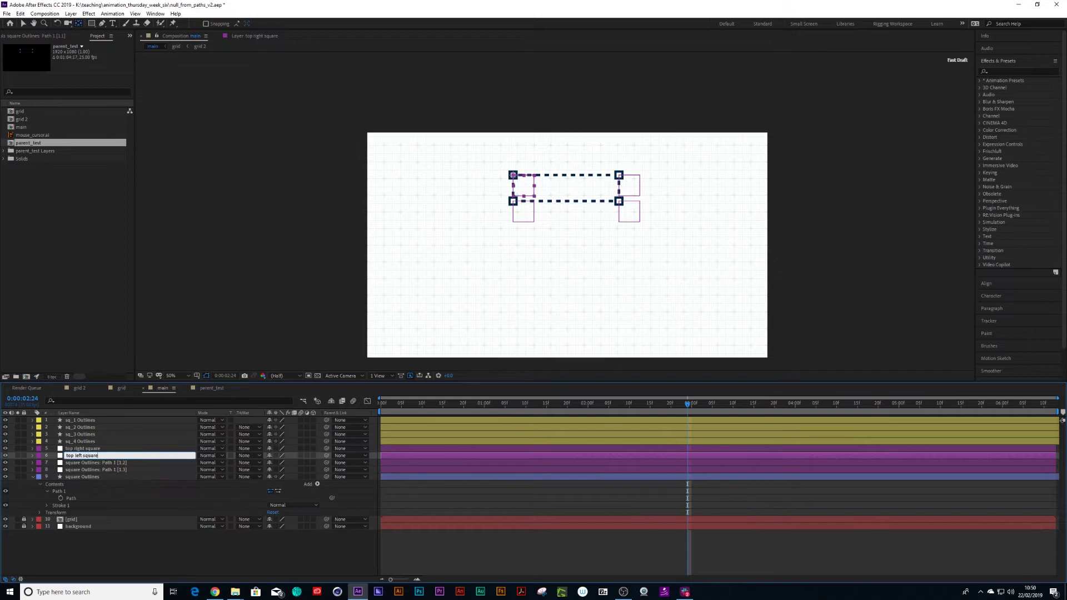
key(Return)
click(82, 464)
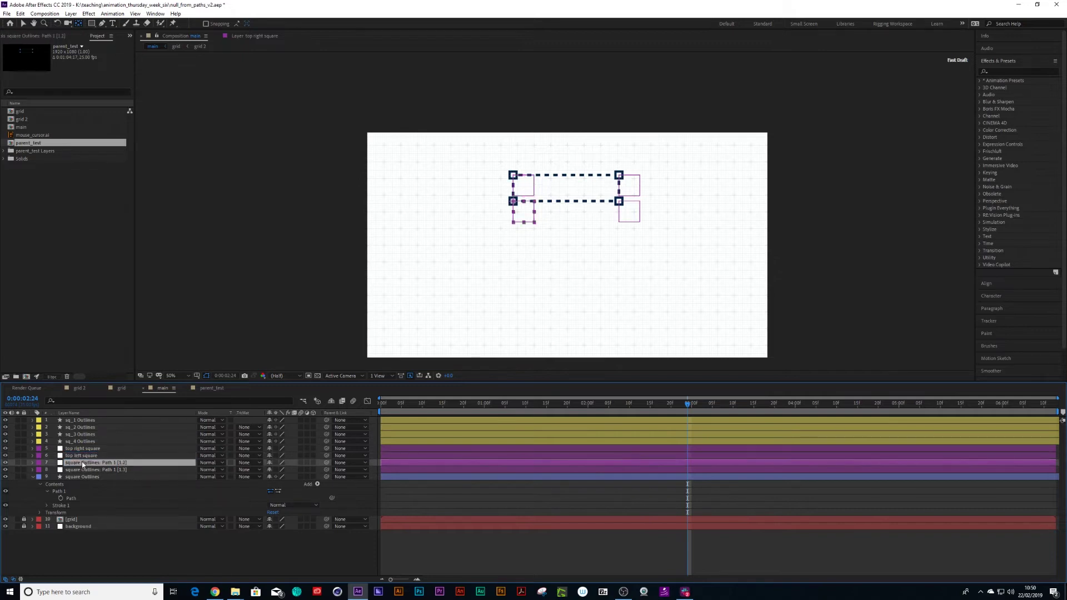
key(Return)
text(bottom le)
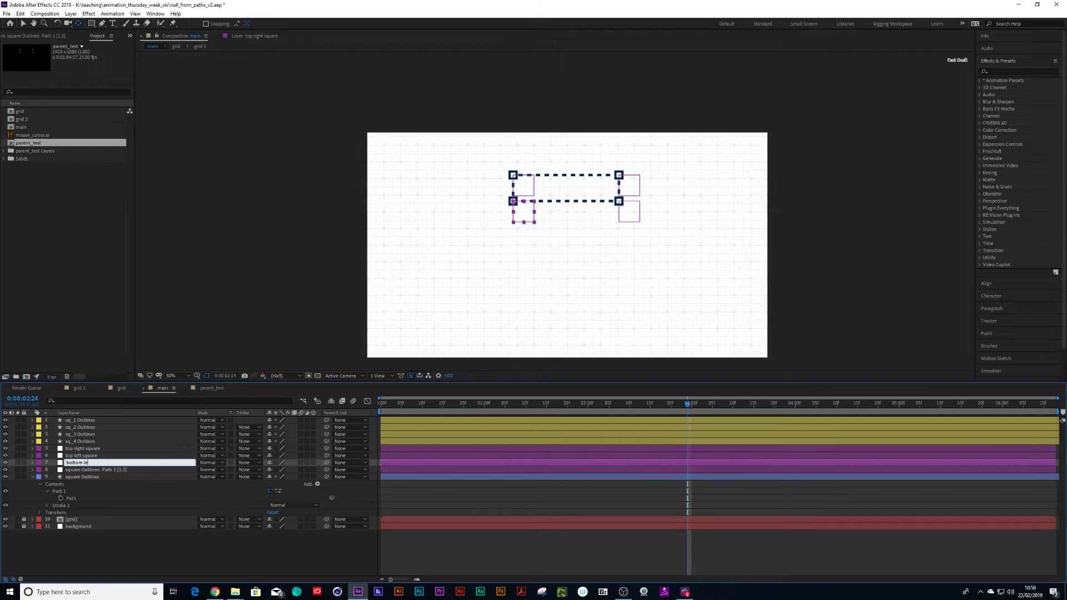
text(ft square)
key(Return)
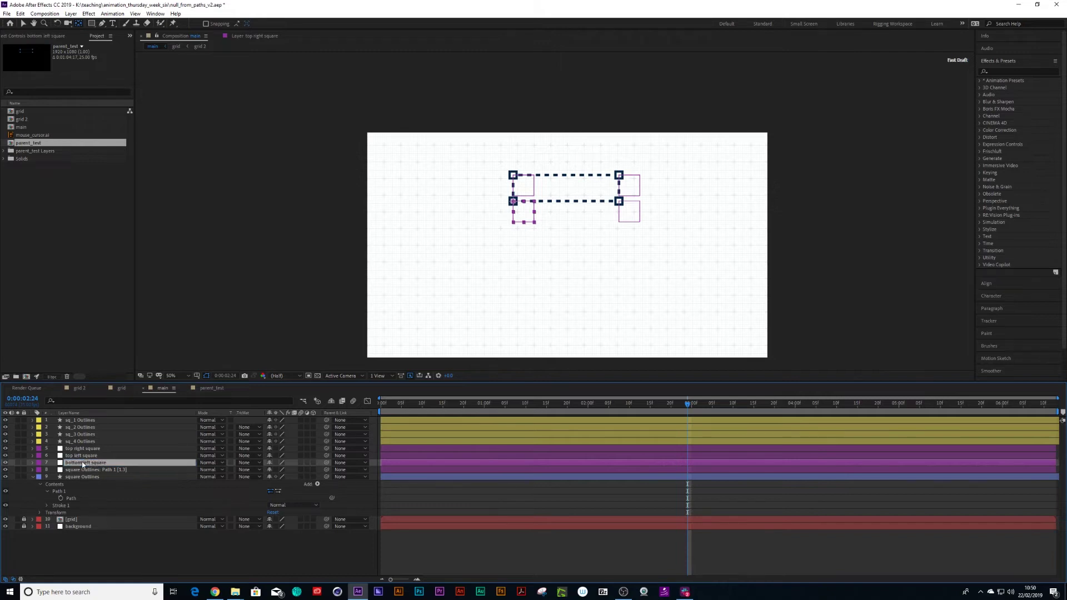
key(ctrl+Down)
key(Return)
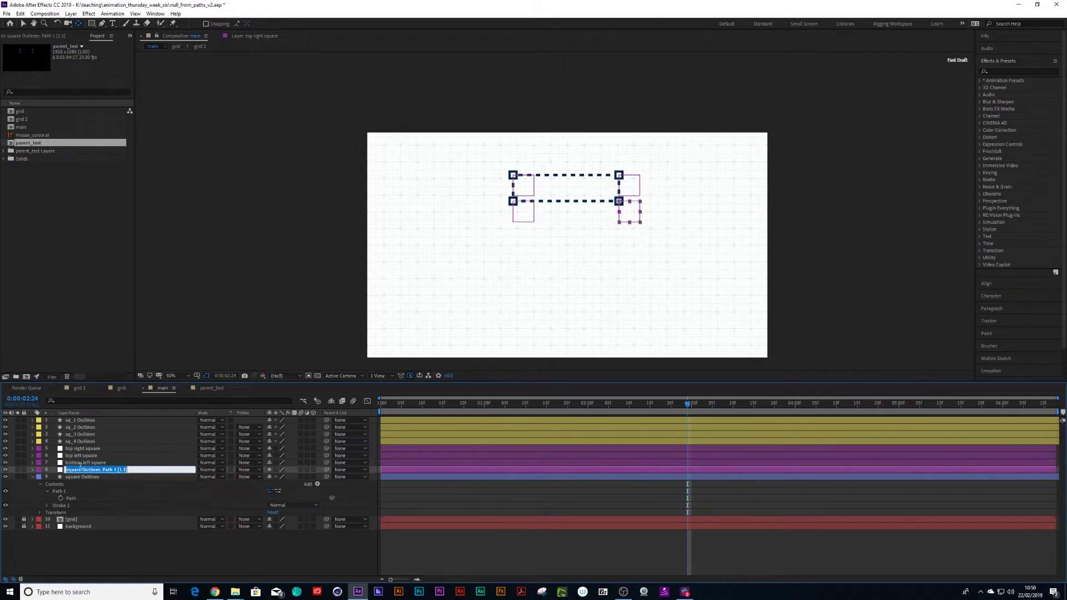
text(bottom right square)
key(Return)
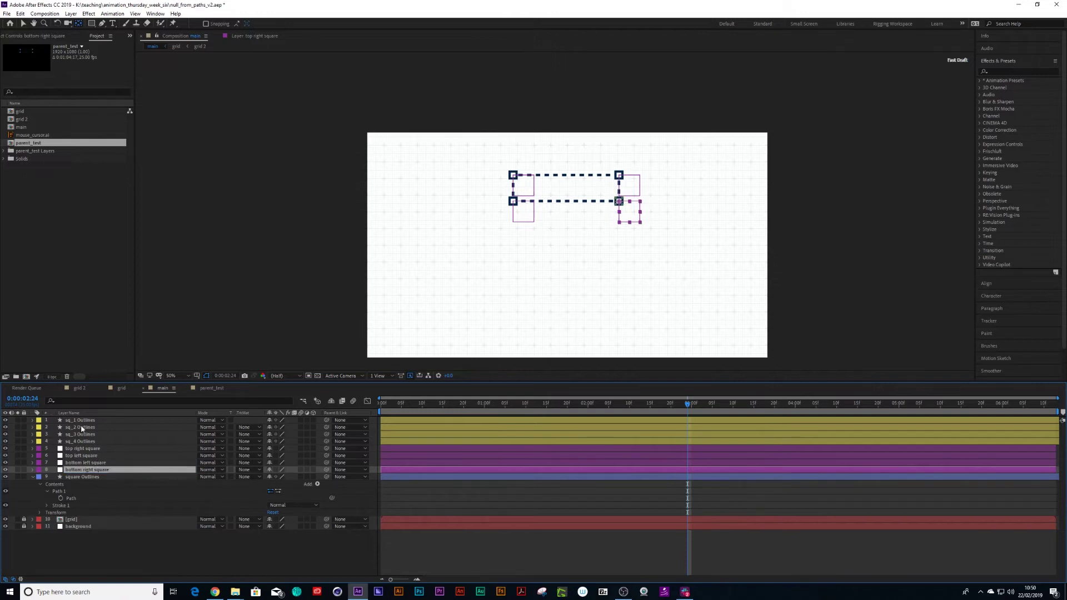
Rename sq_1 Outlines to 'sq top left' and sq_2 Outlines to 'square top right'.
click(83, 421)
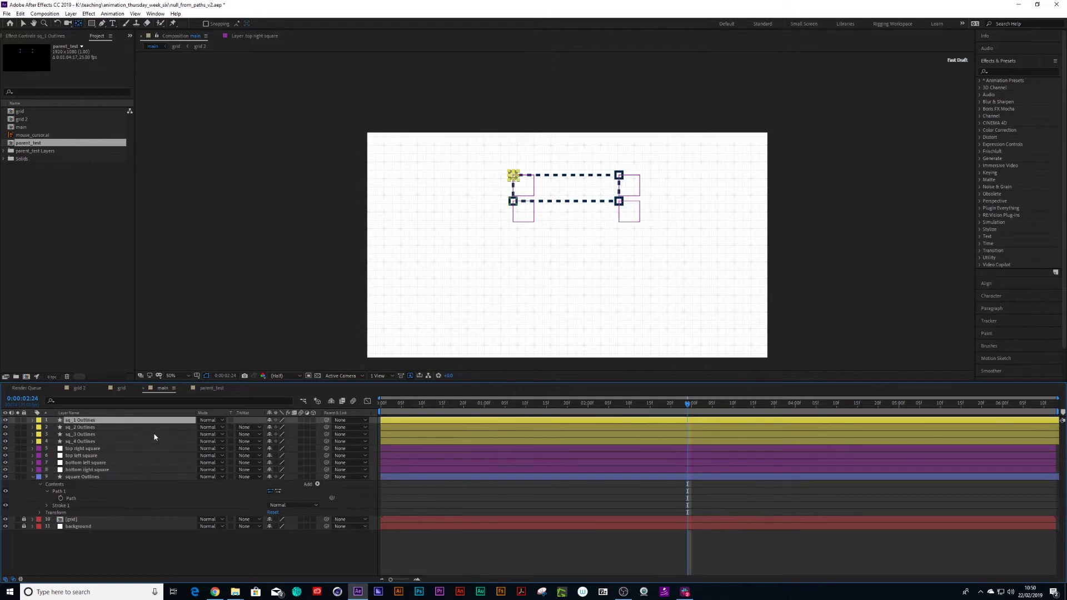
key(Return)
text(sq)
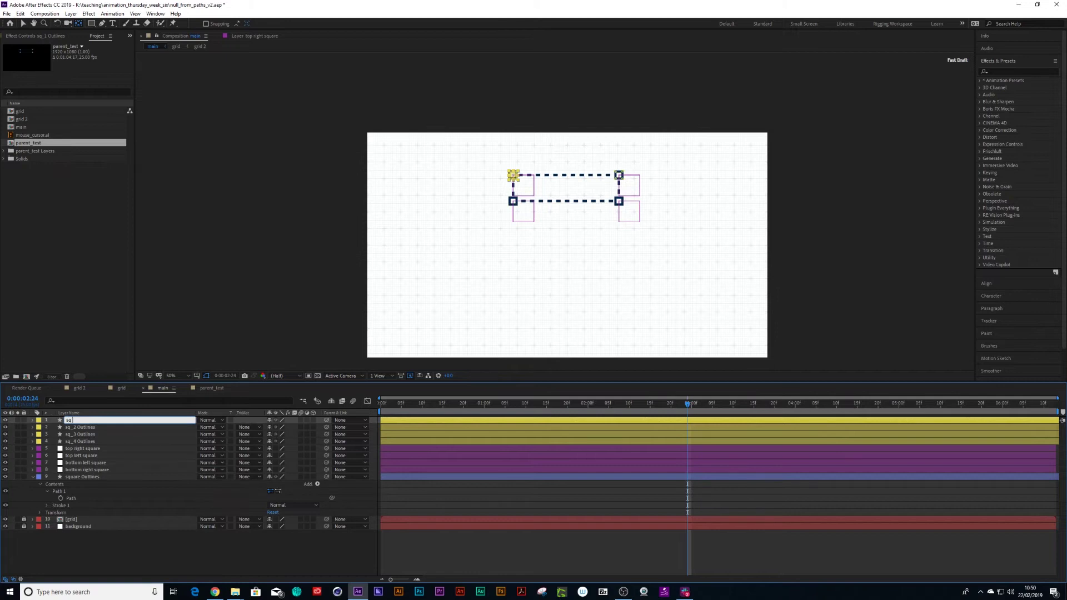
text( top left)
key(Return)
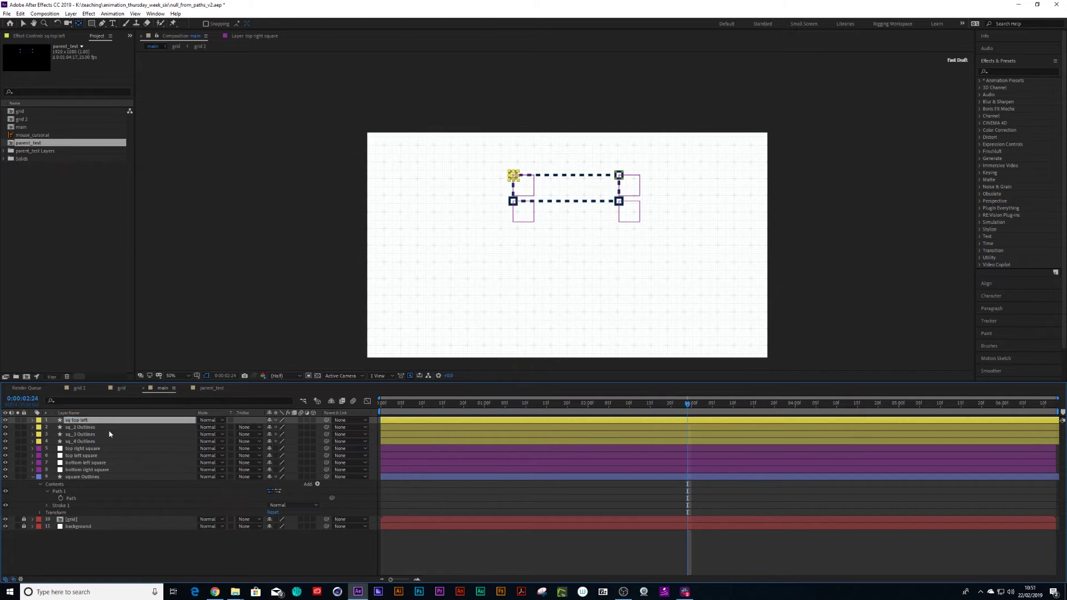
click(88, 427)
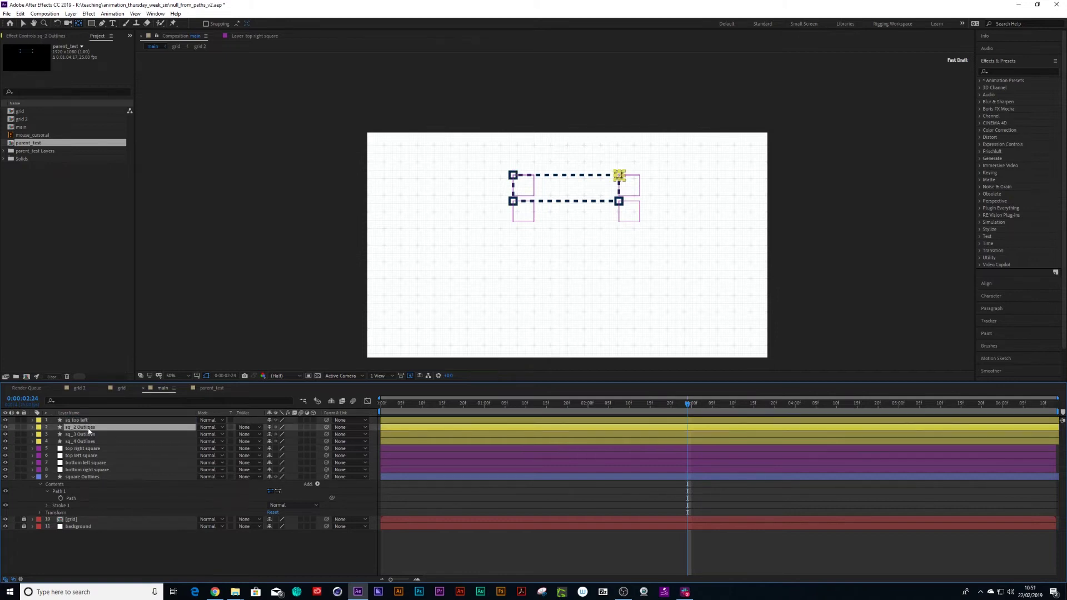
key(Return)
text(square to)
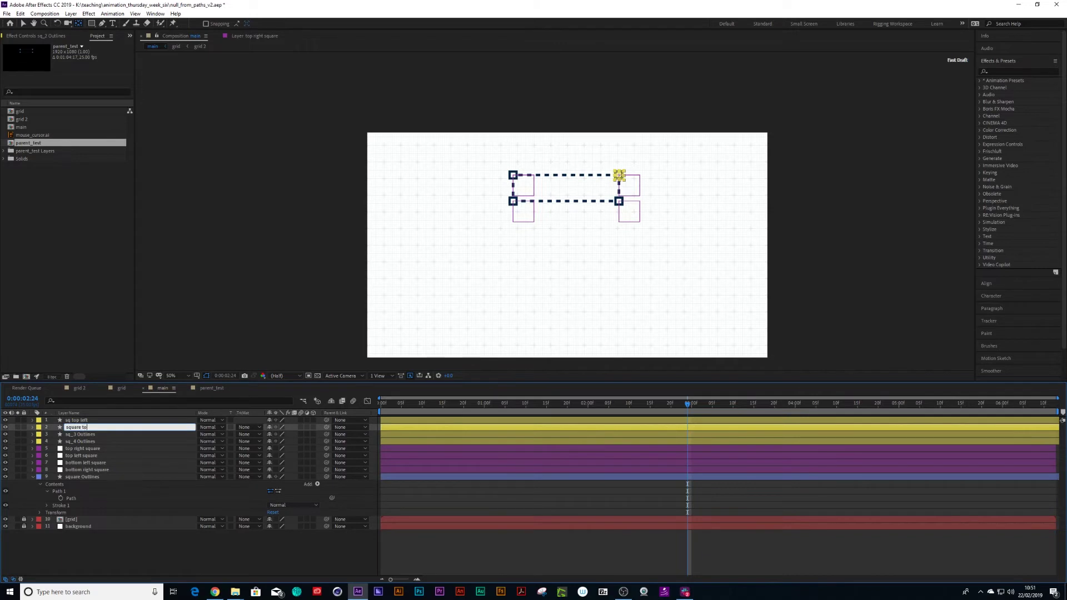
text(ht)
key(Return)
Rename sq_3 Outlines to 'square bottom left' and sq_4 Outlines to 'square bottom right'.
click(87, 435)
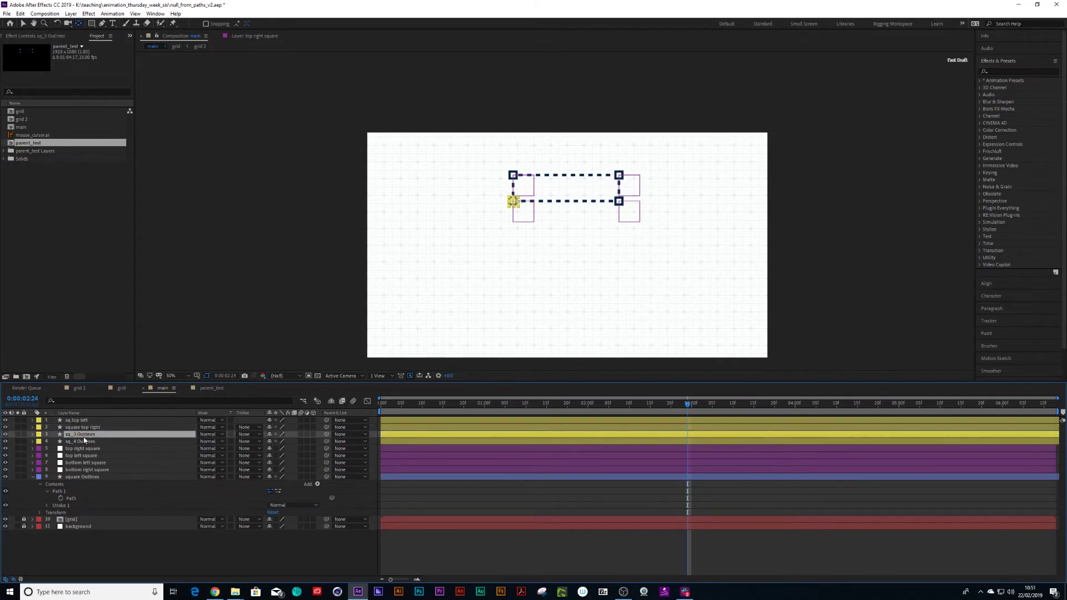
key(Return)
text(square bottom)
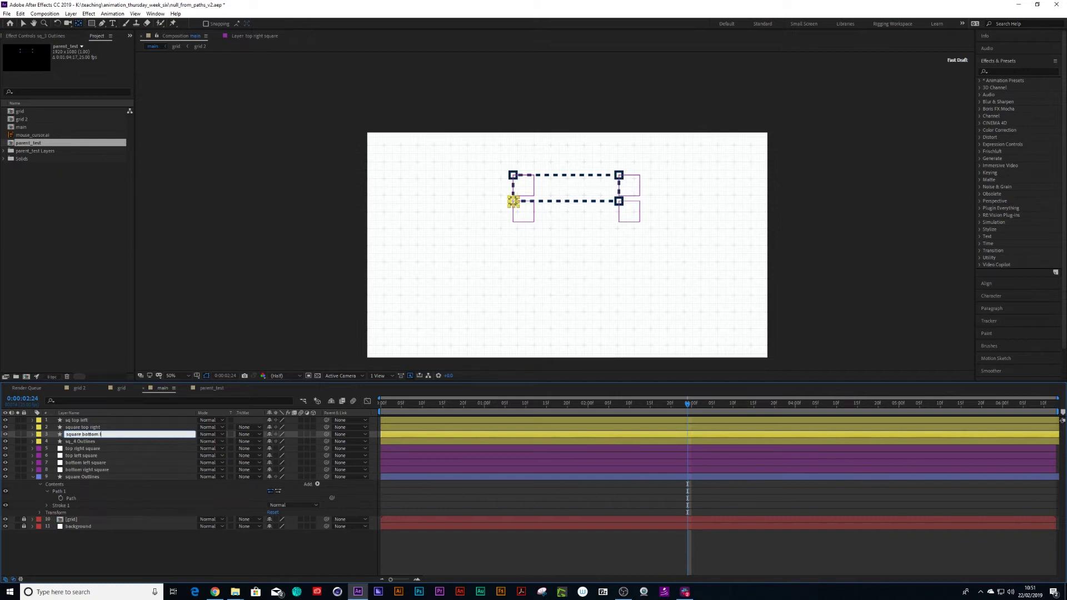
text(eft)
key(Return)
click(77, 441)
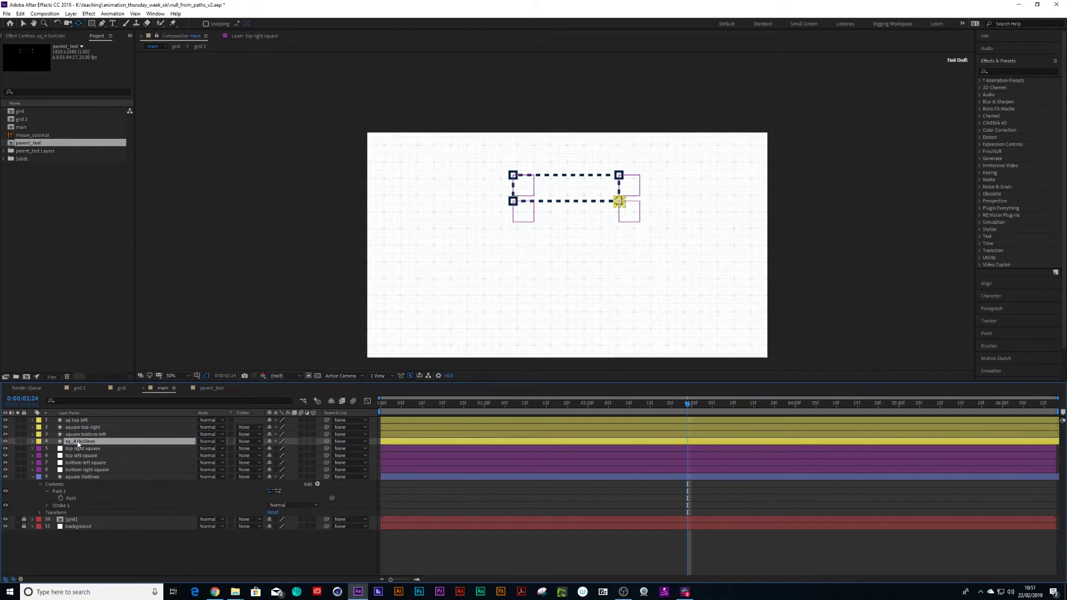
key(Return)
text(square bottom)
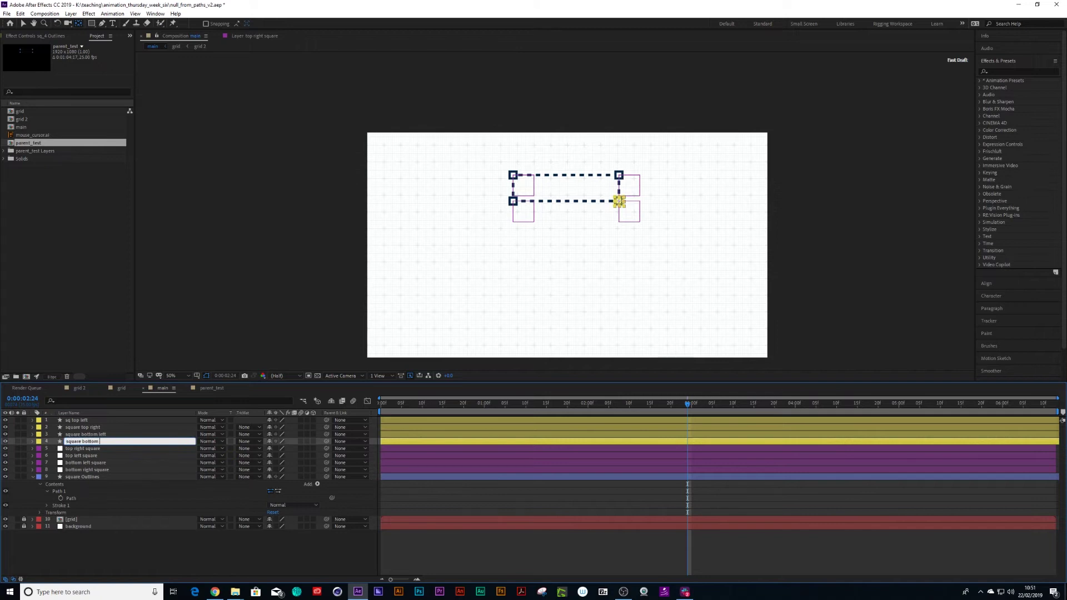
text( right)
key(Return)
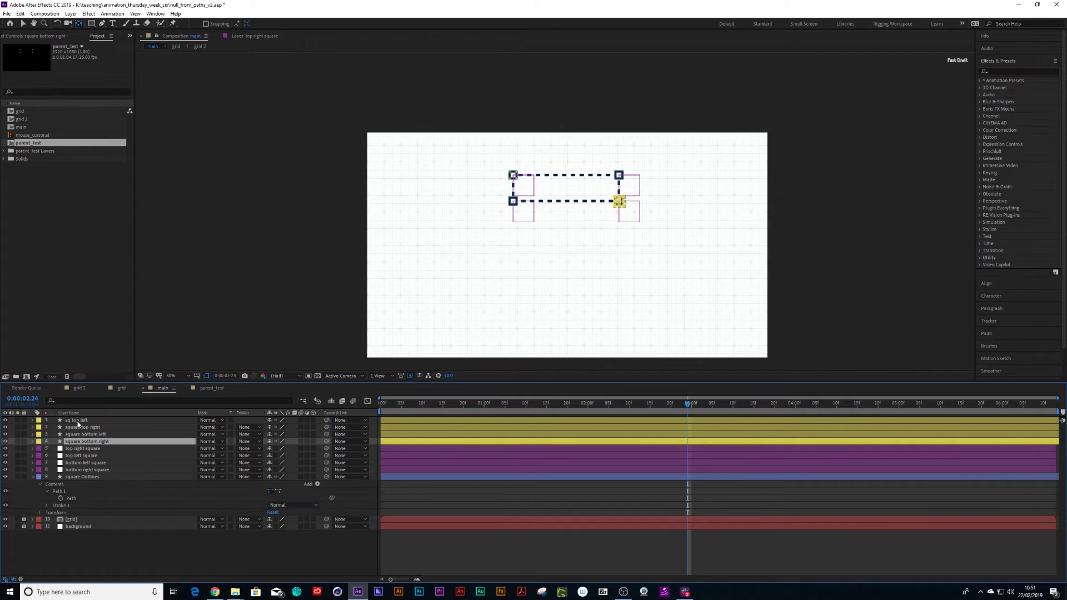
click(77, 420)
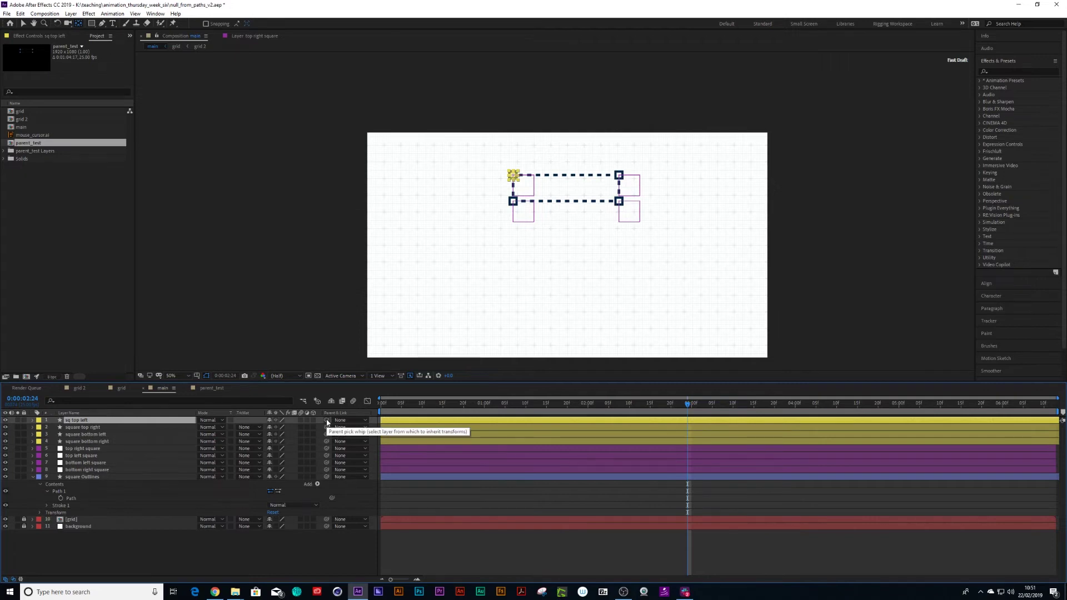
Parent sq top left, square top right, square bottom left and square bottom right to their matching corner nulls.
mouse_move(327, 420)
mouse_down()
mouse_move(98, 449)
mouse_move(101, 459)
mouse_up()
click(91, 428)
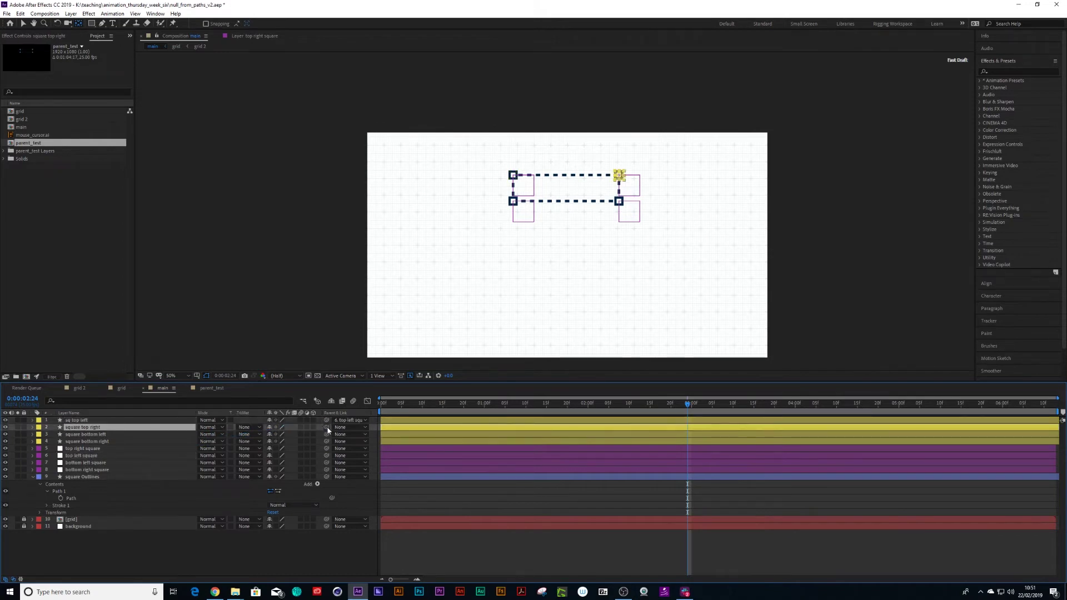
mouse_move(327, 427)
mouse_down()
mouse_move(106, 465)
mouse_move(92, 449)
mouse_up()
click(89, 436)
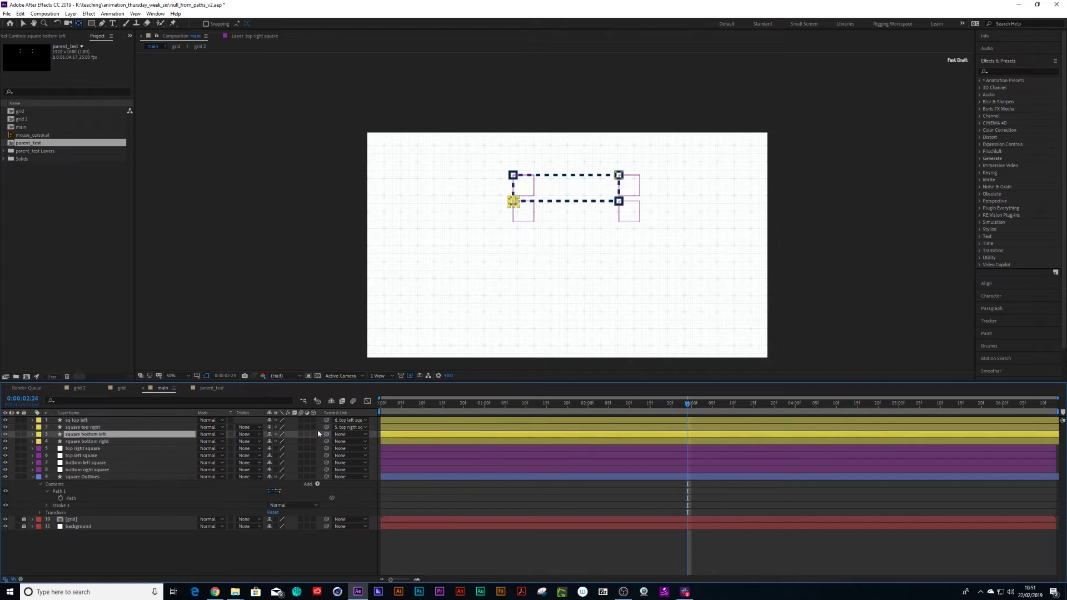
drag(327, 434, 106, 465)
click(94, 442)
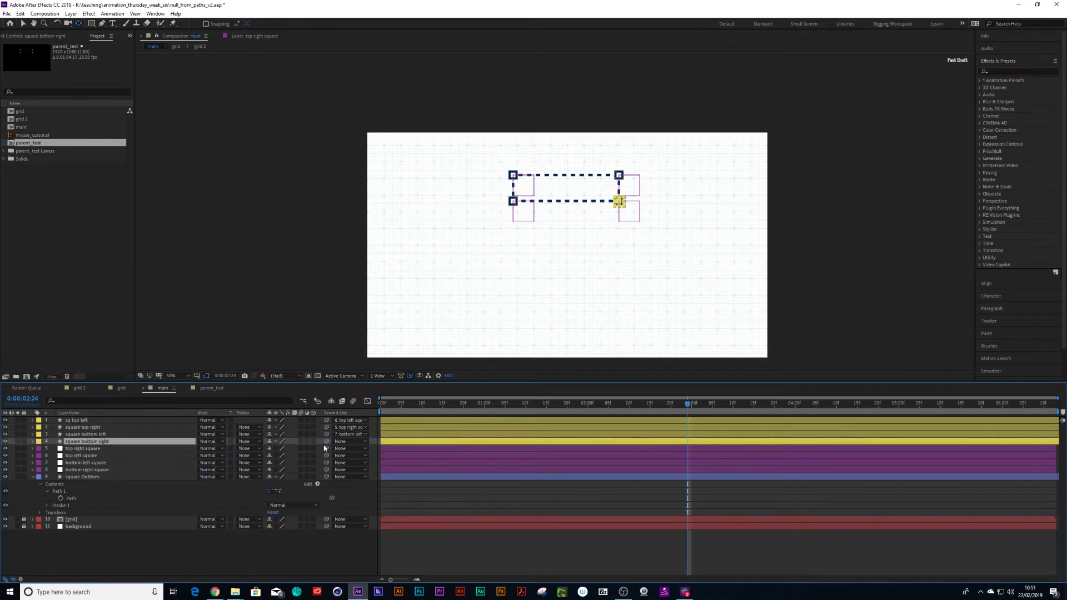
drag(326, 441, 98, 471)
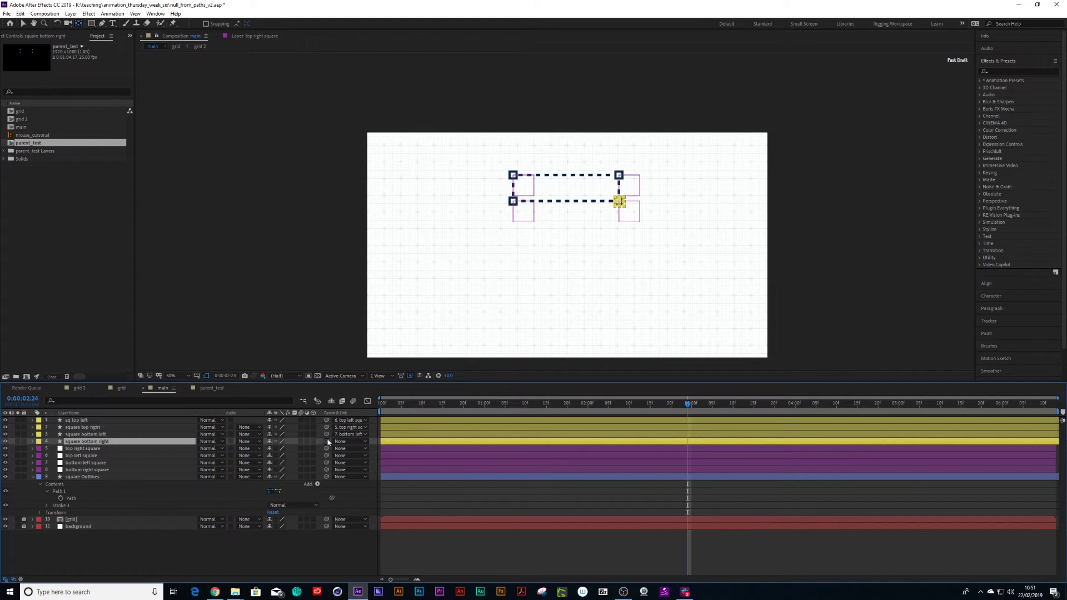
click(97, 470)
click(79, 491)
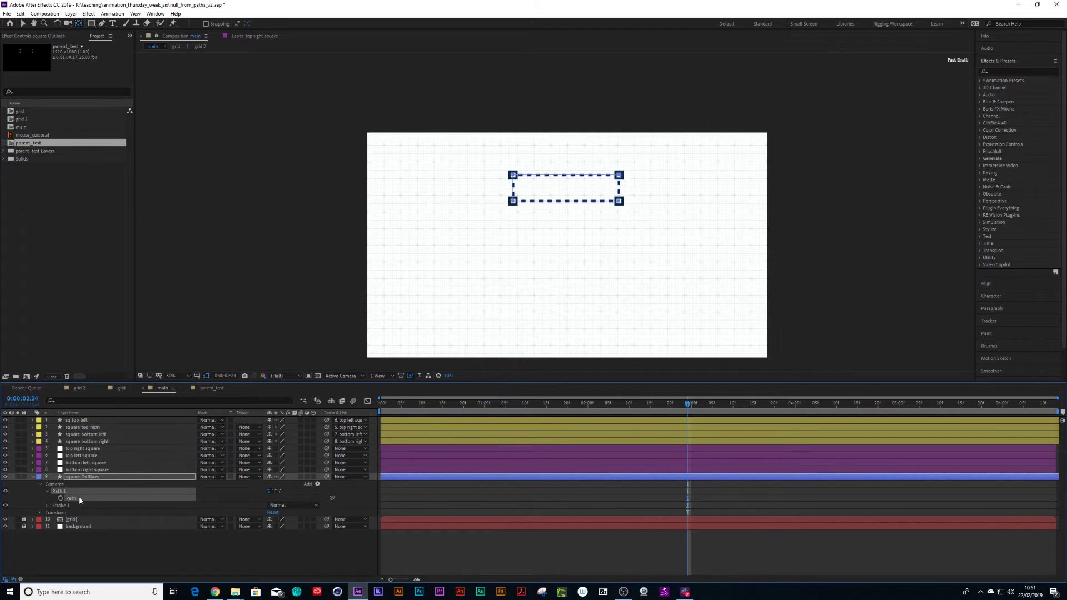
Keyframe the rectangle's path at the start, then widen and heighten it at a later frame.
key(Home)
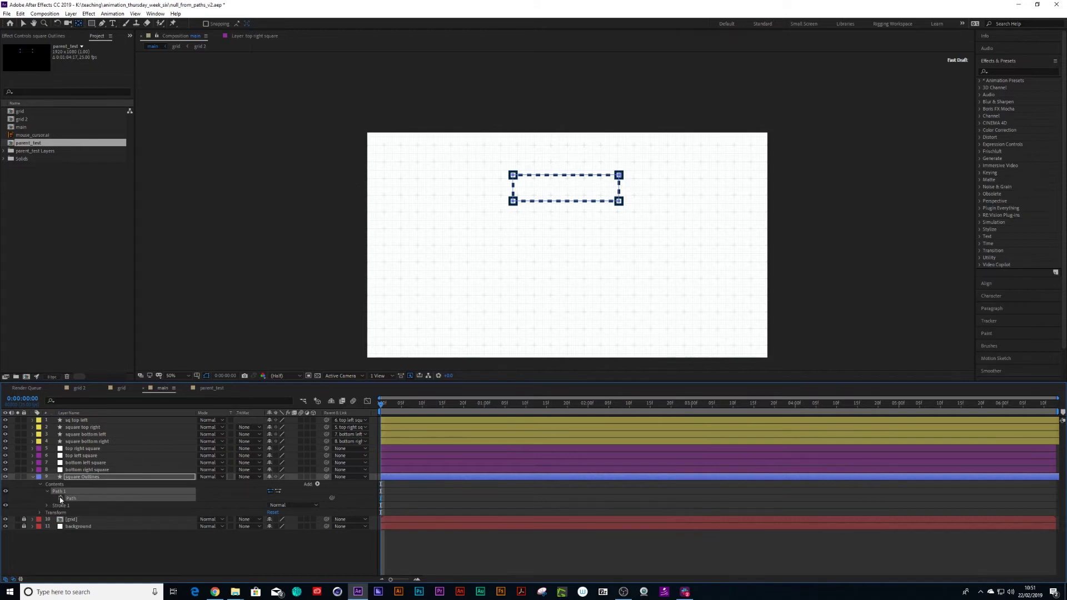
click(60, 499)
key(shift+Page_Down)
key(shift+Page_Down)
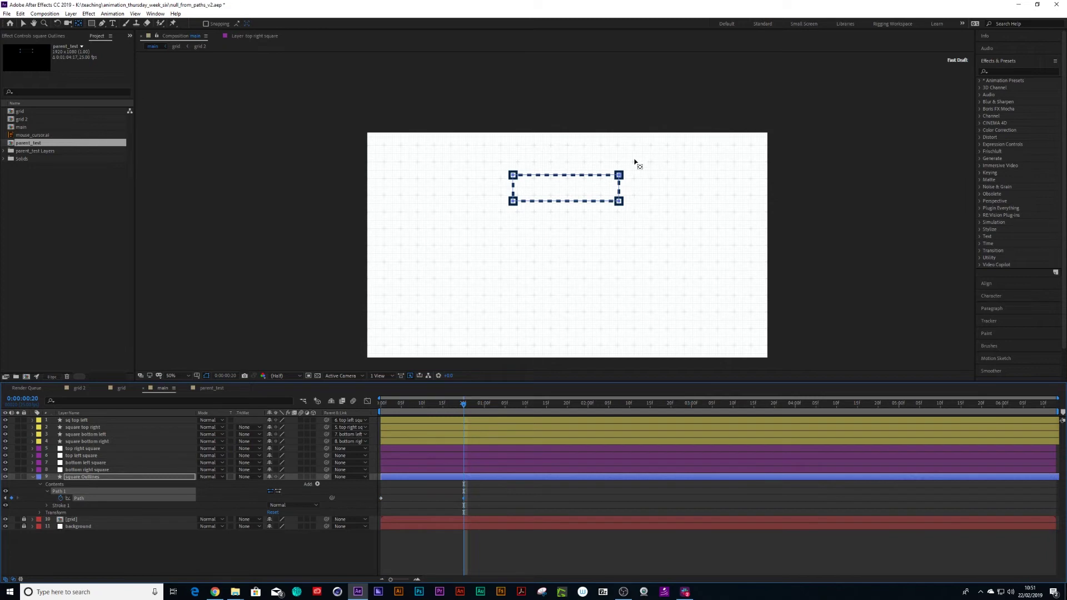
click(23, 24)
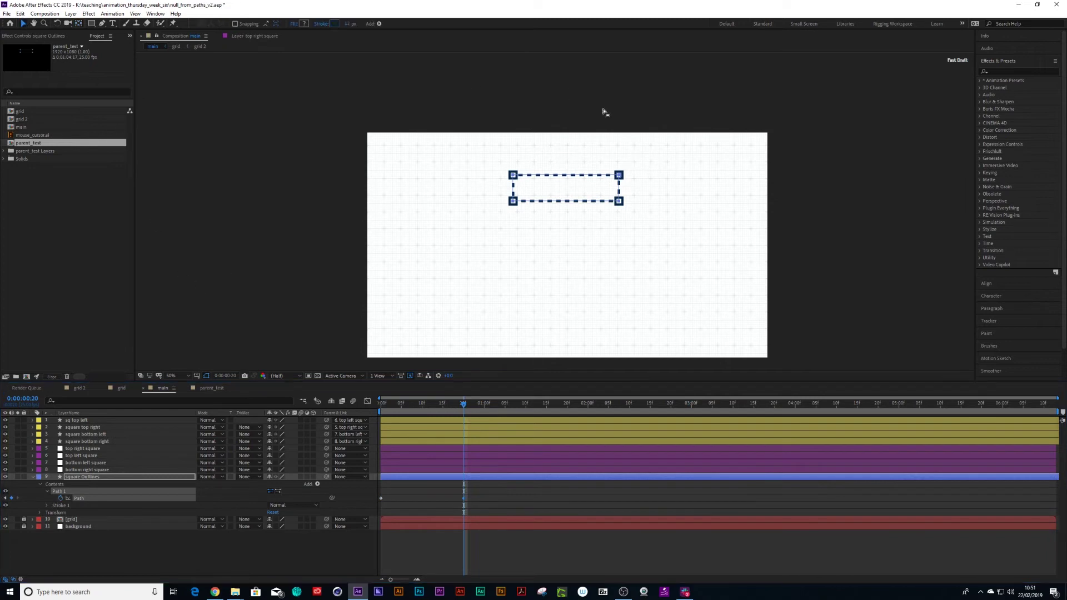
drag(646, 172, 609, 218)
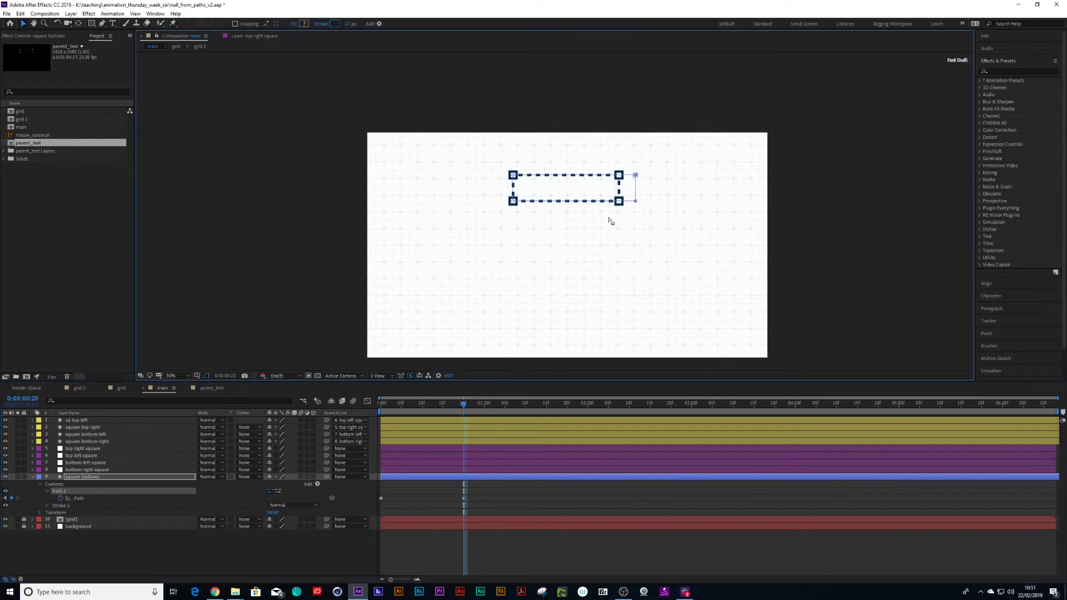
key(shift+Right)
key(shift+Right)
key(shift+Right)
key(shift+Right)
key(shift+Right)
key(shift+Right)
key(shift+Down)
key(shift+Down)
key(shift+Down)
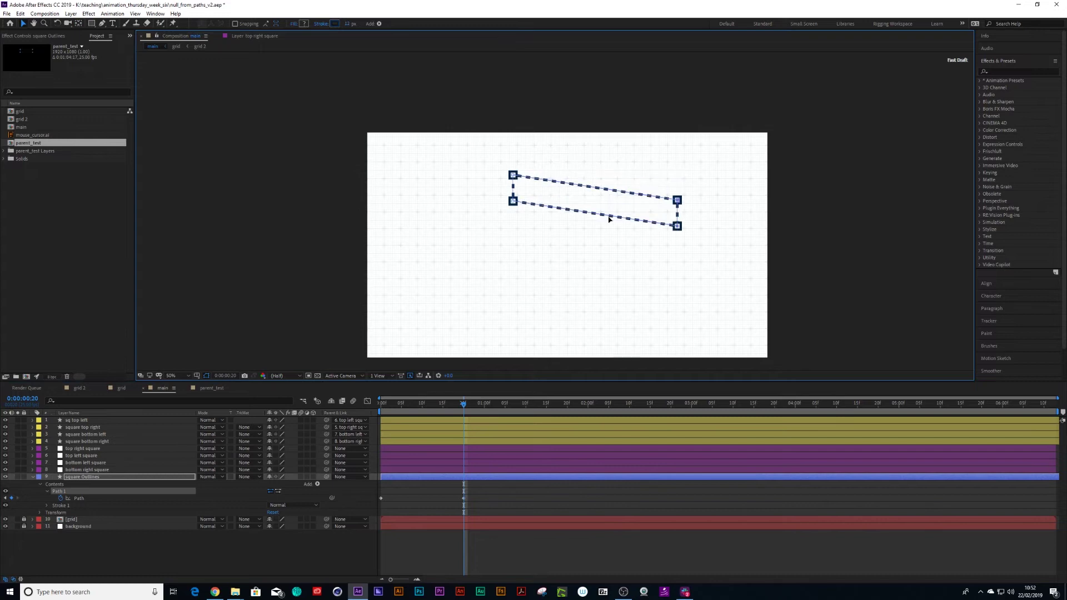
key(shift+Up)
key(shift+Up)
key(shift+Up)
key(shift+Up)
key(shift+Up)
key(shift+Up)
key(shift+Up)
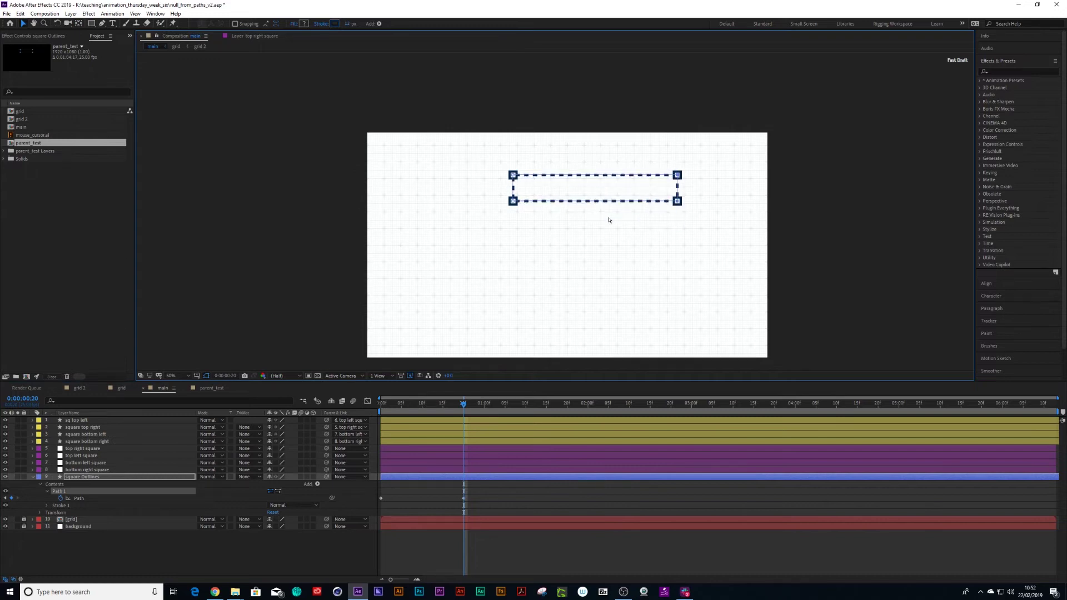
drag(711, 221, 503, 198)
key(shift+Down)
key(shift+Down)
key(shift+Down)
key(shift+Down)
key(shift+Down)
key(shift+Down)
key(shift+Down)
key(shift+Down)
key(shift+Down)
key(shift+Down)
key(shift+Down)
key(shift+Down)
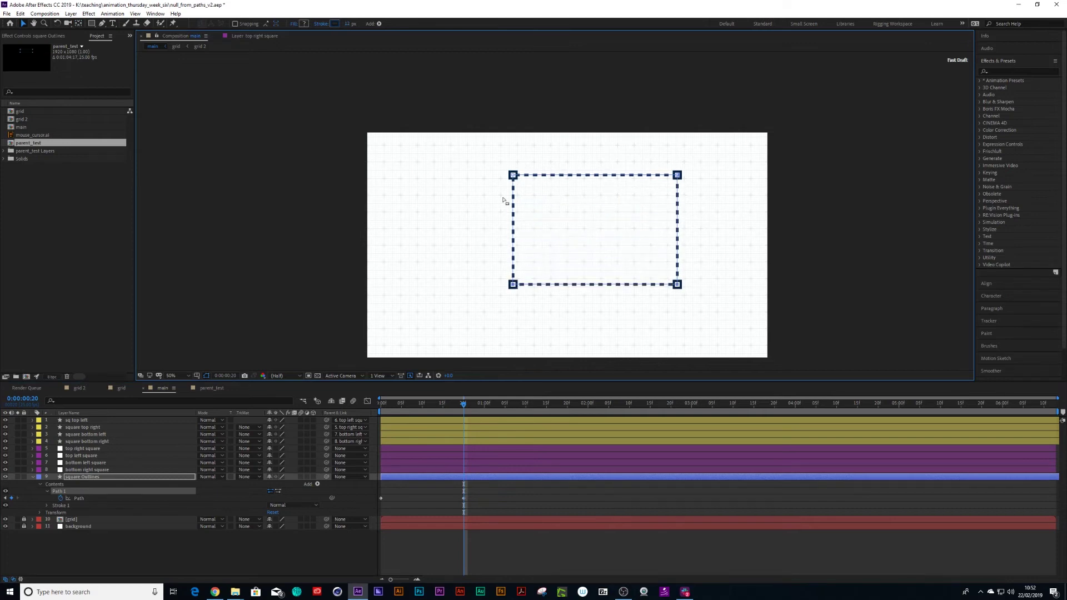
Preview and scrub the rectangle's growth animation from the start.
key(Home)
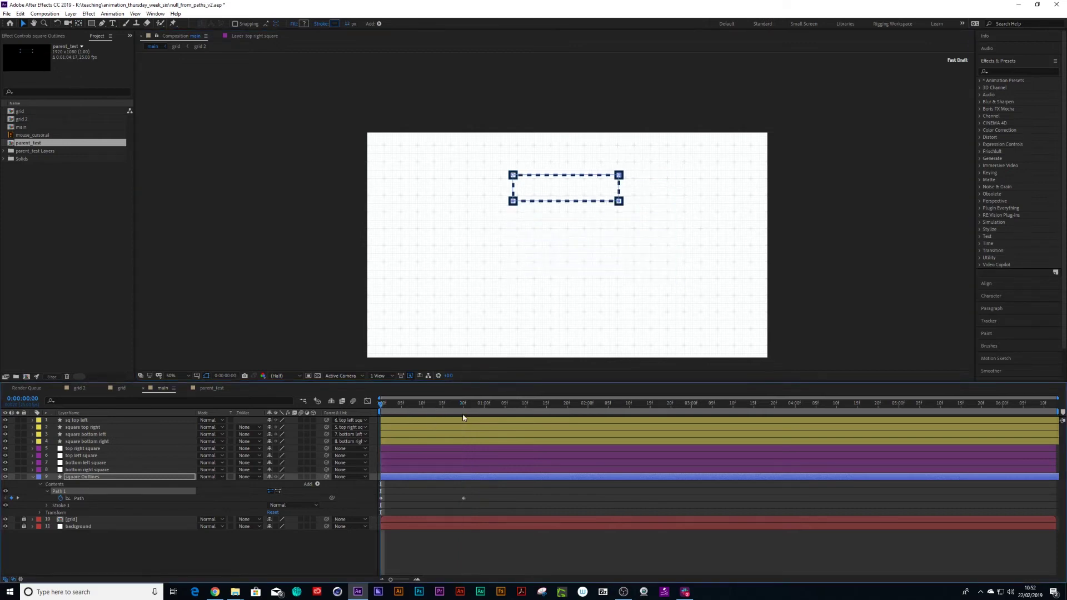
key(space)
key(space)
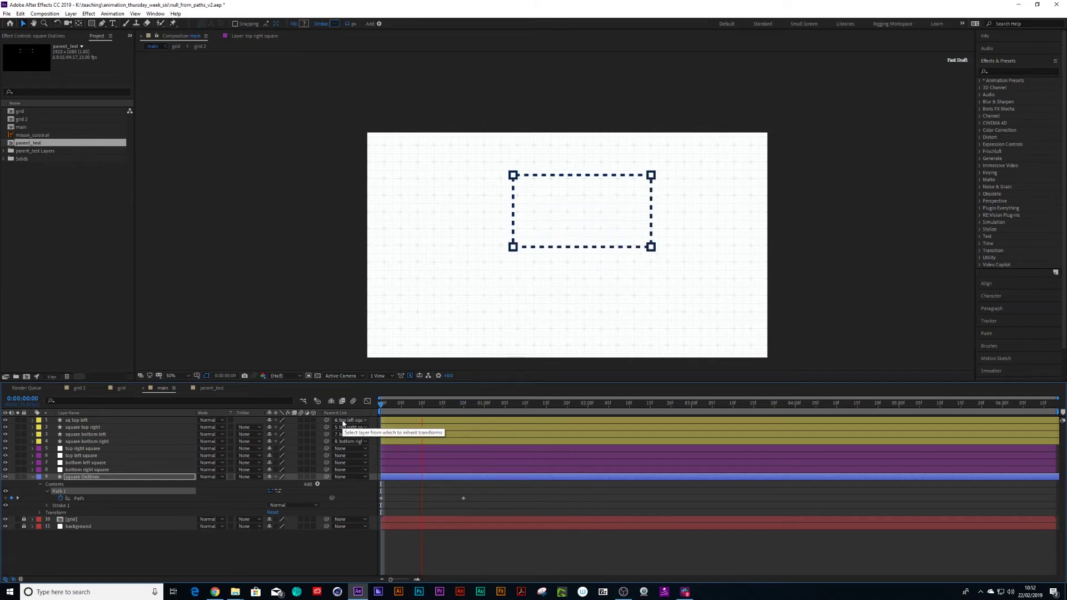
click(435, 411)
mouse_move(435, 412)
mouse_down()
mouse_move(481, 412)
mouse_move(381, 421)
mouse_up()
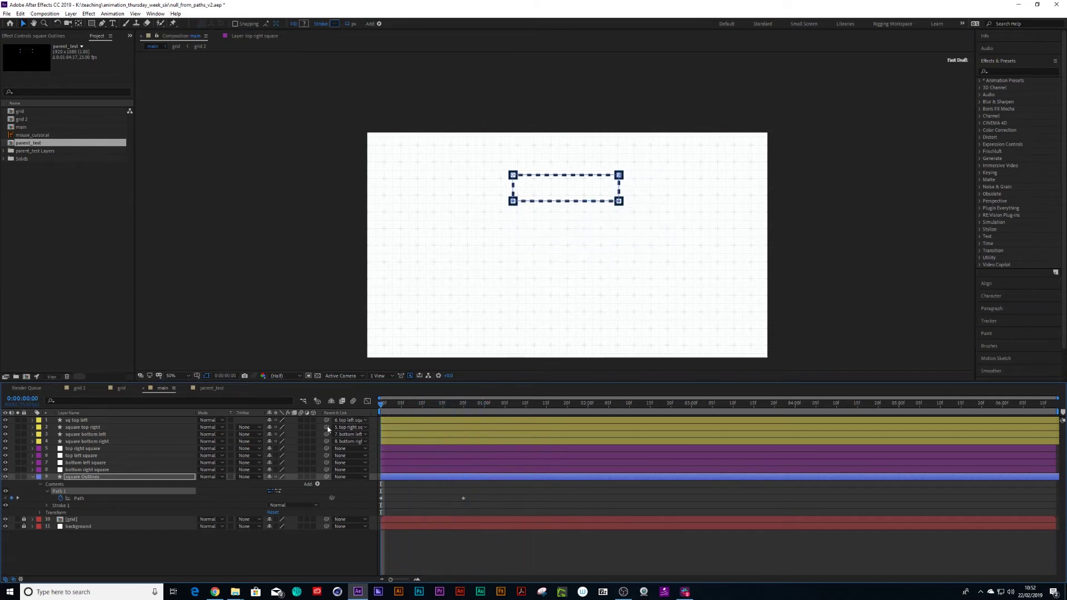
Delete the four purple square layers.
click(81, 449)
shift+click(77, 469)
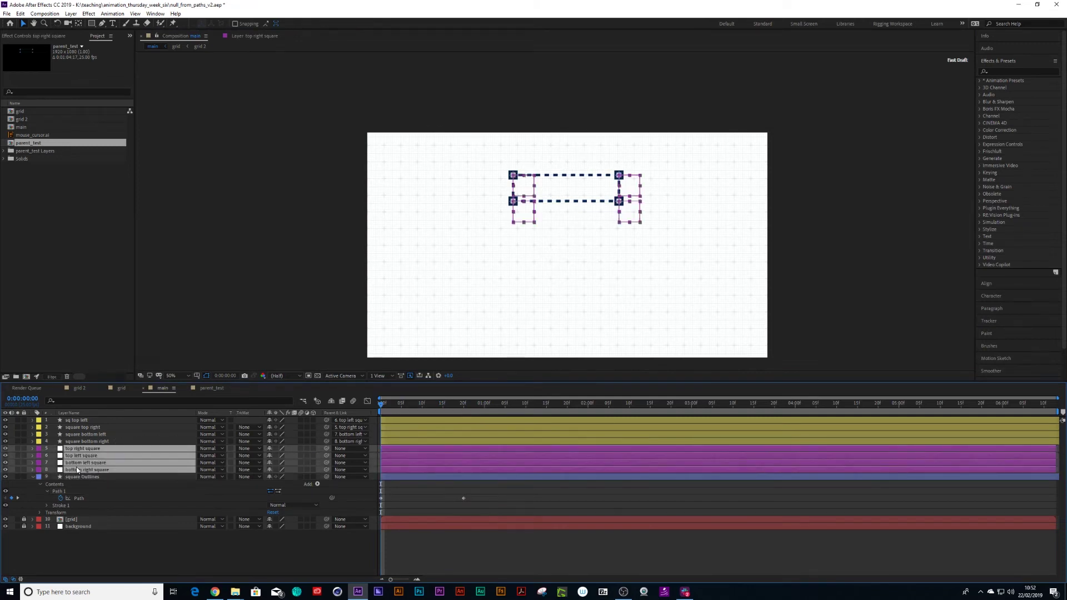
key(Delete)
Select the square Outlines path and launch Create Nulls From Paths.jsx.
click(83, 467)
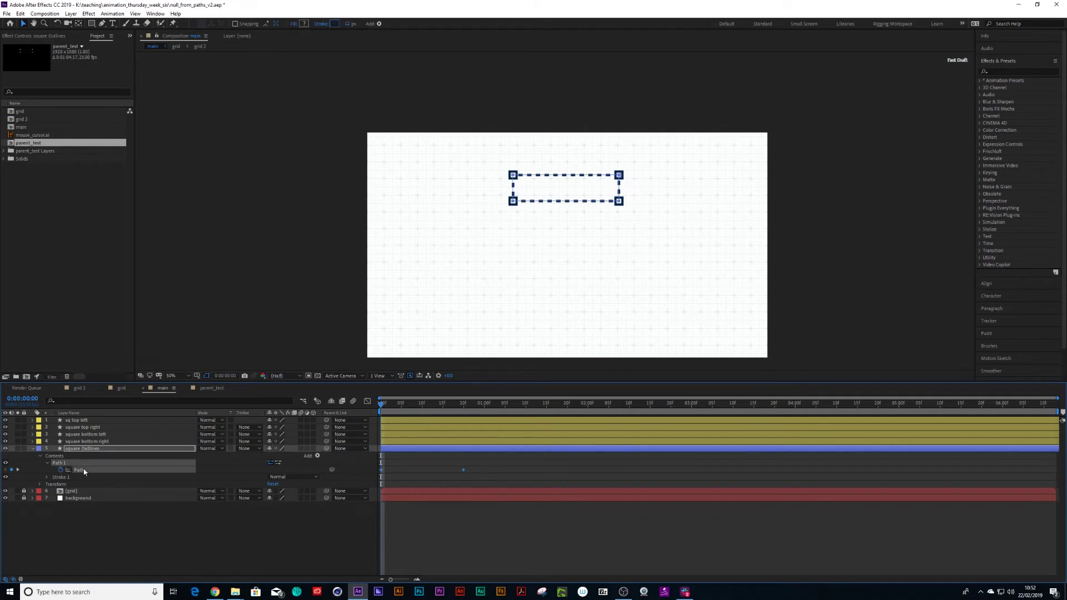
click(154, 15)
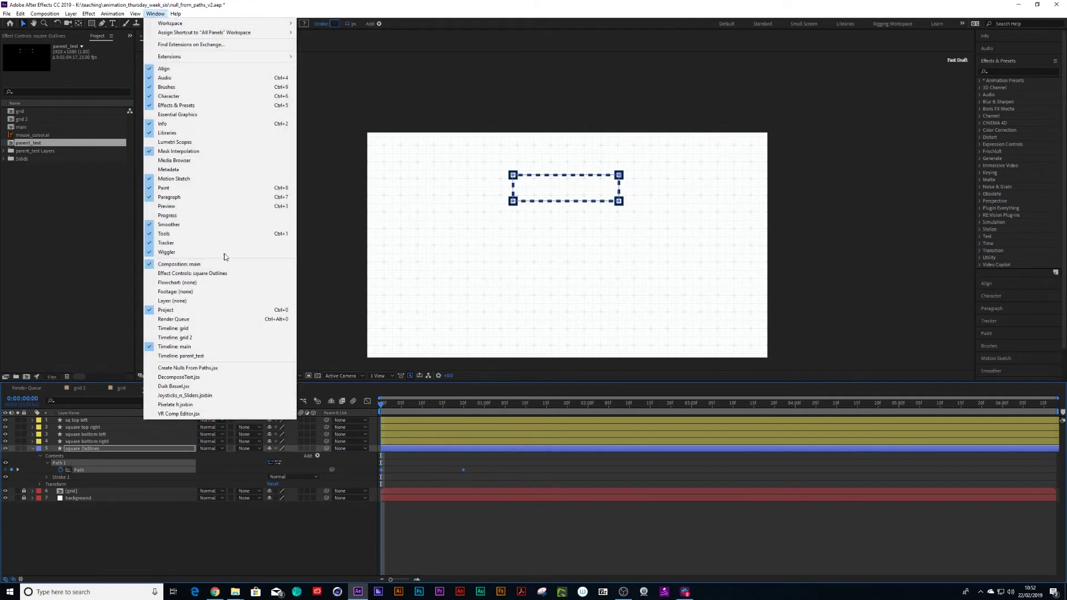
click(207, 367)
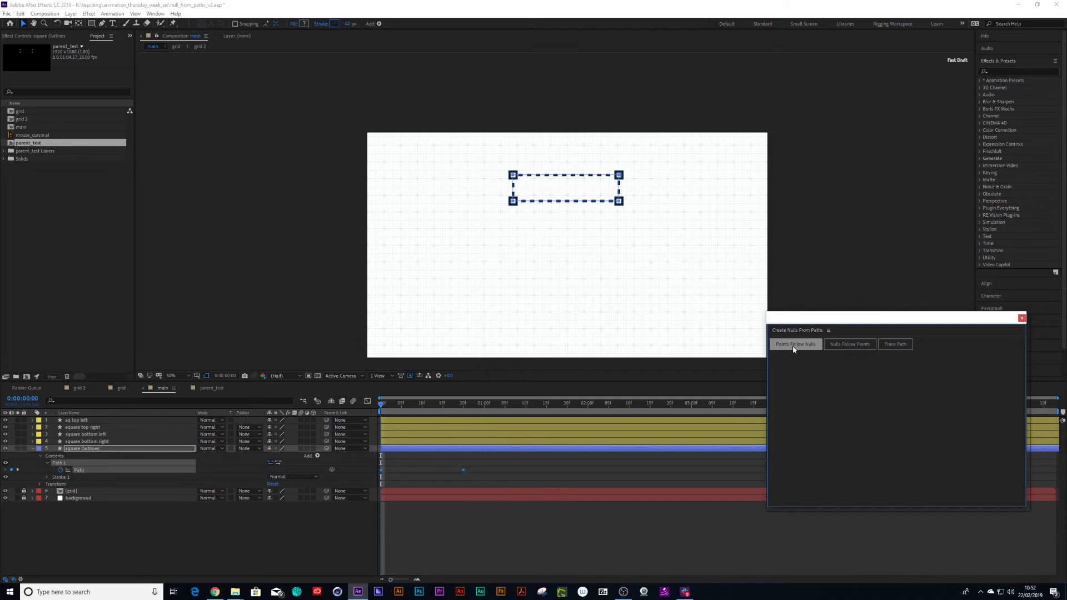
Create nulls controlling the square's corners with Points Follow Nulls.
click(796, 350)
click(794, 344)
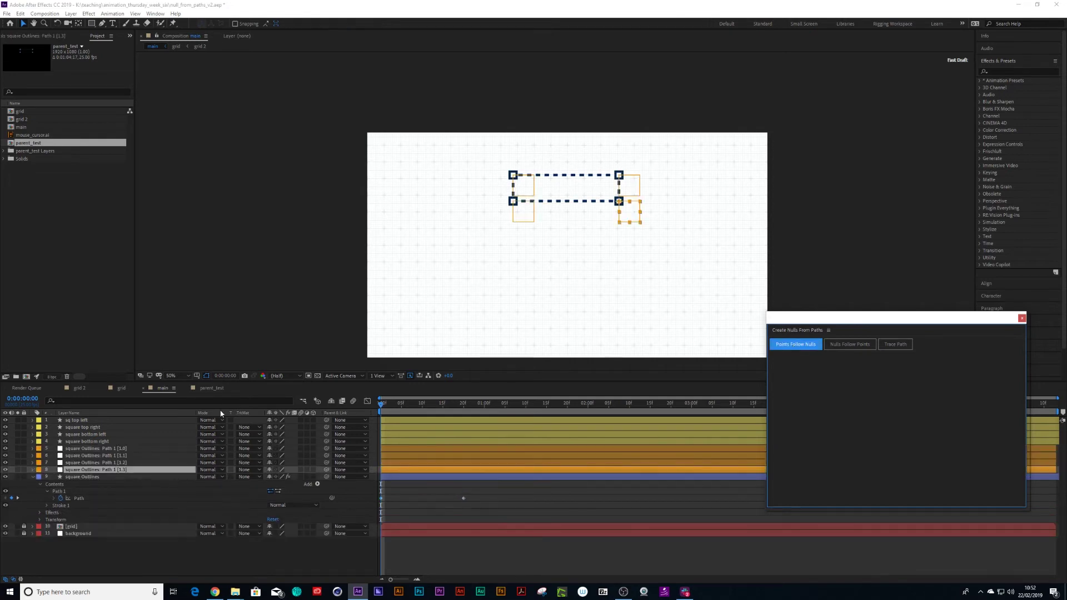
click(102, 448)
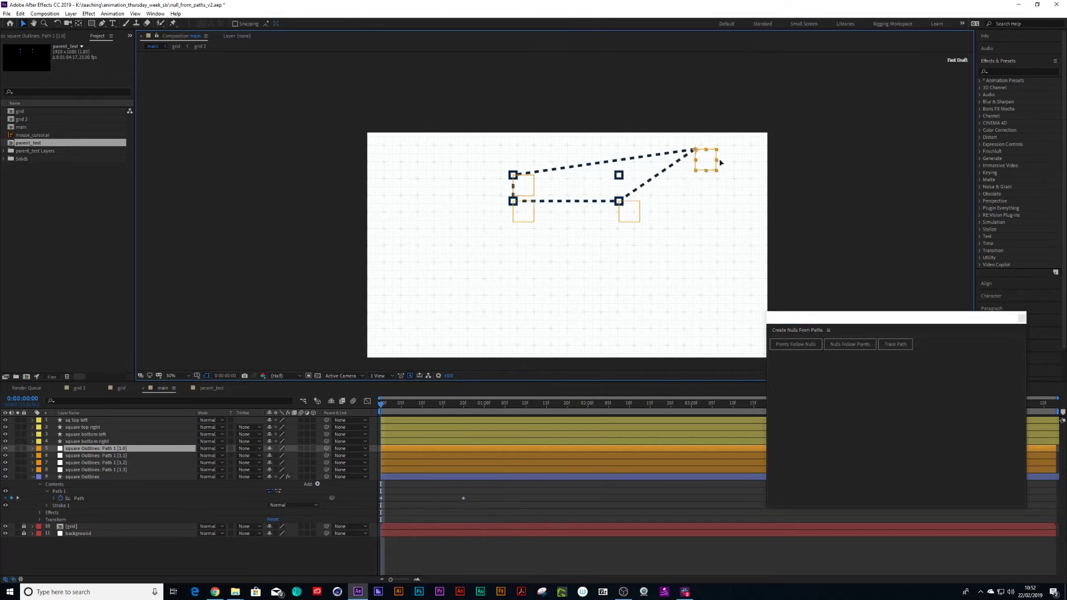
Drag the top-right corner null outward and nudge the bottom-right null down twice.
mouse_move(640, 182)
mouse_down()
mouse_move(705, 180)
mouse_move(558, 167)
mouse_move(654, 173)
mouse_up()
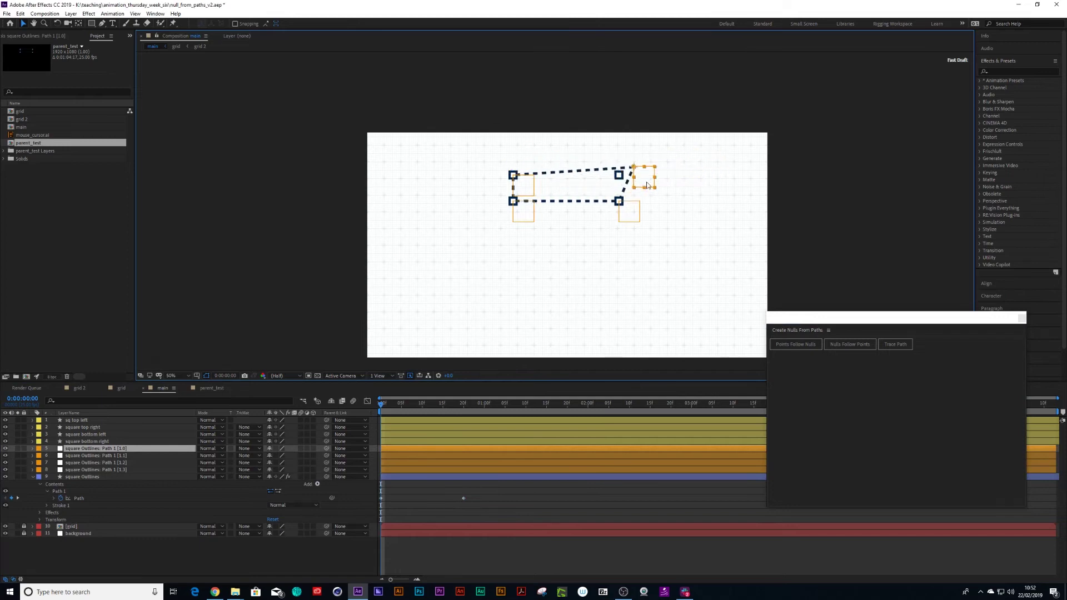
click(641, 216)
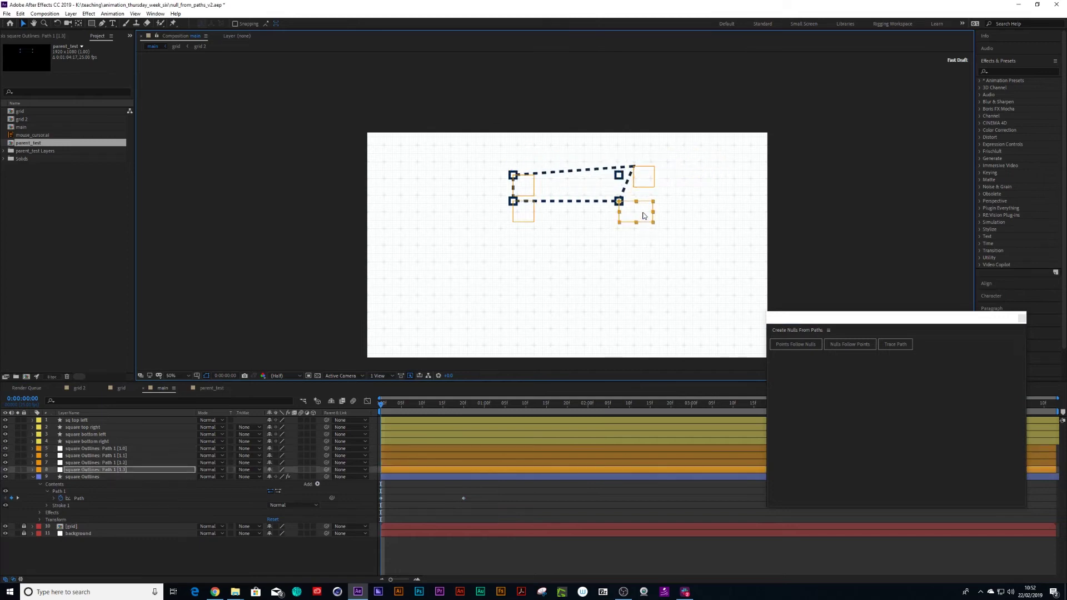
key(shift+Down)
key(shift+Down)
key(shift+Down)
key(shift+Down)
key(shift+Down)
key(shift+Down)
key(shift+Down)
key(shift+Down)
key(shift+Down)
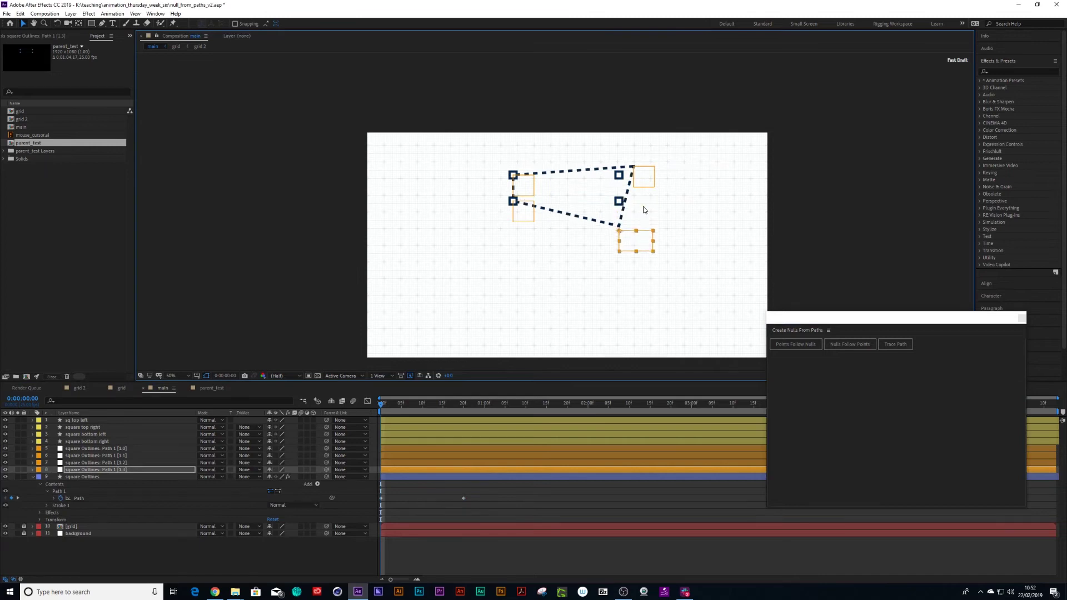
key(shift+Down)
key(shift+Down)
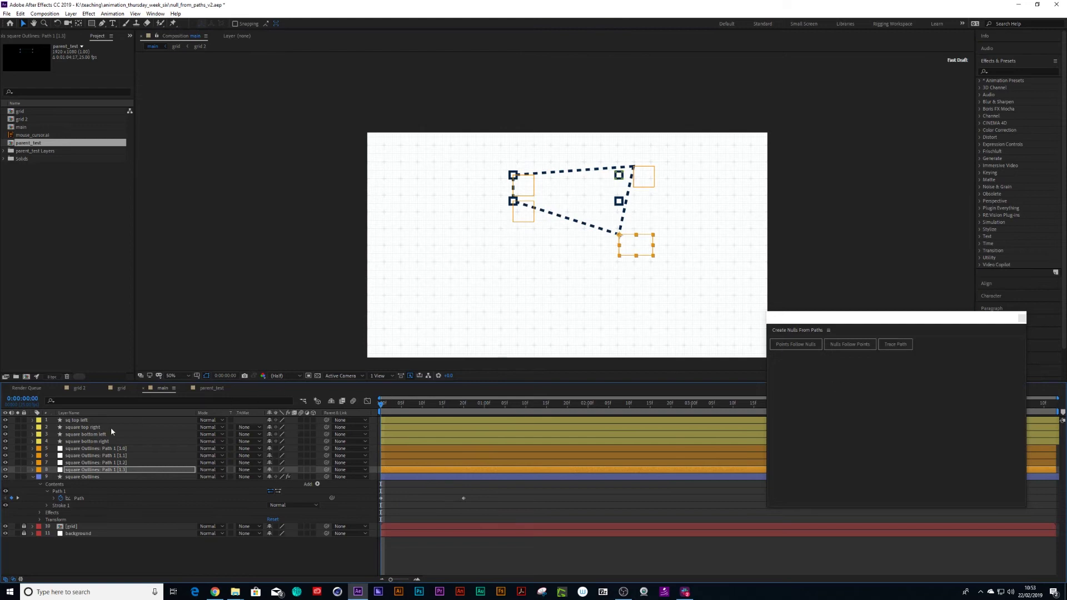
Delete the old null and outline layers 1–9.
click(81, 421)
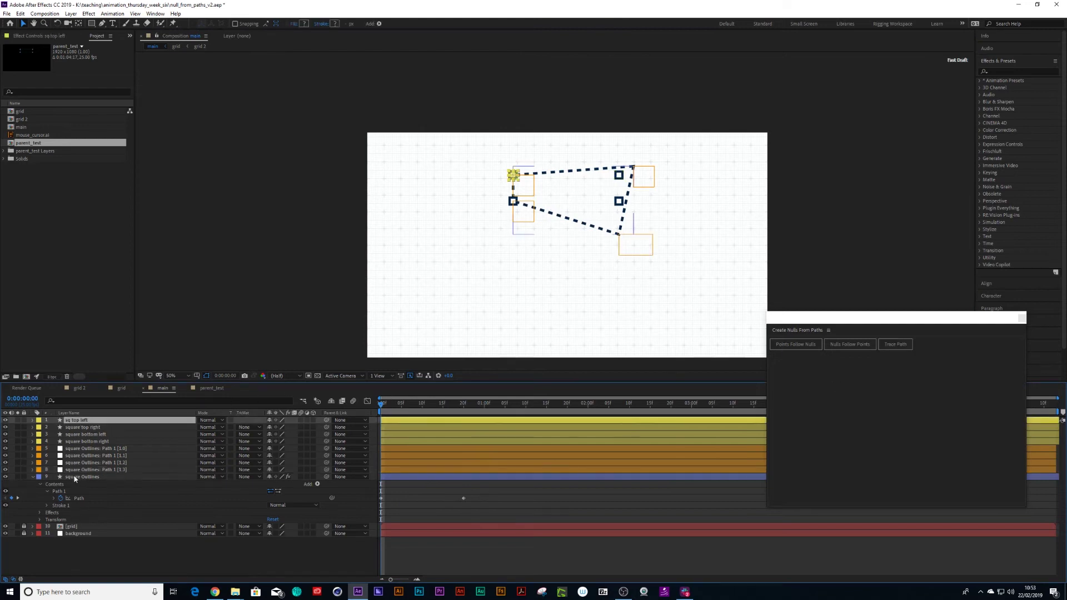
shift+click(74, 478)
key(Delete)
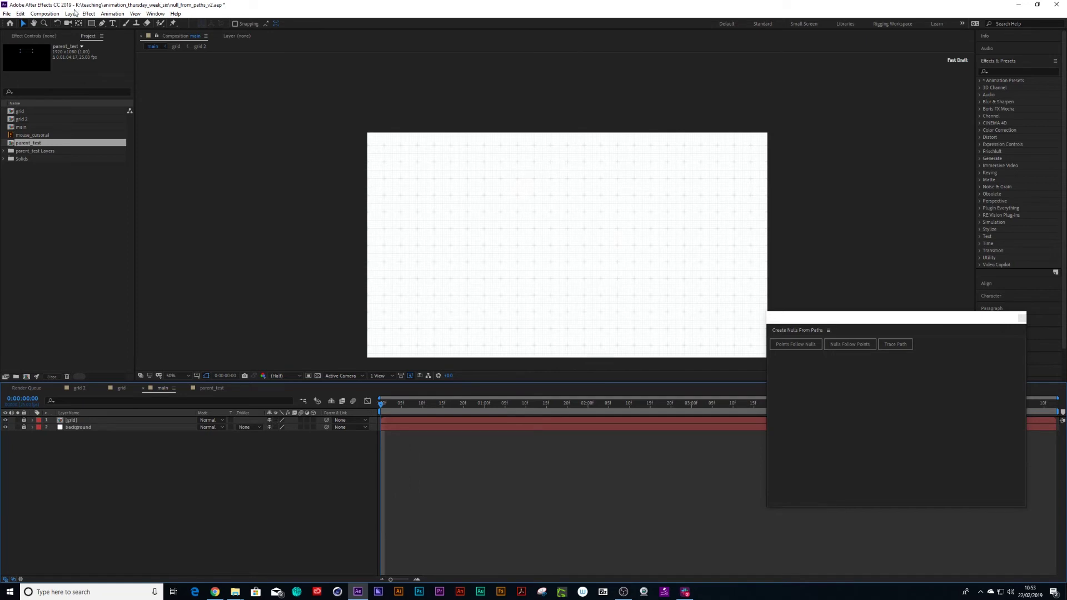
Draw a looping Bezier curve with the Pen tool across the composition.
click(125, 23)
click(338, 123)
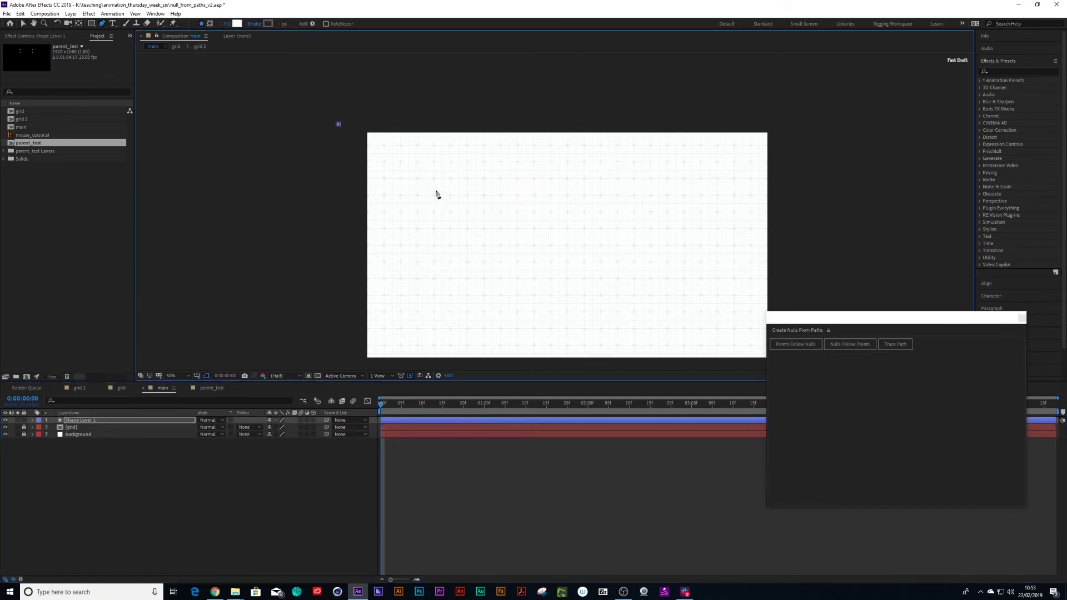
drag(466, 200, 486, 257)
drag(524, 294, 561, 298)
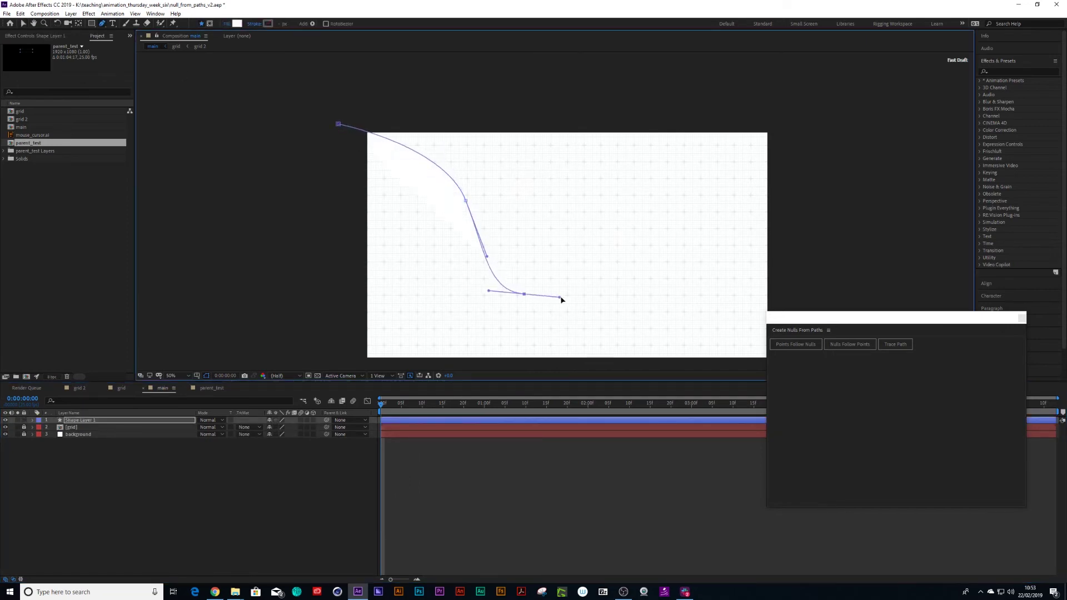
drag(636, 194, 597, 156)
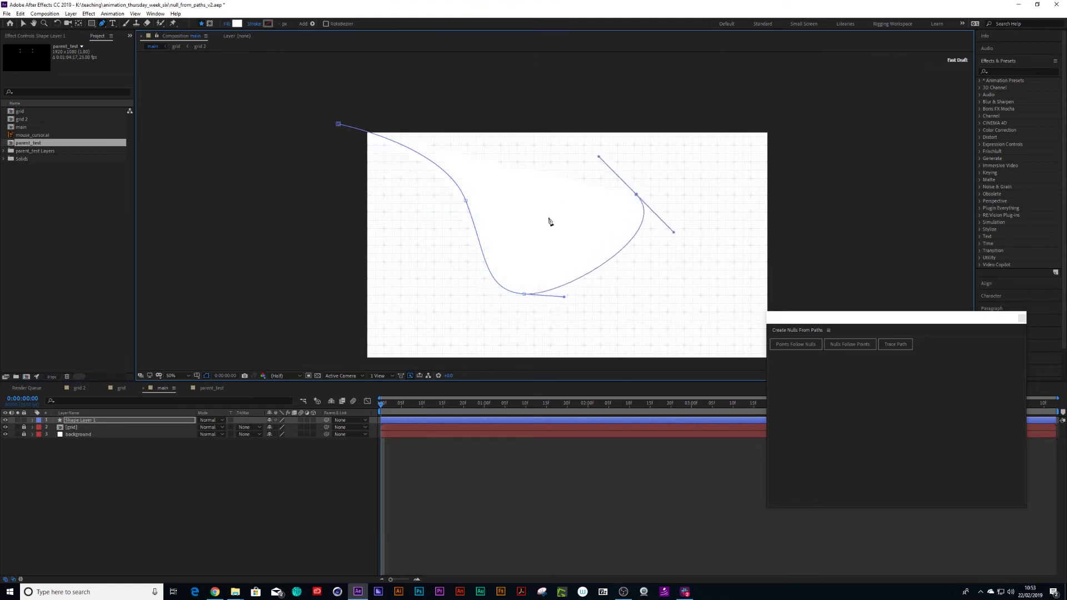
drag(546, 229, 555, 264)
drag(616, 317, 677, 323)
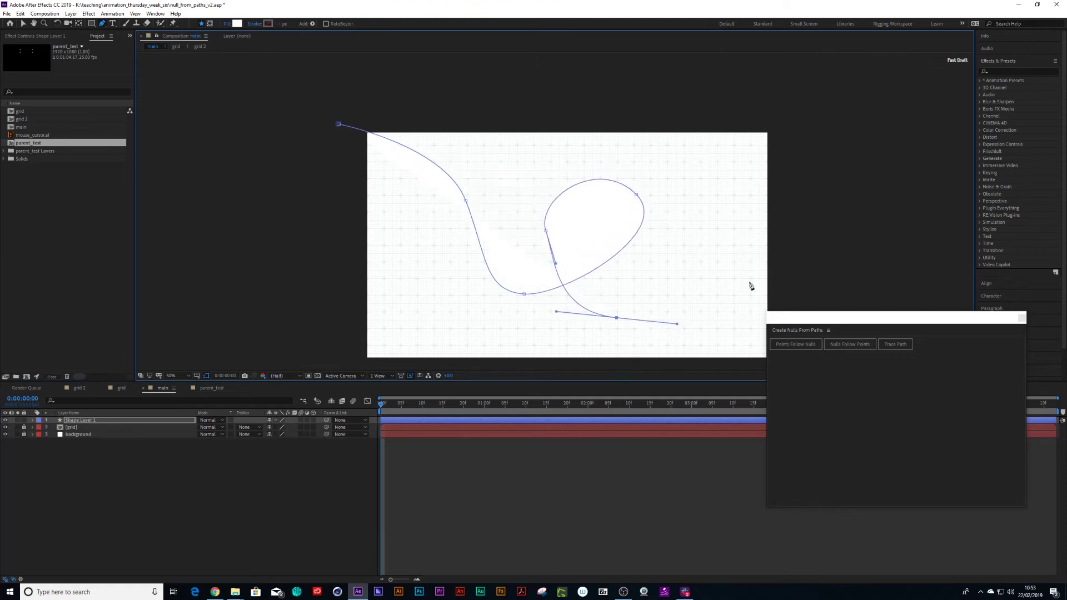
drag(805, 225, 818, 208)
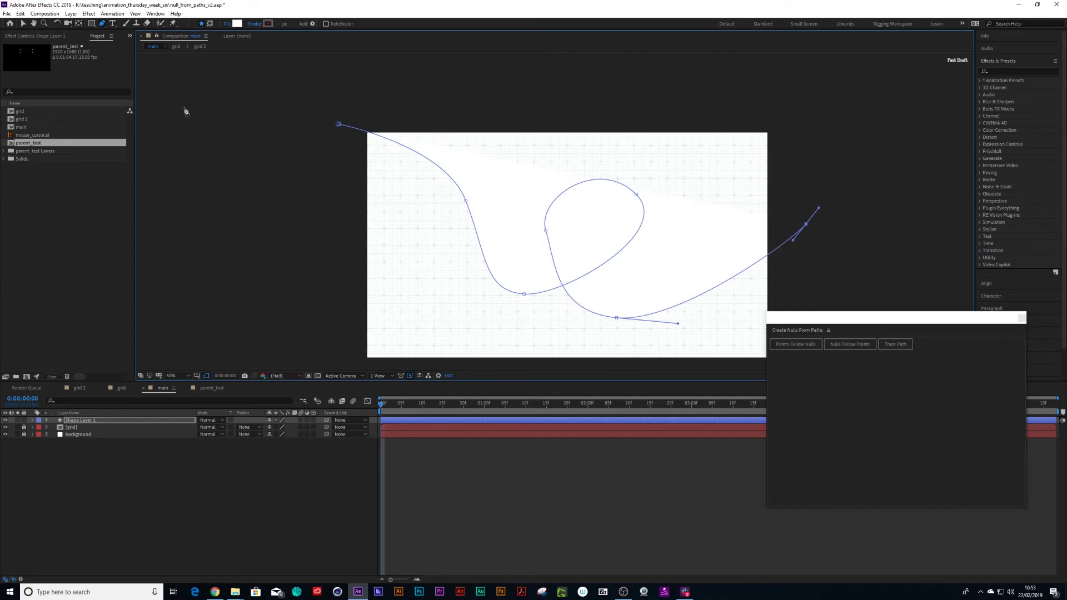
key(v)
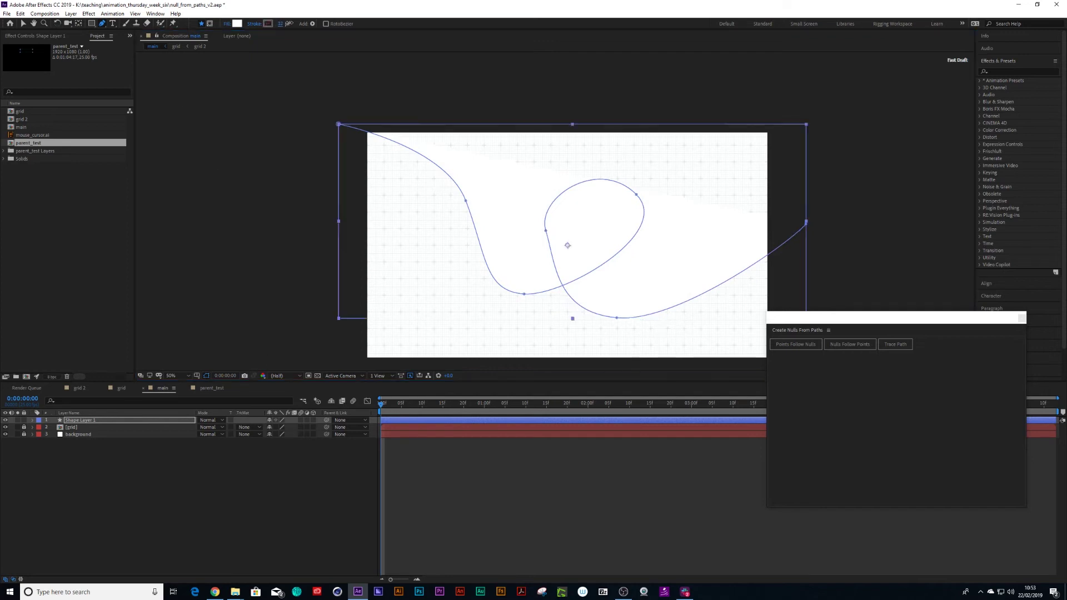
Give the looping curve a dark navy stroke and confirm its fill settings.
click(268, 25)
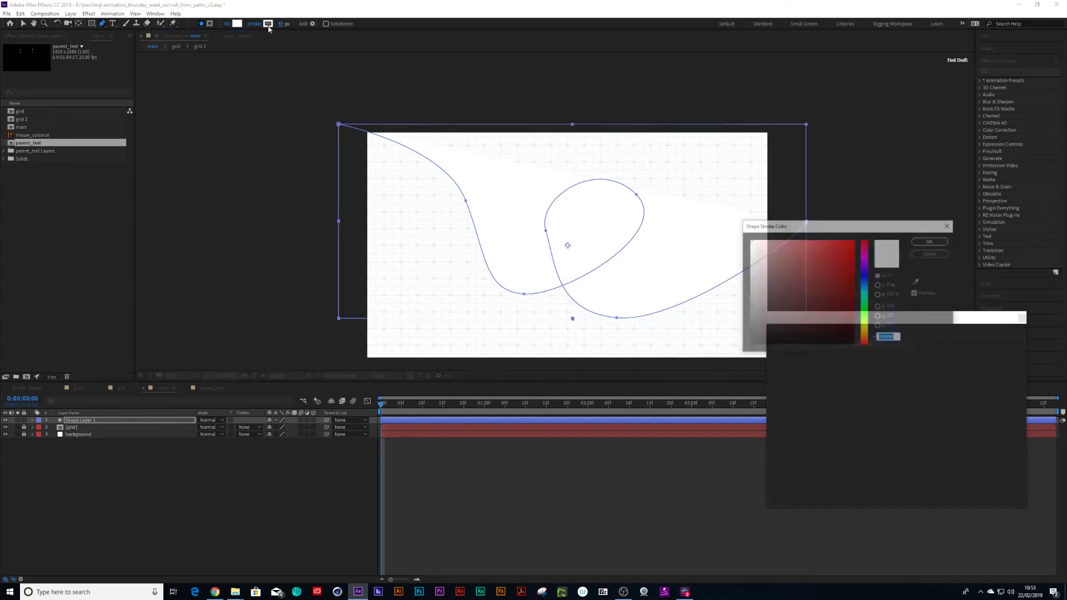
click(848, 280)
click(865, 282)
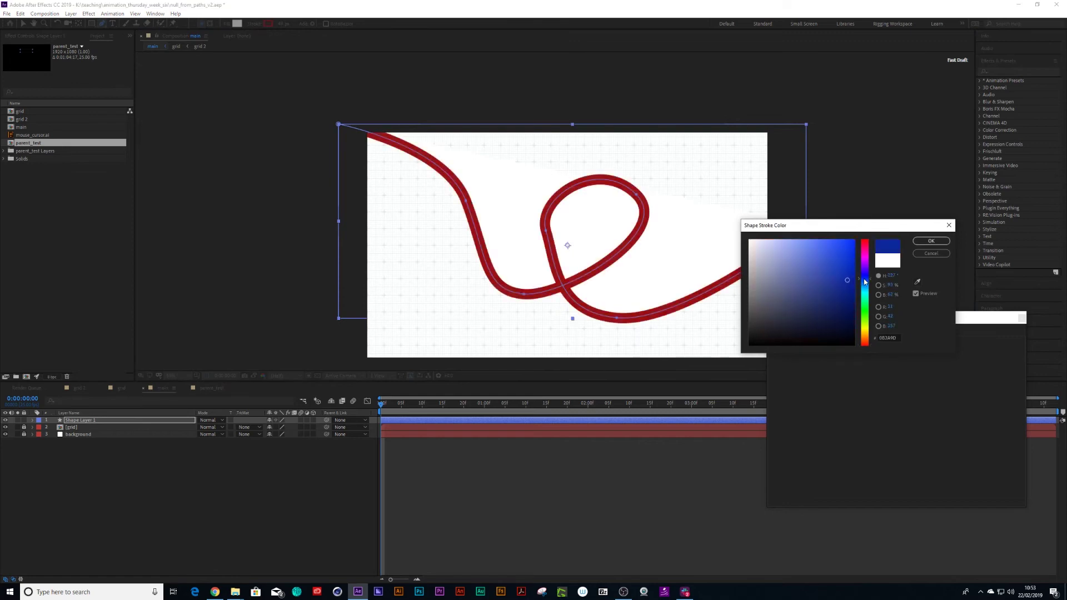
drag(851, 284, 854, 311)
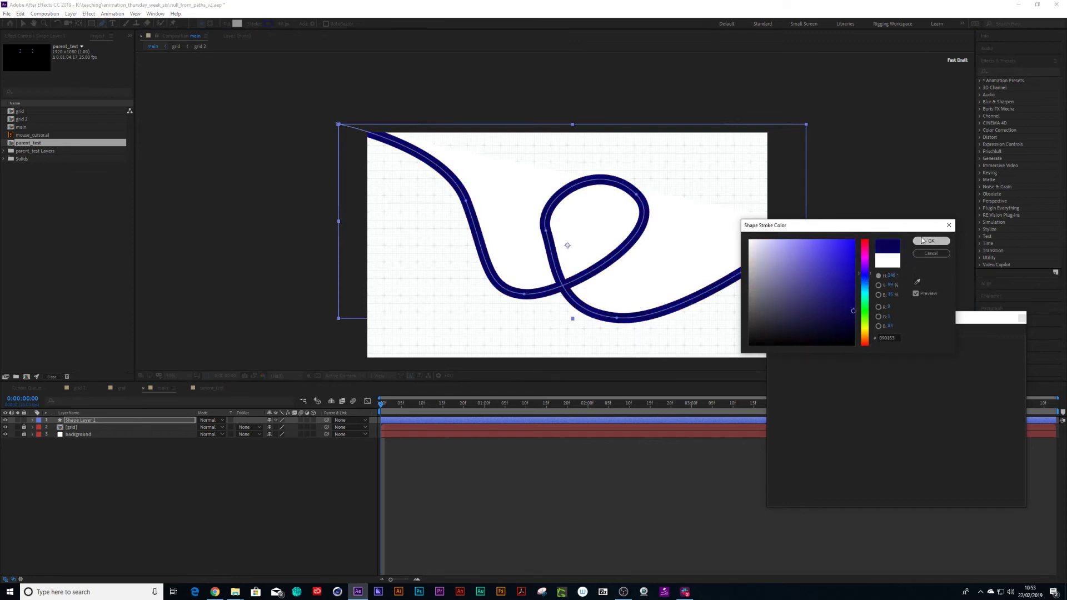
click(924, 242)
click(239, 26)
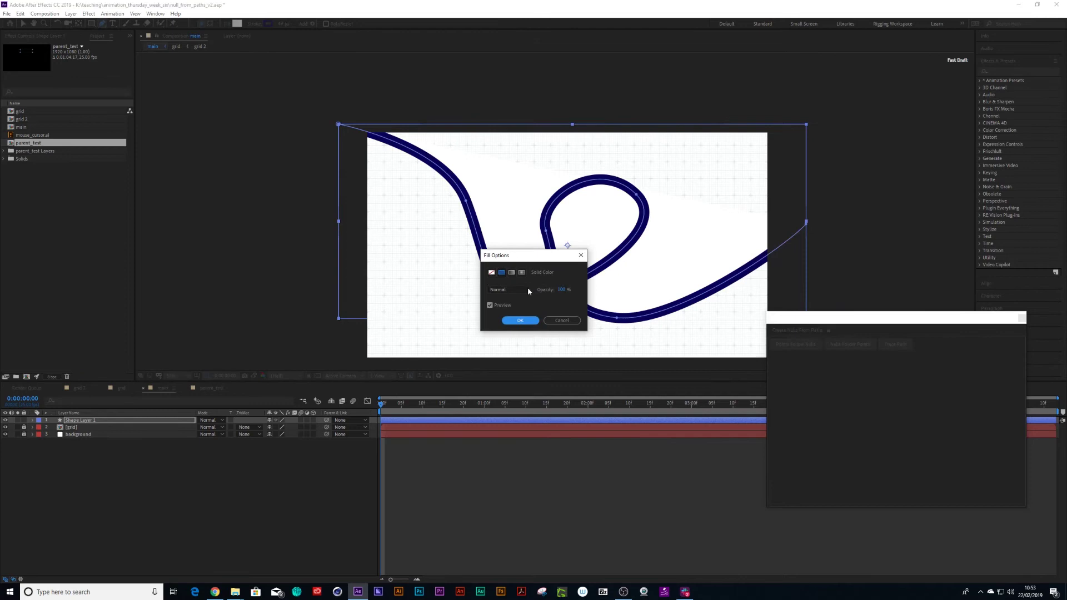
click(519, 320)
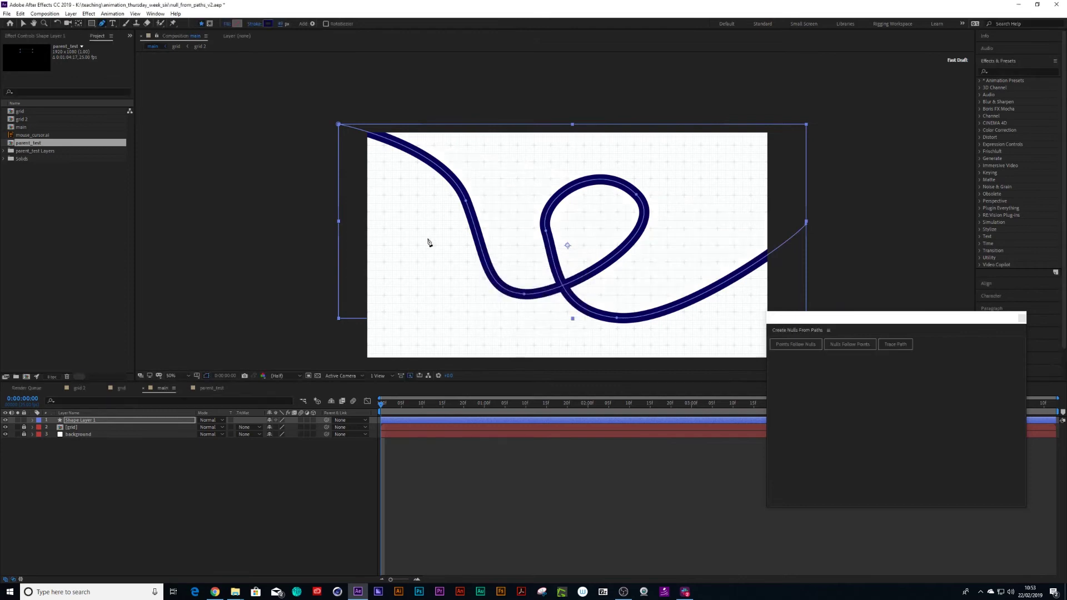
Thin the navy stroke and add Dashes to Stroke 1 with a longer dash value.
drag(284, 24, 106, 389)
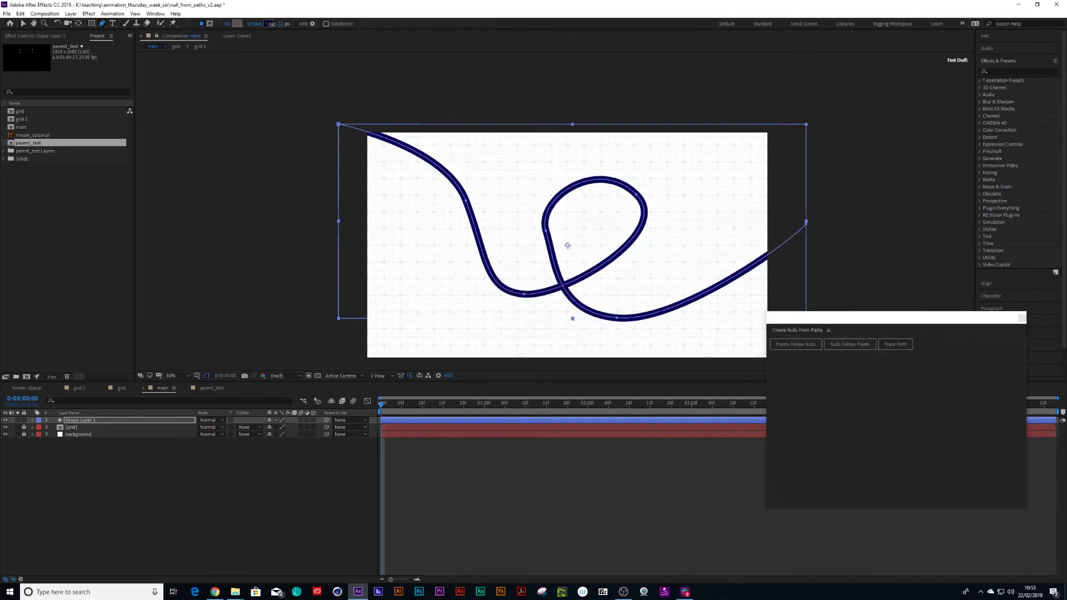
click(34, 420)
click(39, 428)
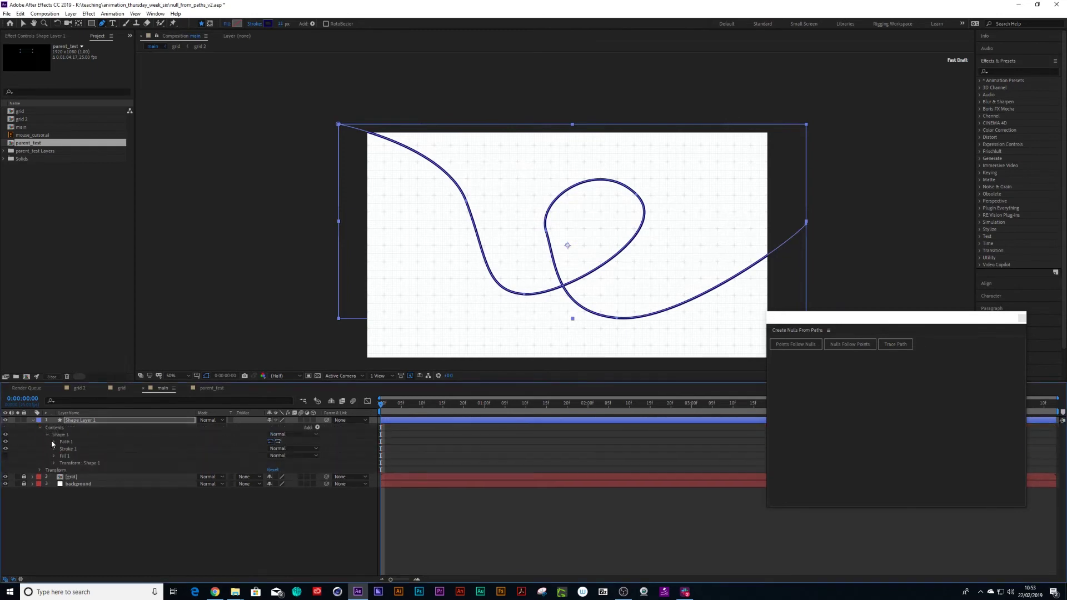
click(55, 442)
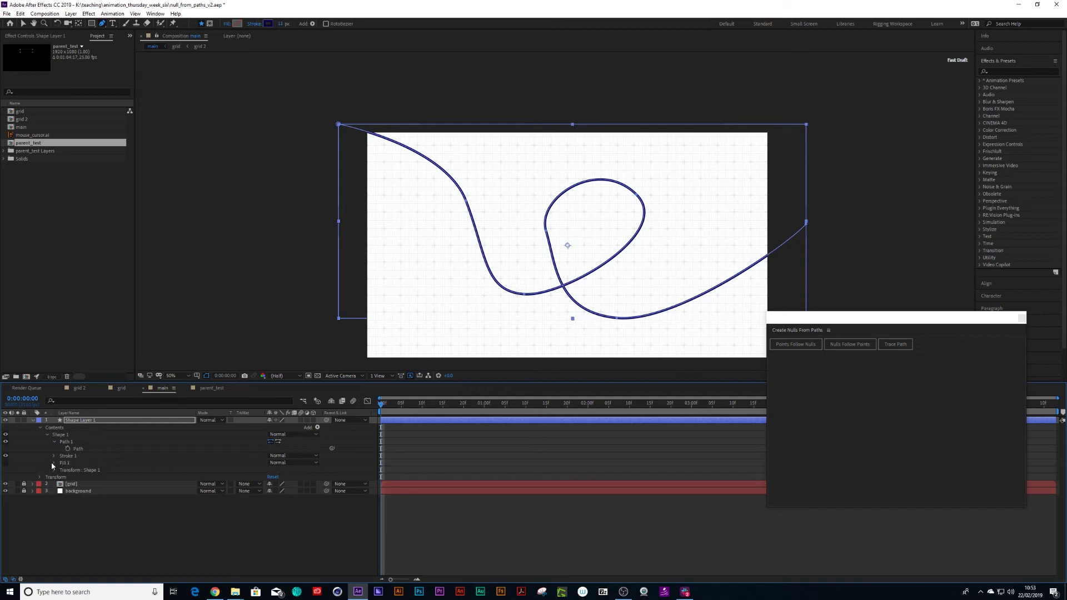
click(55, 456)
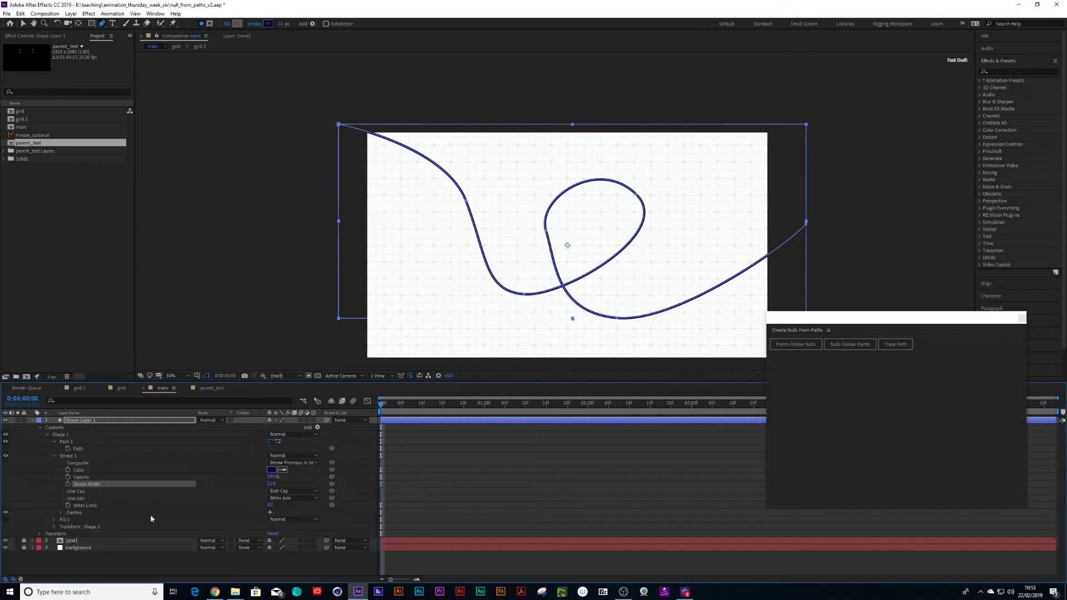
click(270, 513)
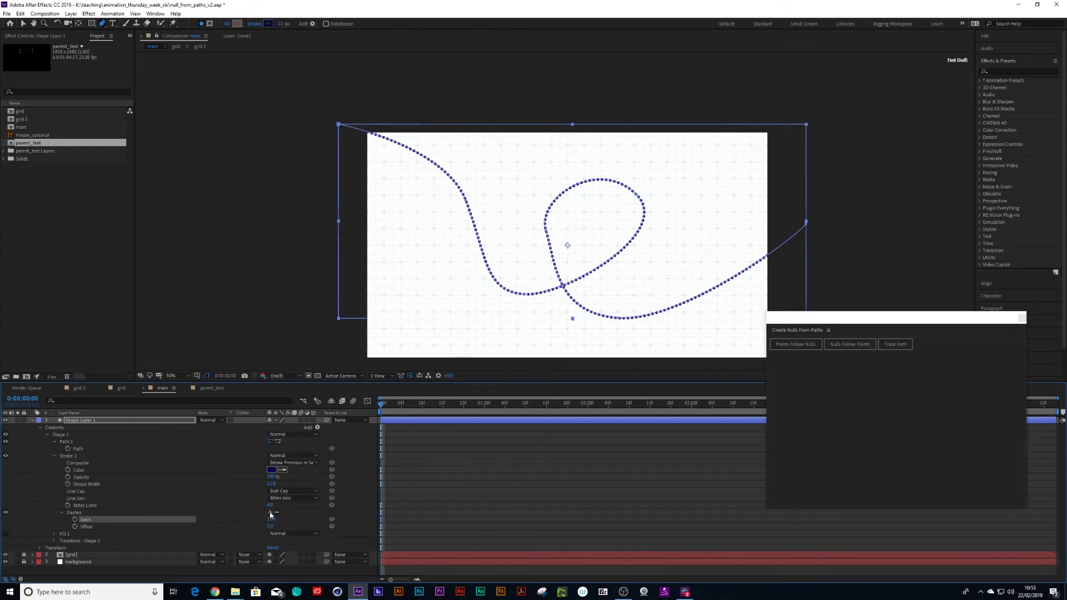
drag(272, 519, 286, 521)
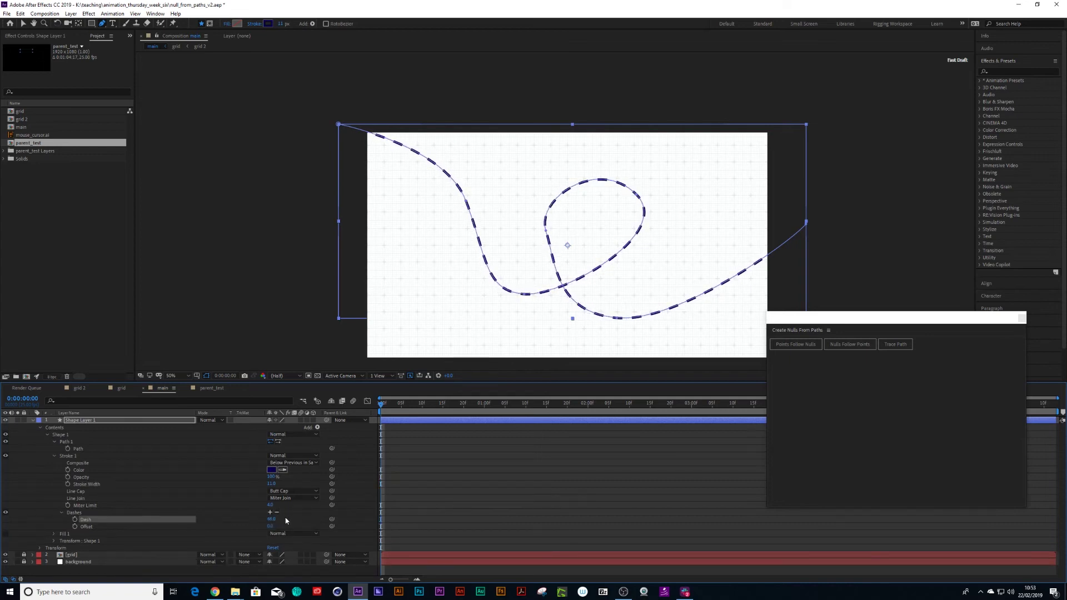
click(31, 420)
Rename Shape Layer 1 to 'stroke' and add mouse_cursor.ai to the composition.
key(Return)
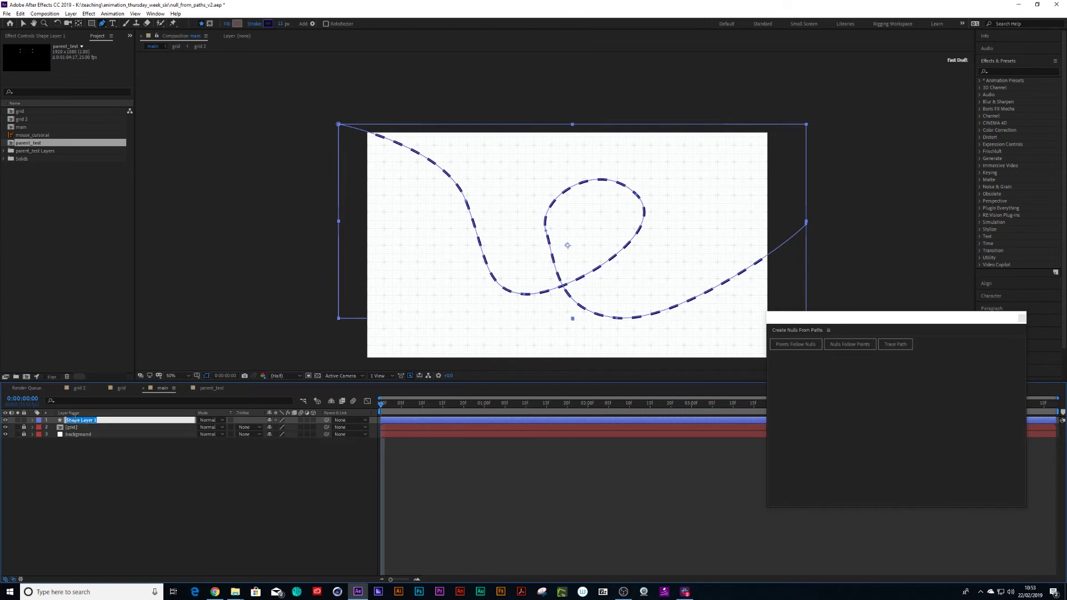
text(p)
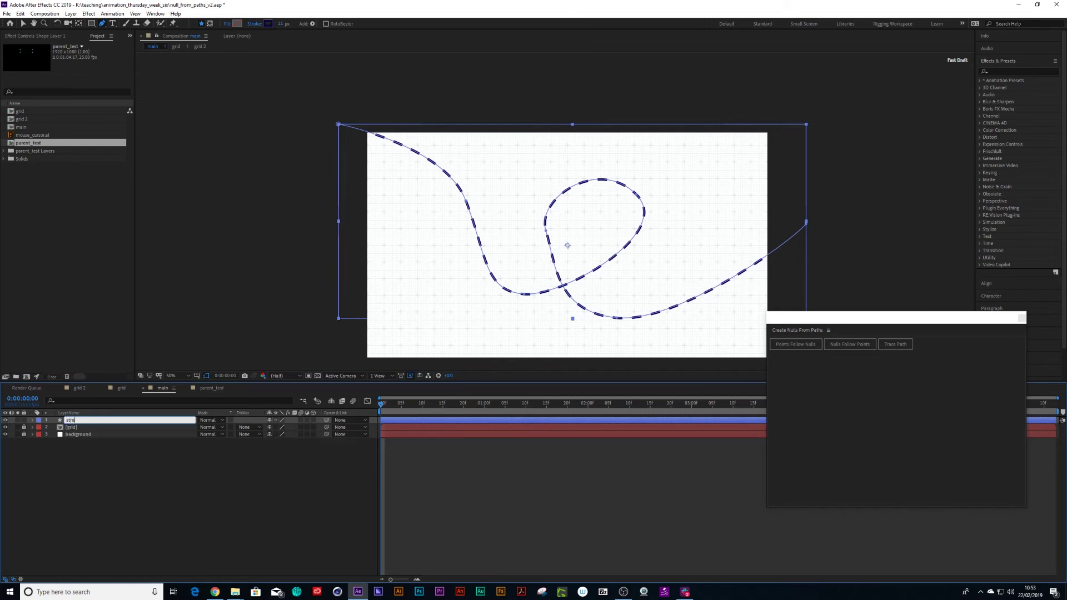
key(Return)
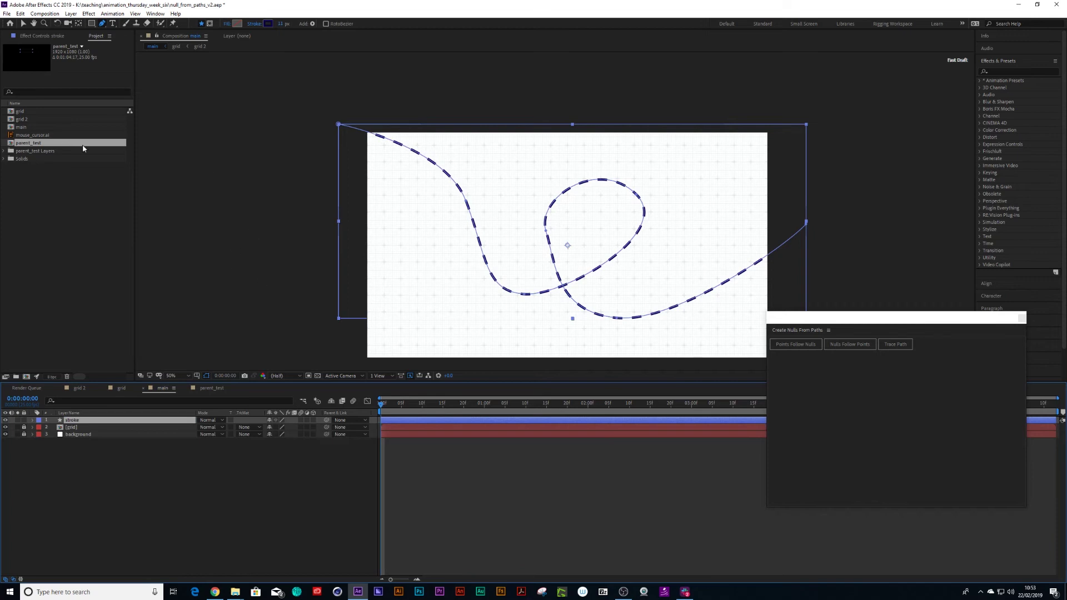
drag(25, 136, 613, 214)
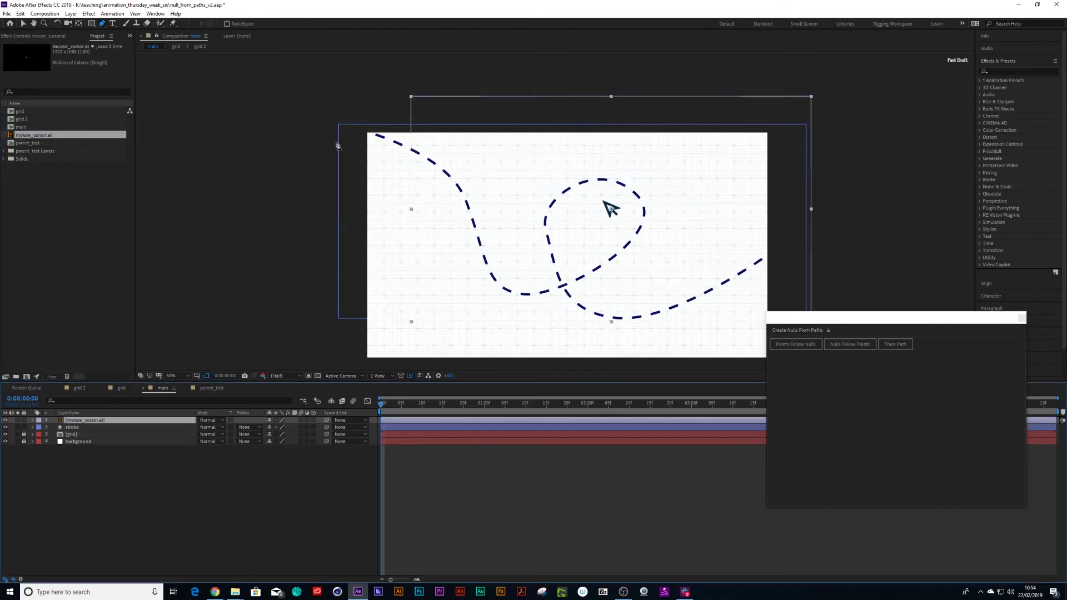
Hide the mouse_cursor.ai layer and select the stroke layer.
click(22, 22)
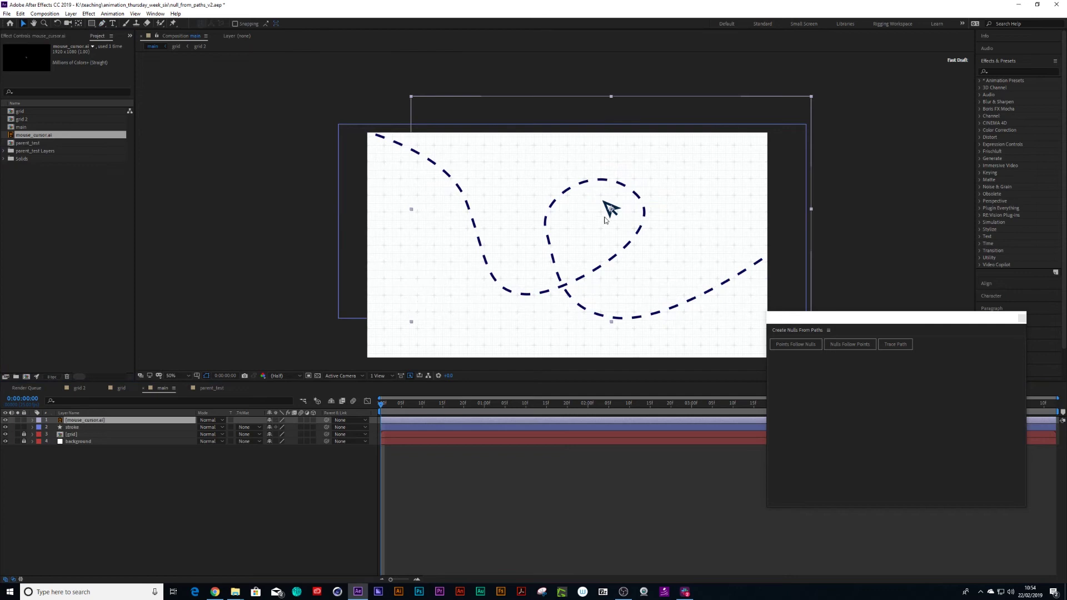
click(6, 420)
click(120, 427)
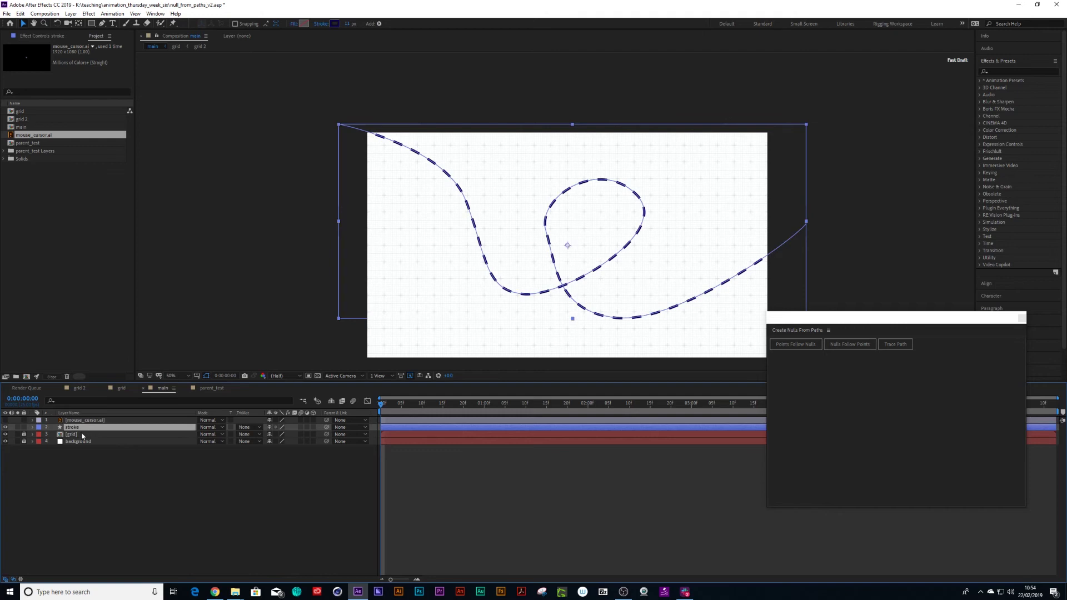
Add Trim Paths to the stroke layer's Shape 1.
click(33, 427)
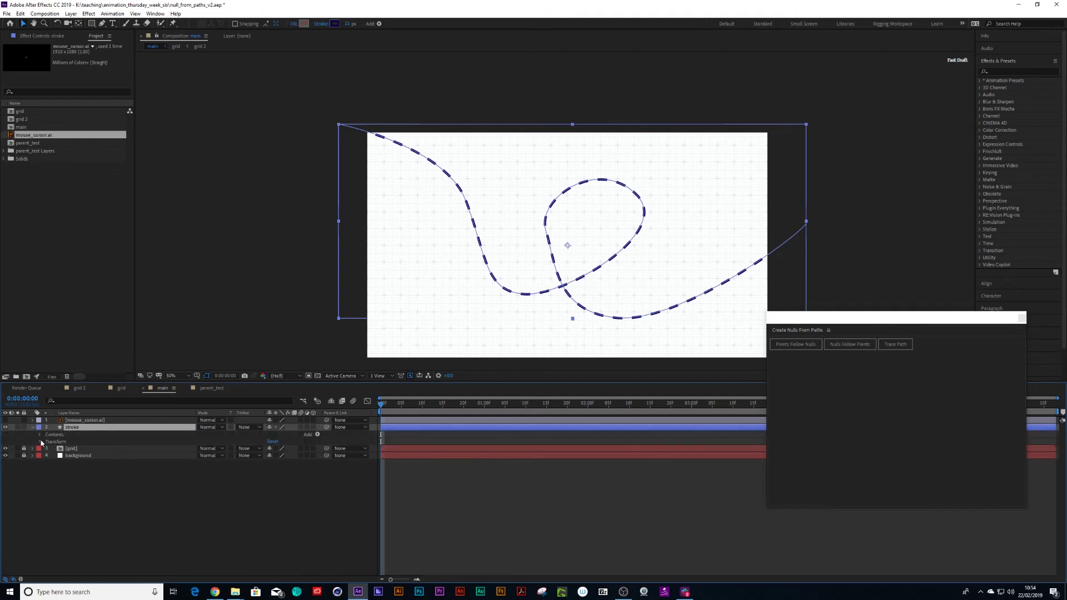
click(42, 435)
click(48, 442)
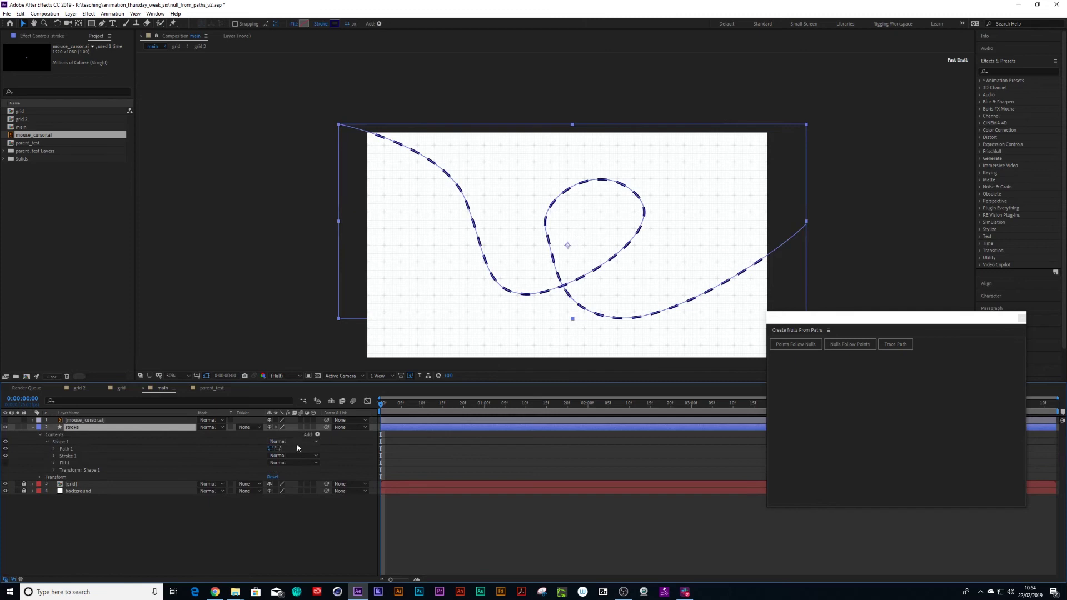
click(316, 435)
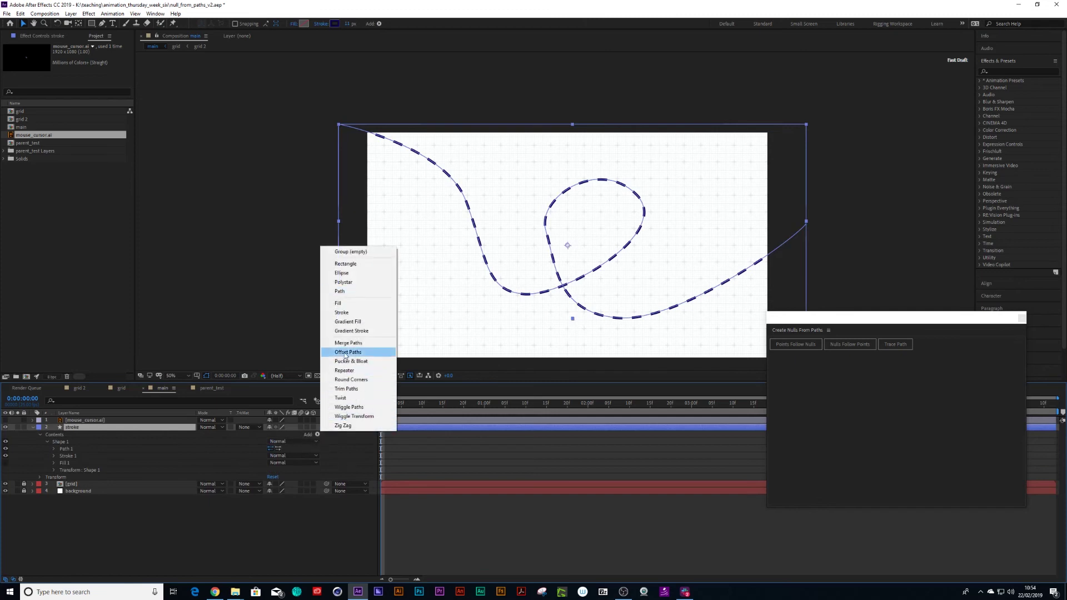
click(347, 389)
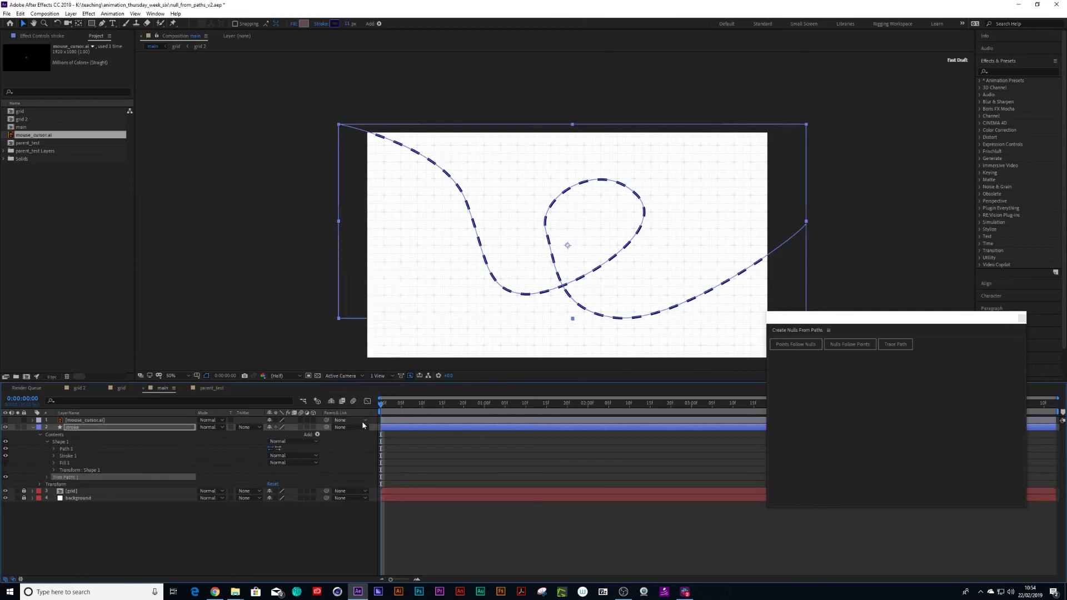
click(48, 477)
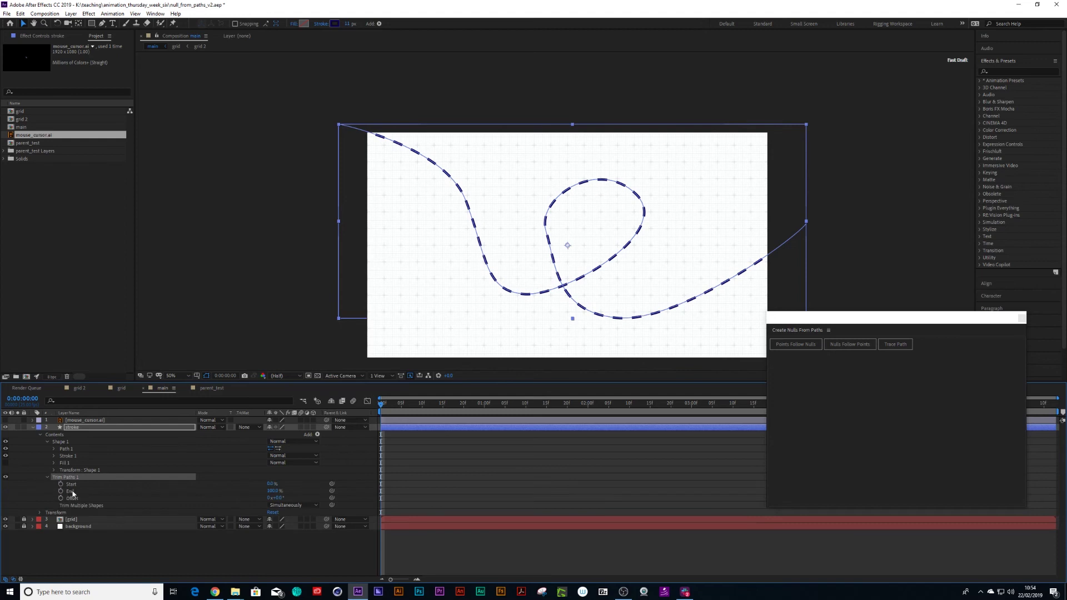
Keyframe Trim Paths End at 100% at 1:05 and 0% at frame 0, then scrub to preview.
click(61, 493)
key(shift+Page_Down)
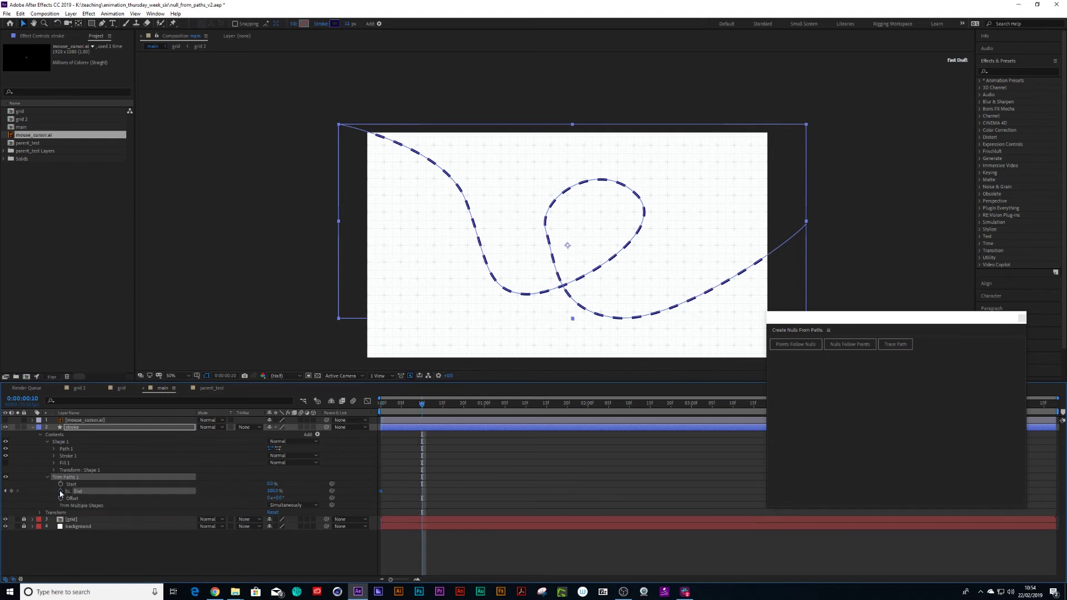
key(shift+Page_Down)
key(shift+Page_Down)
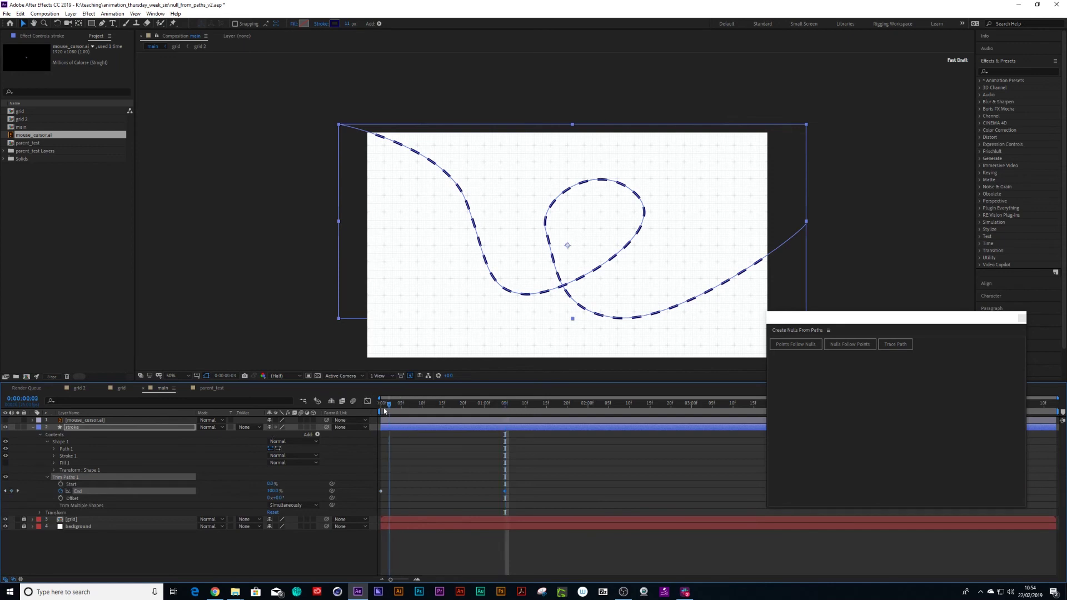
key(Home)
click(272, 491)
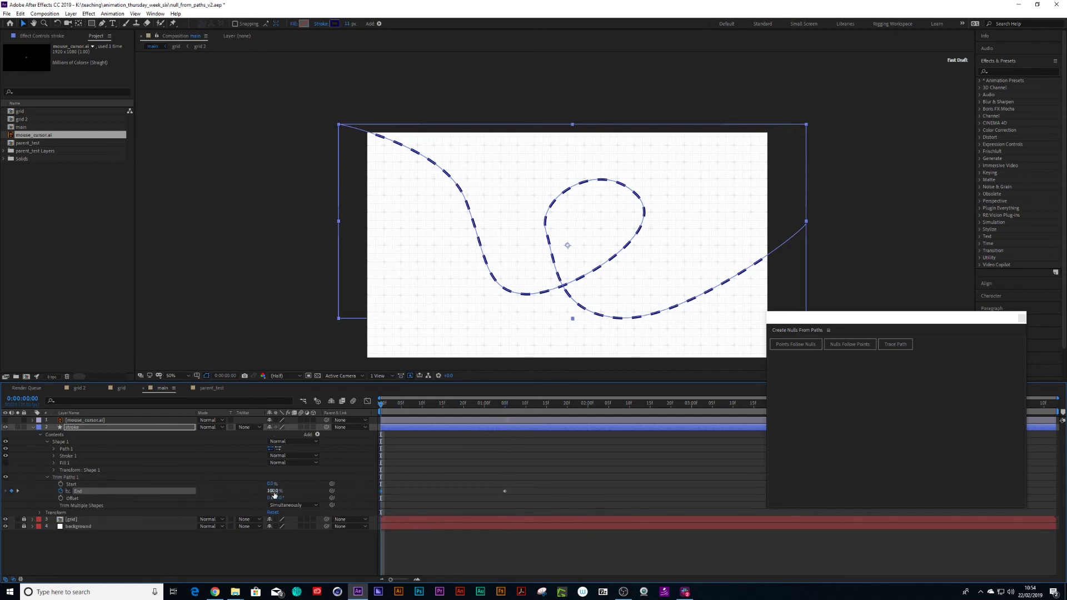
text(0)
key(Return)
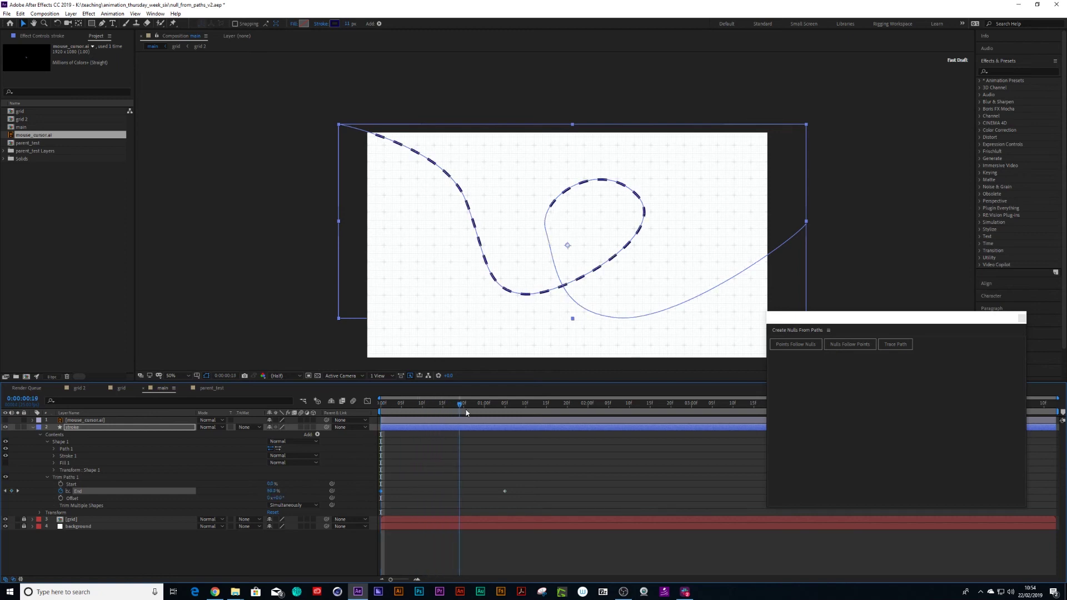
drag(386, 406, 506, 414)
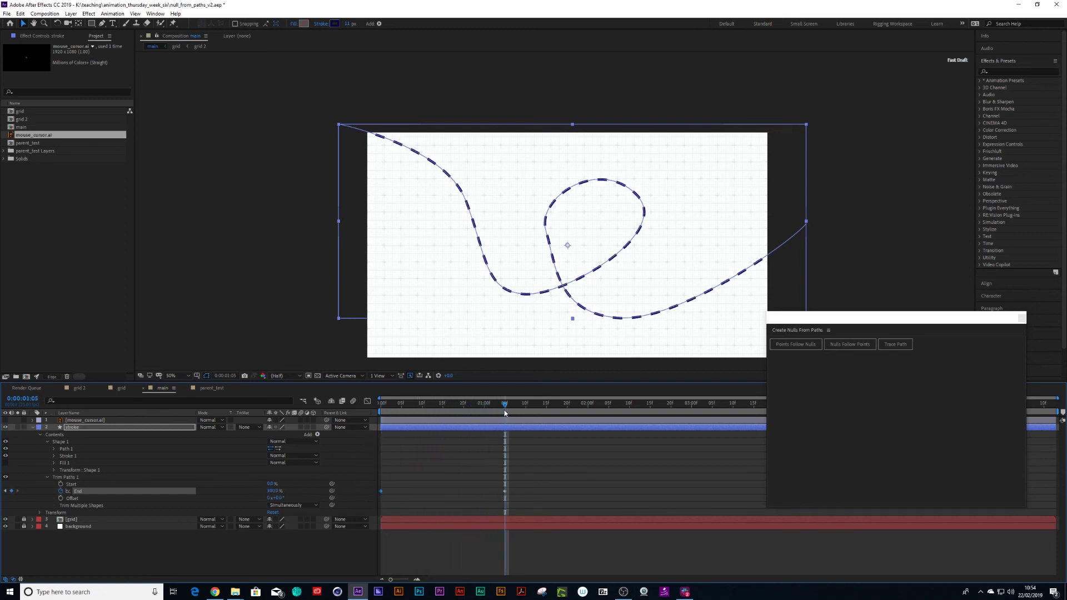
Make the cursor arrow layer visible again and scrub back through the draw-on.
click(7, 421)
click(84, 420)
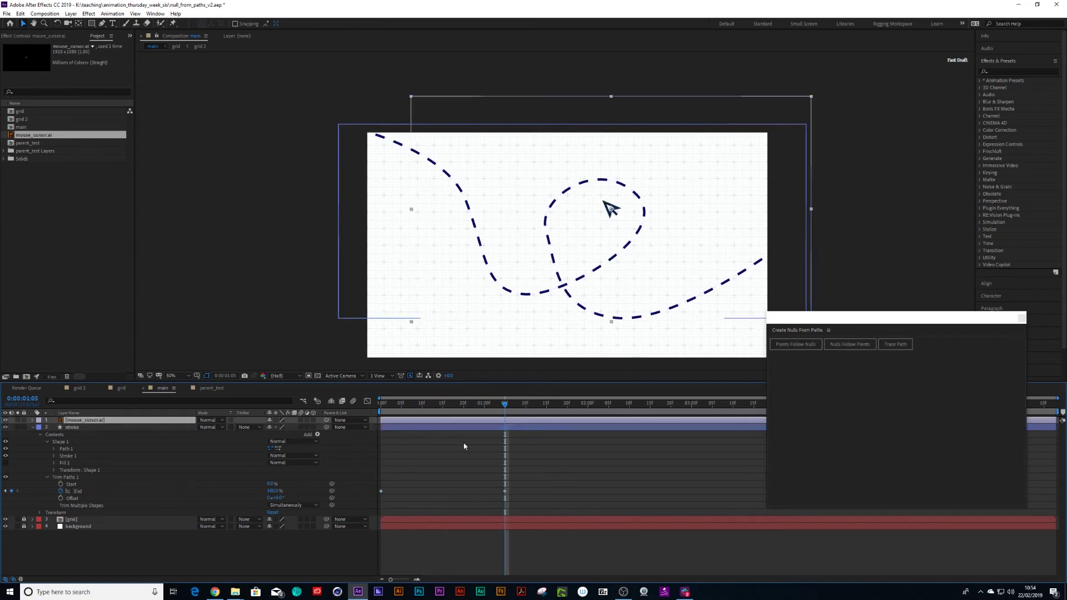
mouse_move(505, 412)
mouse_down()
mouse_move(441, 413)
mouse_move(508, 418)
mouse_up()
Create a Trace Path null from the stroke's Path 1 and scrub to watch it.
click(53, 450)
click(77, 456)
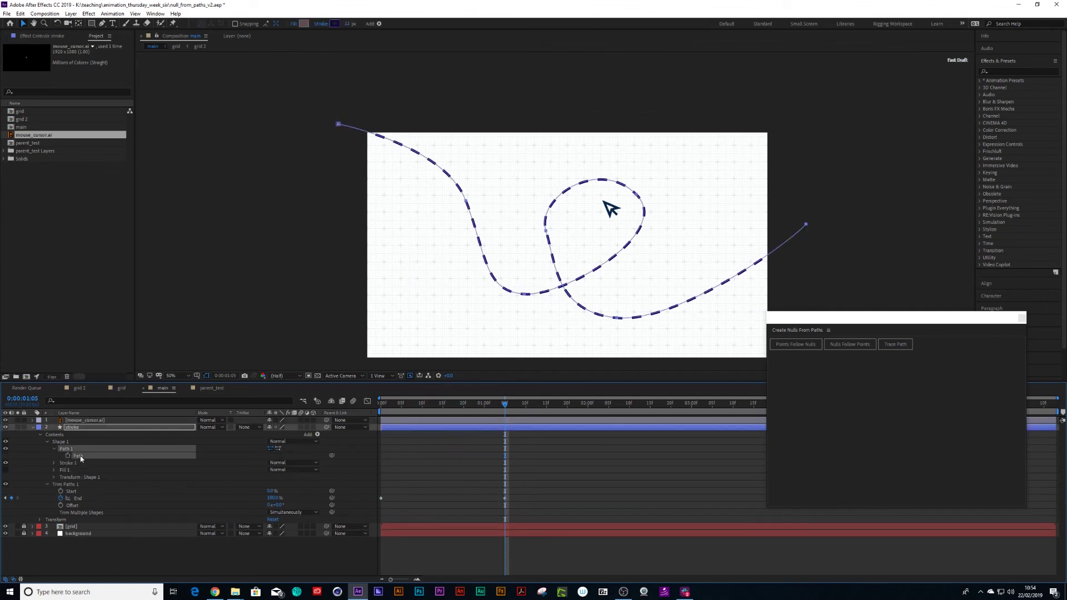
click(895, 346)
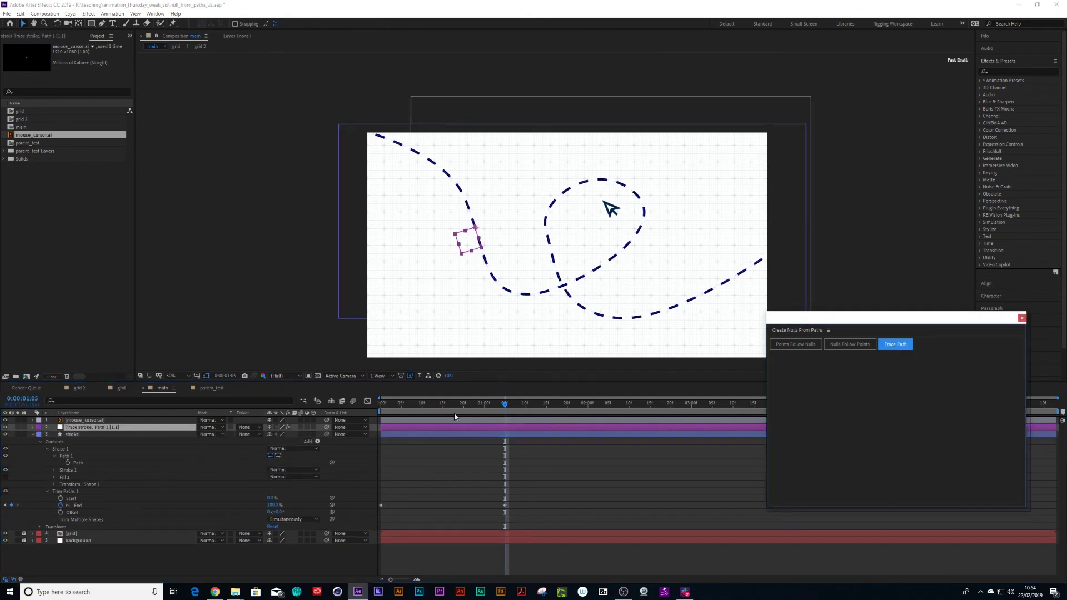
click(500, 407)
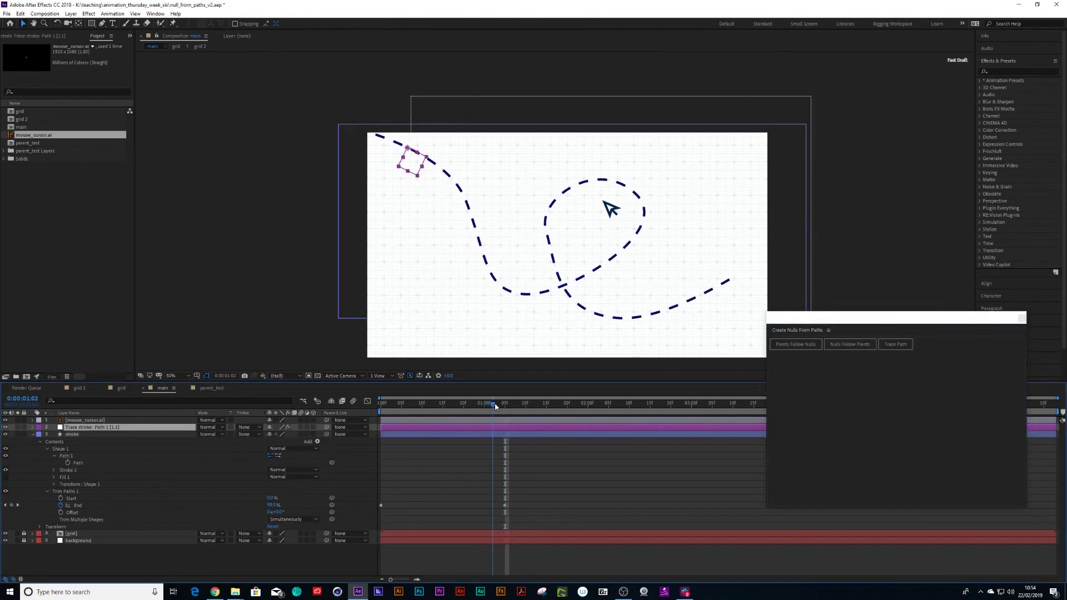
drag(500, 406, 544, 412)
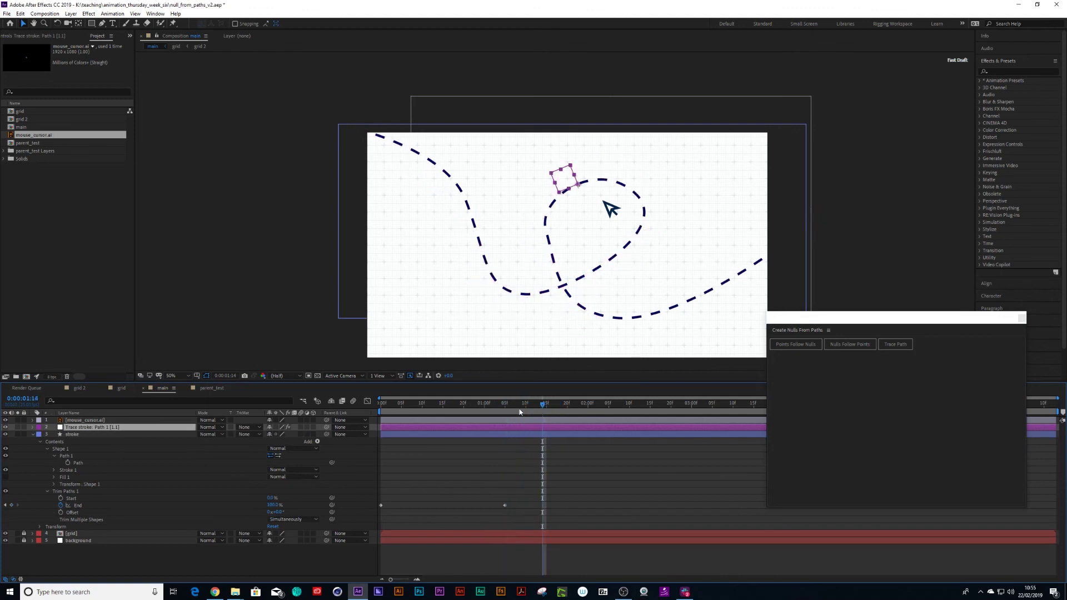
Move the null's last Progress keyframe to 1:05 to match the stroke's end.
key(u)
drag(480, 405, 506, 420)
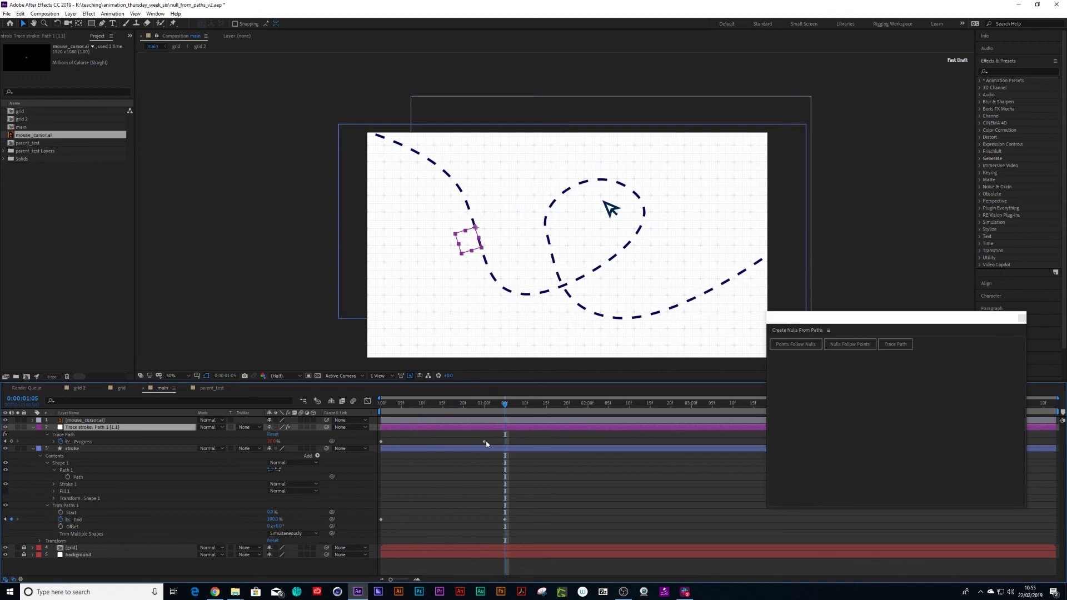
drag(484, 442, 504, 441)
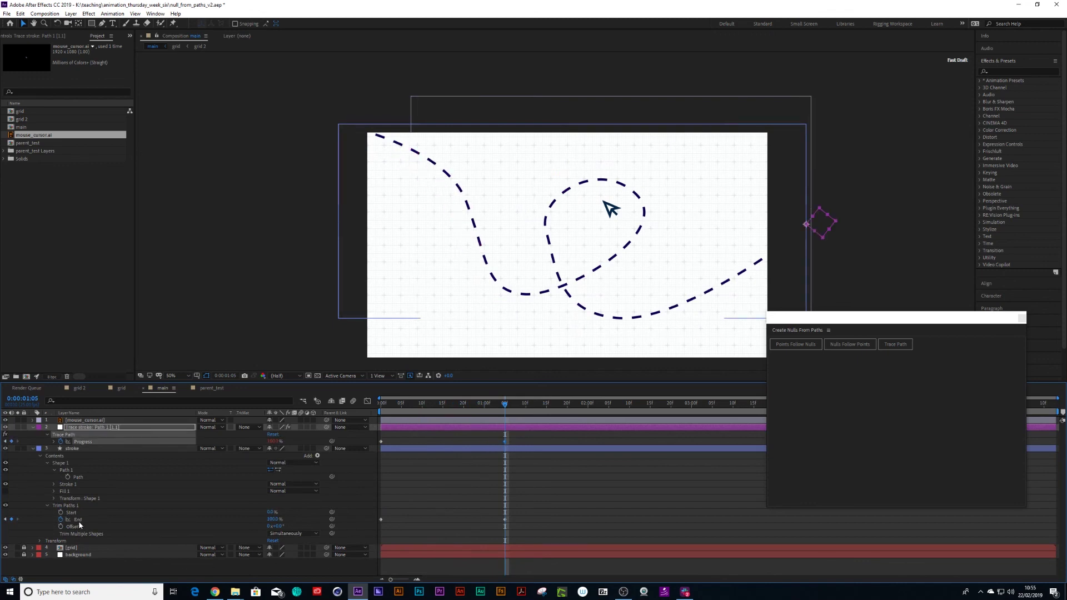
mouse_move(505, 406)
mouse_down()
mouse_move(445, 410)
mouse_move(466, 414)
mouse_up()
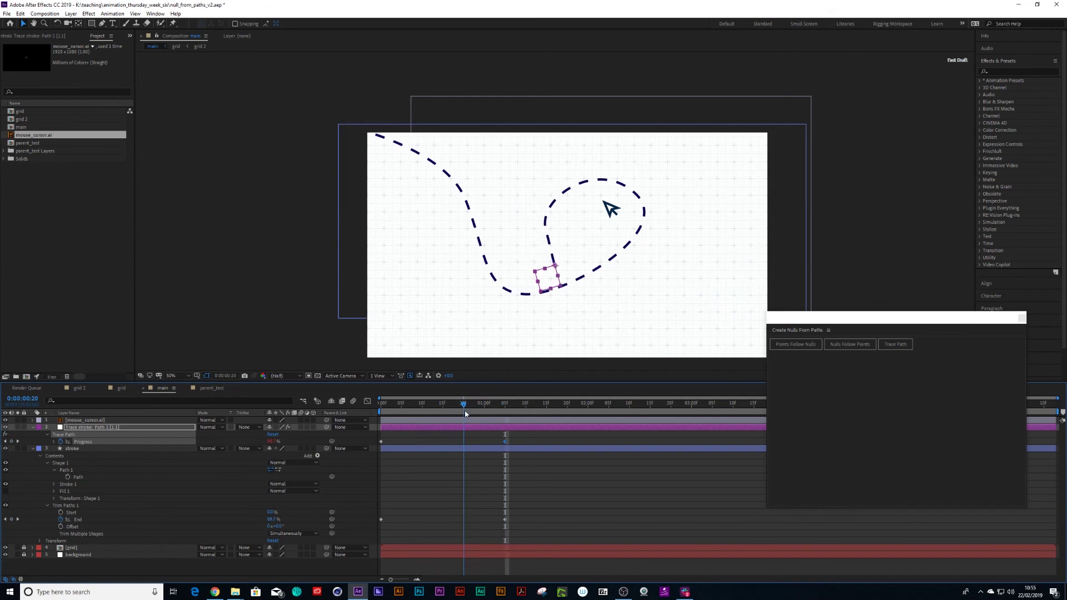
Place the cursor arrow on the trace null and rotate it to point along the path.
click(79, 420)
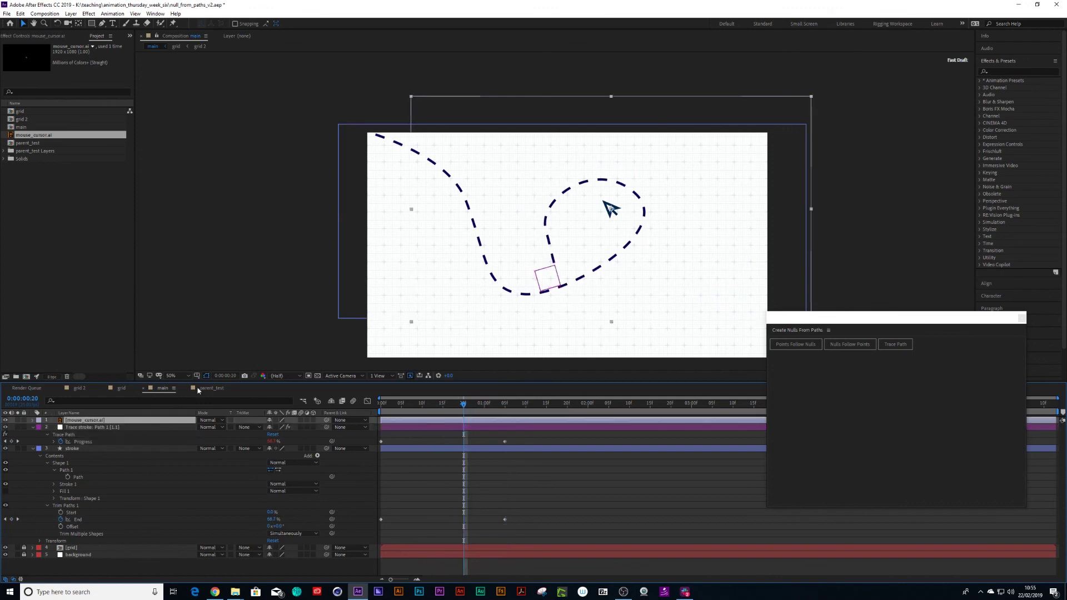
drag(611, 210, 553, 264)
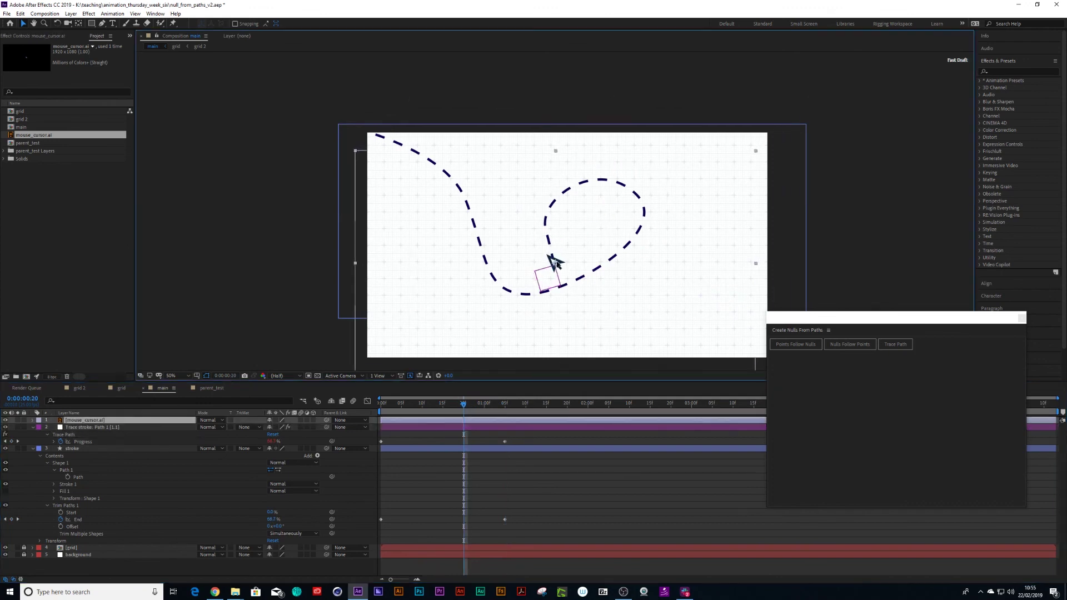
key(r)
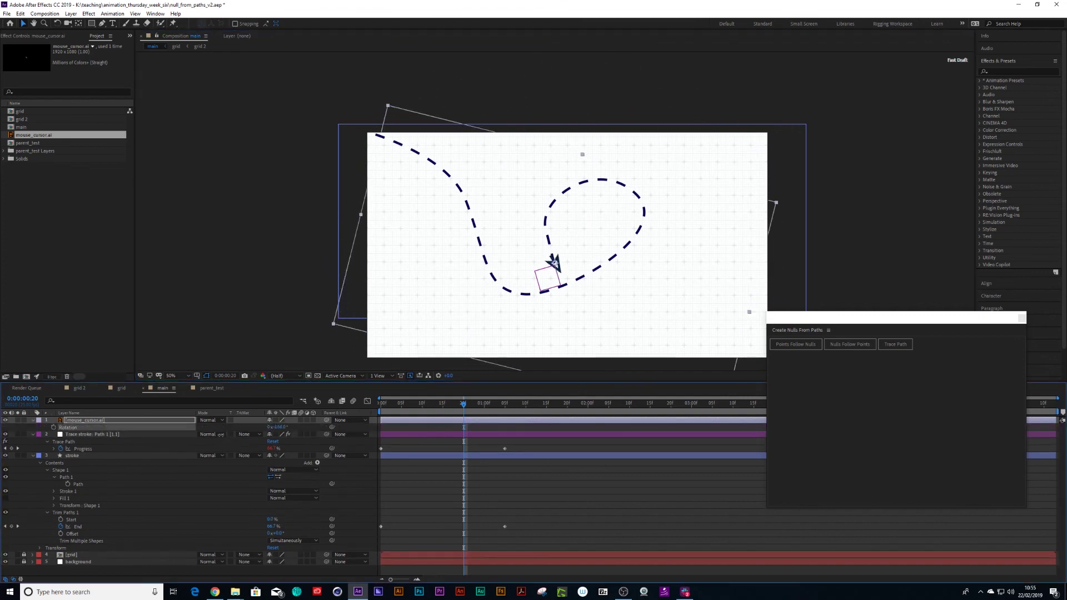
drag(280, 427, 300, 426)
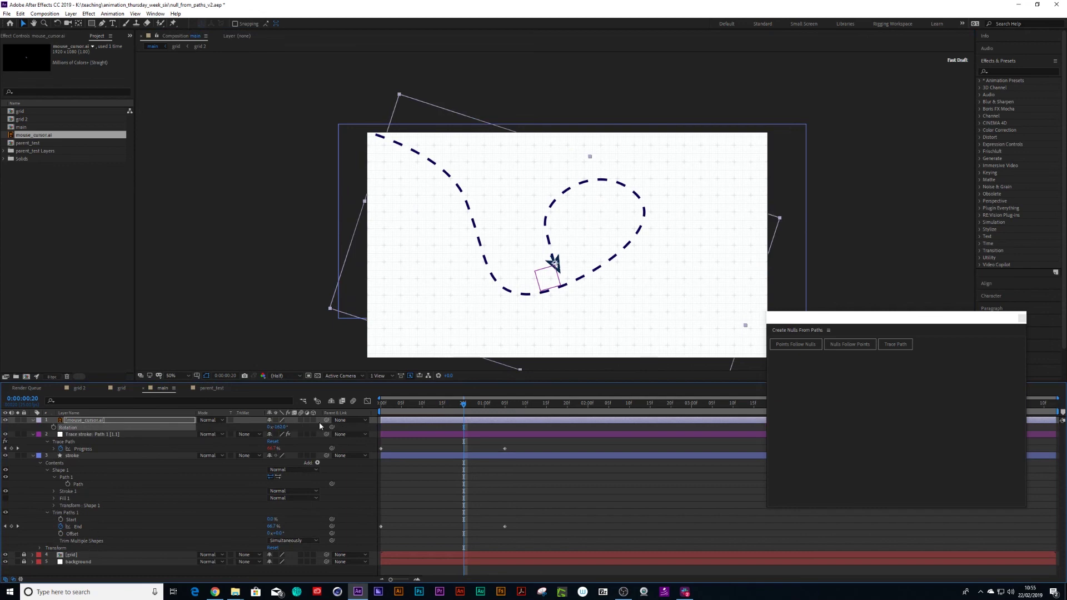
Parent the cursor to the Trace stroke null and preview the animation.
drag(326, 420, 106, 437)
drag(461, 407, 377, 414)
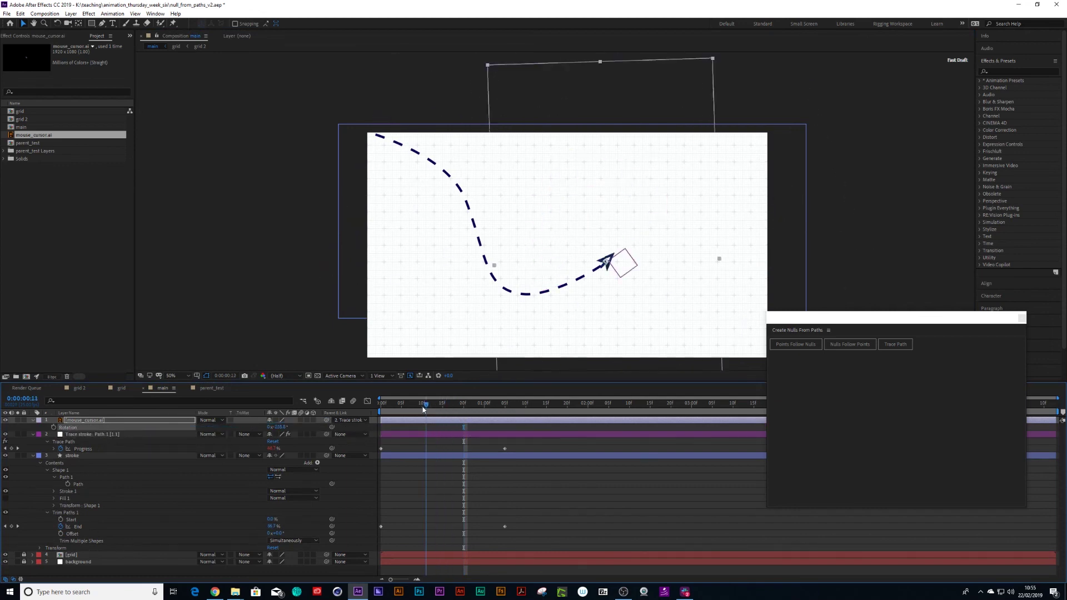
key(space)
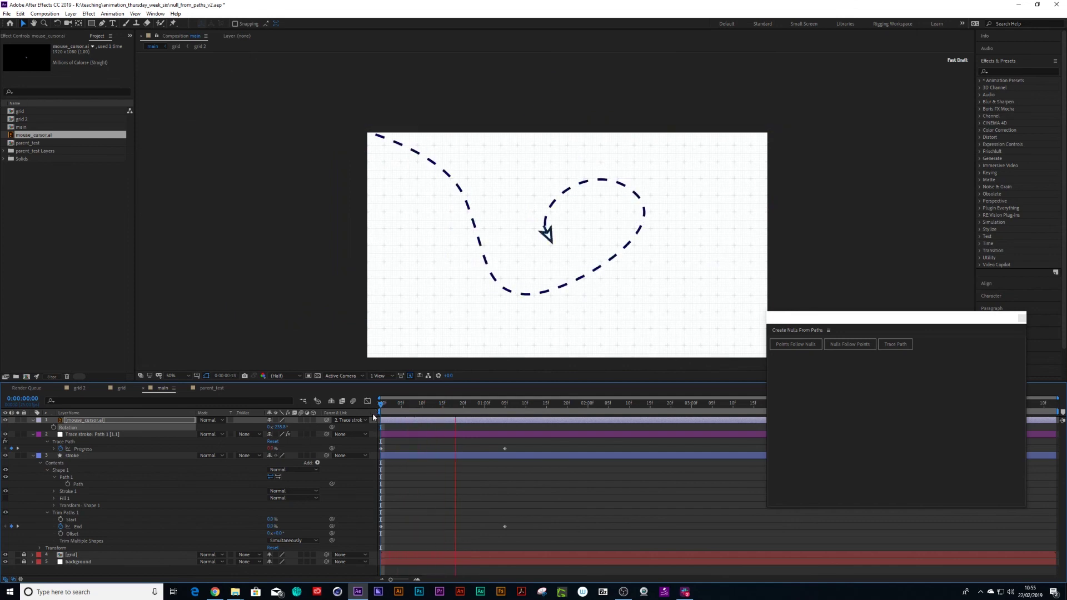
mouse_move(485, 400)
mouse_down()
mouse_move(385, 424)
mouse_move(508, 437)
mouse_up()
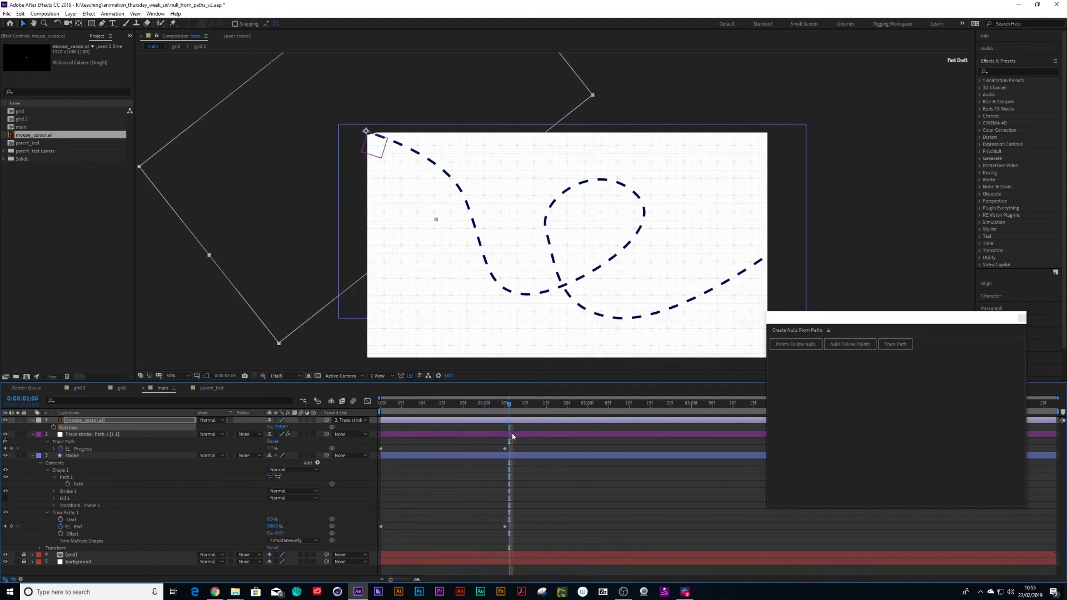